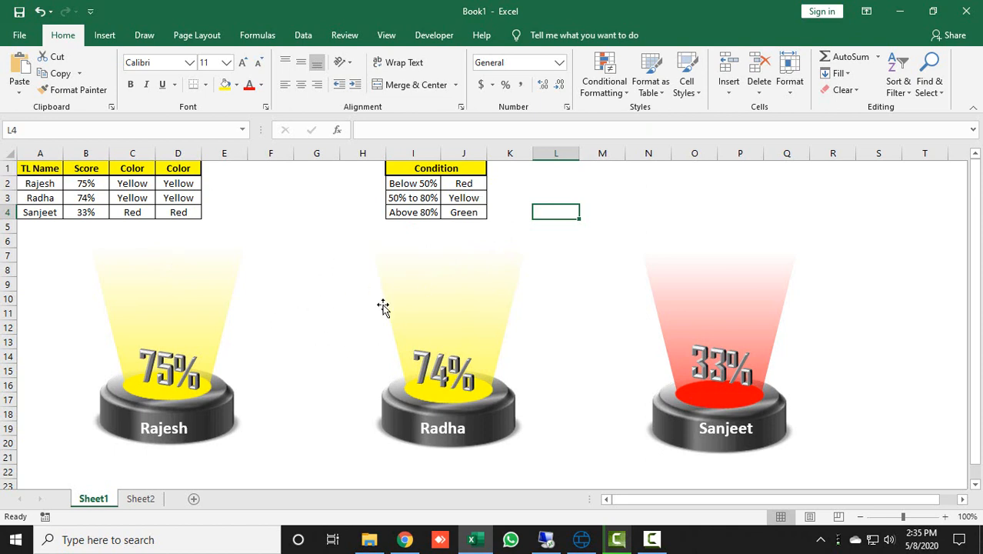
# - Examine the formula behind the first score in cell B2
pyautogui.click(301, 183)
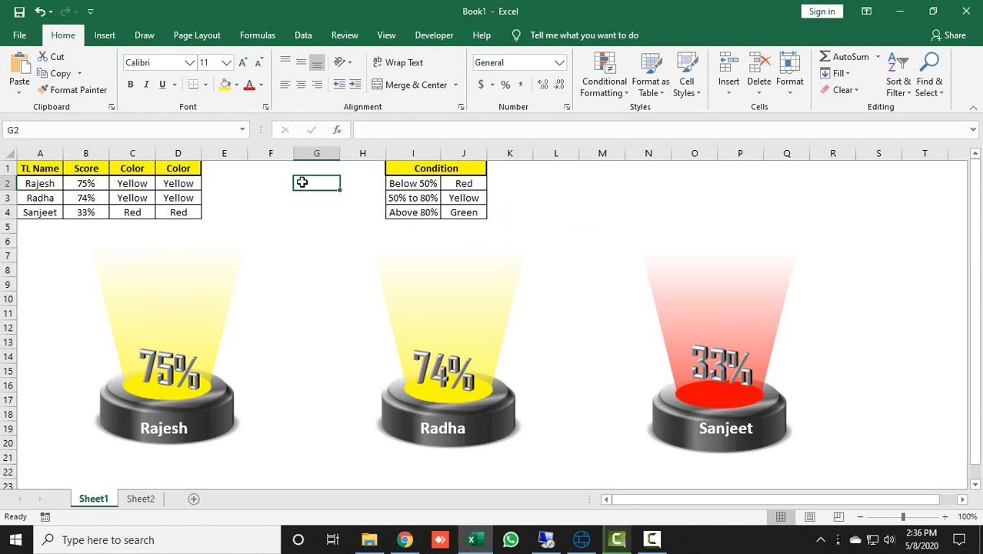
pyautogui.press('Left')
pyautogui.press('Left')
pyautogui.press('Left')
pyautogui.press('Left')
pyautogui.press('Left')
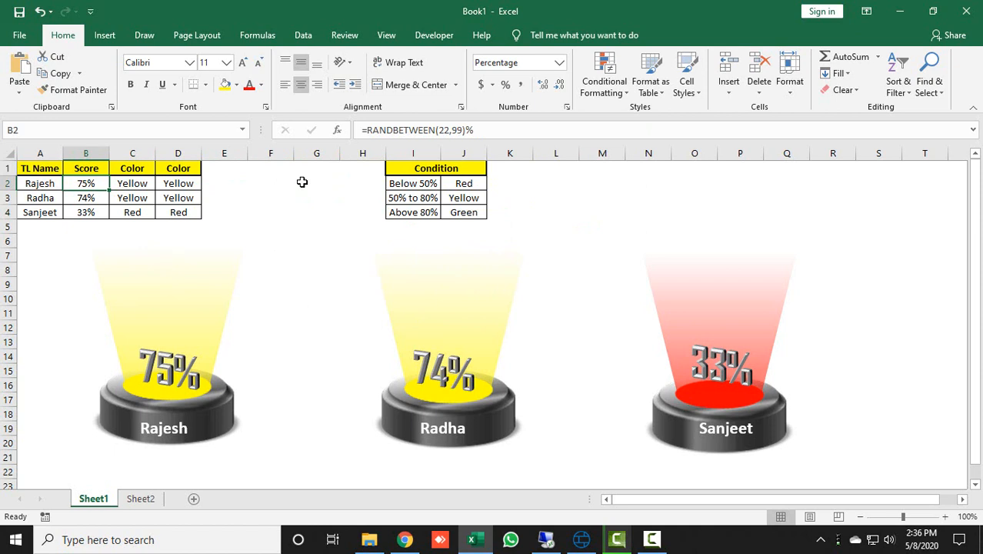
# - Recalculate the sheet repeatedly to observe how the podium graphics respond to the random scores
pyautogui.press('Right')
pyautogui.press('Right')
pyautogui.press('Right')
pyautogui.press('Right')
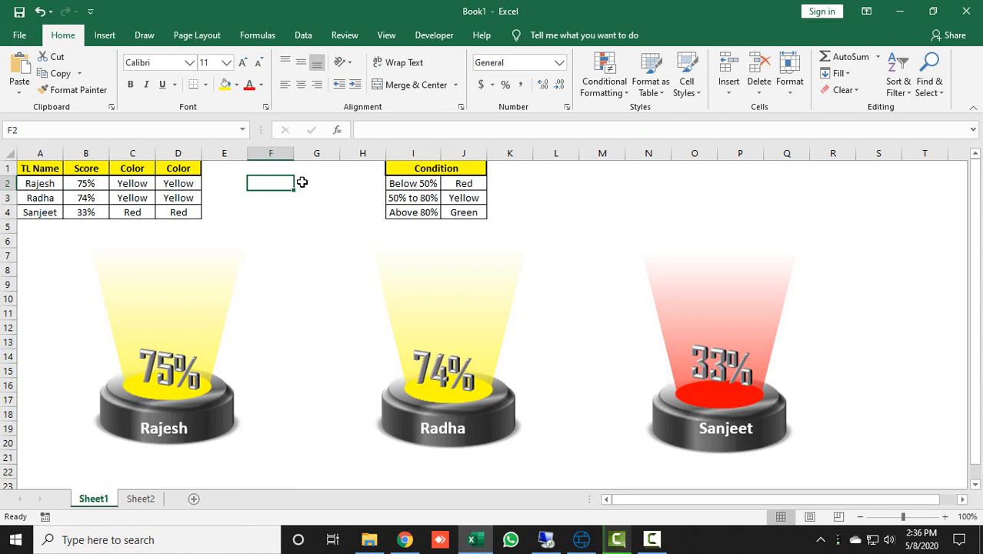
pyautogui.press('F9')
pyautogui.press('F9')
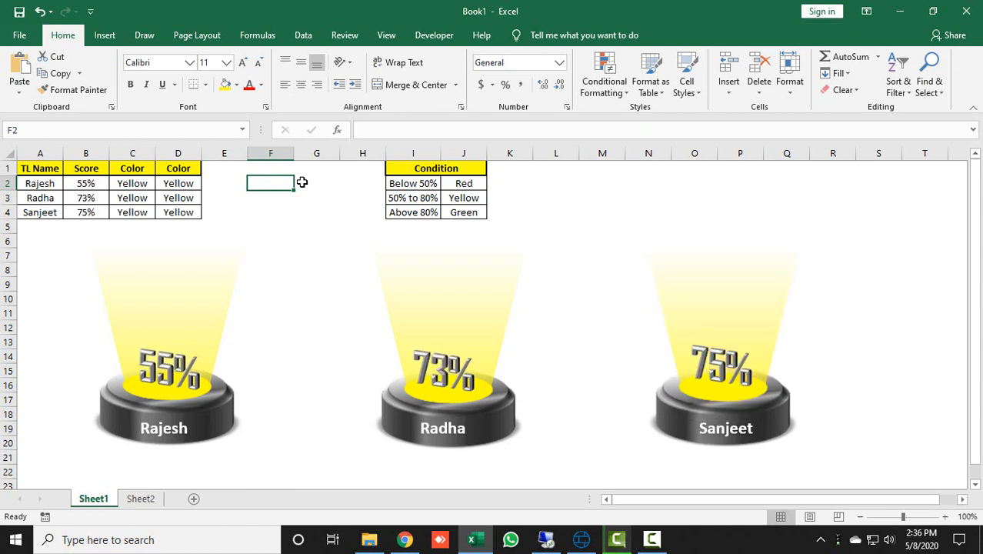
pyautogui.press('F9')
pyautogui.press('F9')
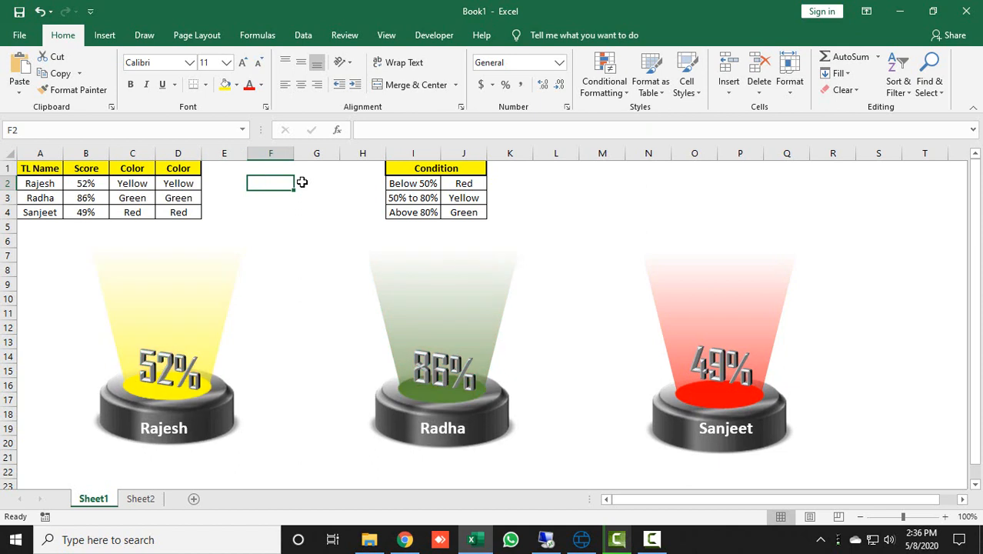
pyautogui.press('F9')
pyautogui.press('F9')
pyautogui.press('F9')
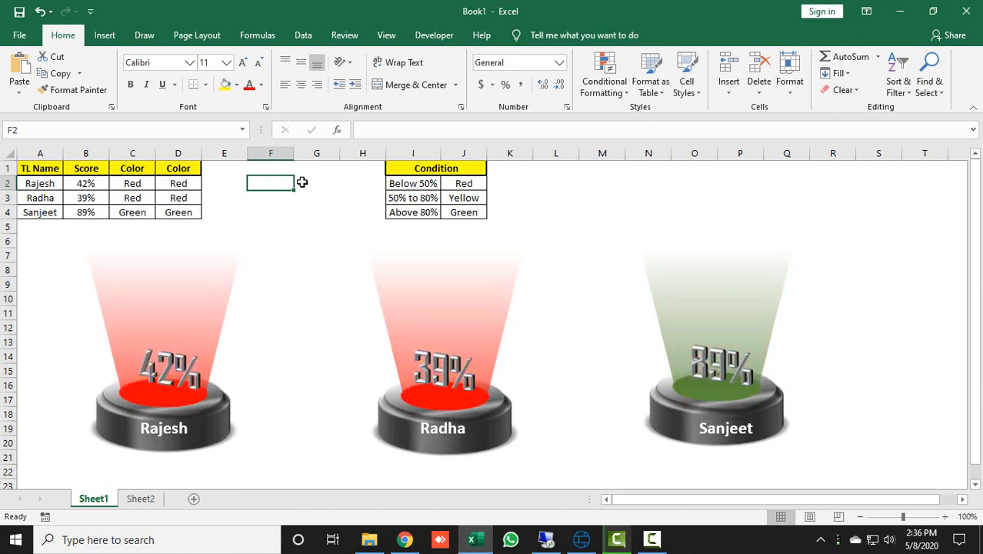
pyautogui.press('F9')
pyautogui.press('F9')
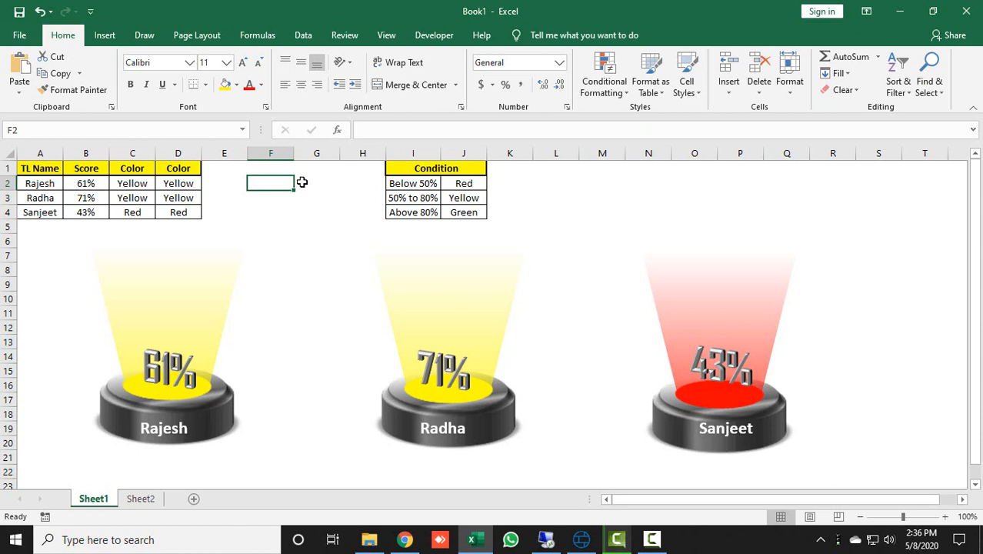
# - Copy the score and condition tables in A1:J4 into a new blank workbook starting at A1
pyautogui.press('Up')
pyautogui.hotkey('ctrl', 'Left')
pyautogui.hotkey('ctrl', 'Left')
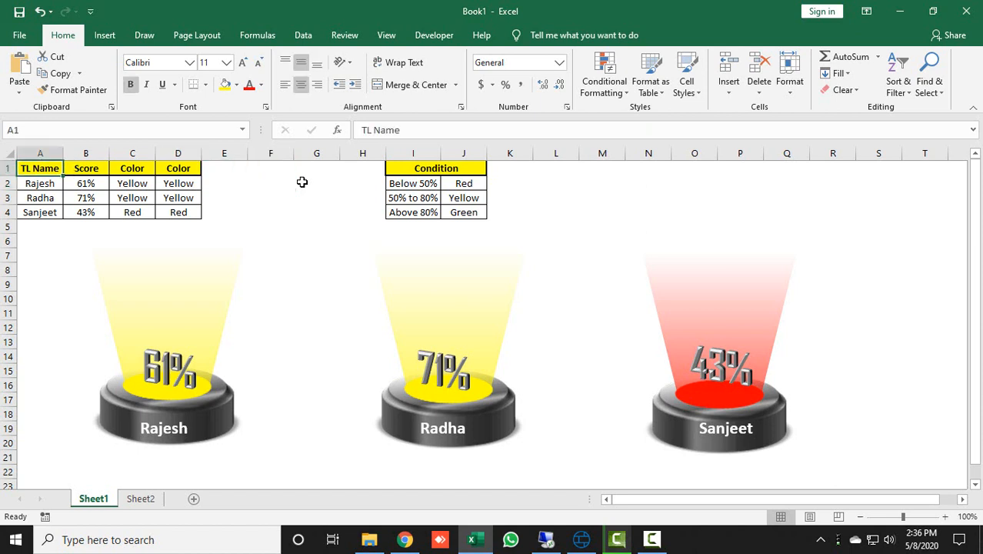
pyautogui.hotkey('ctrl', 'shift', 'Right')
pyautogui.hotkey('ctrl', 'shift', 'Right')
pyautogui.hotkey('shift', 'Down')
pyautogui.hotkey('shift', 'Down')
pyautogui.hotkey('shift', 'Down')
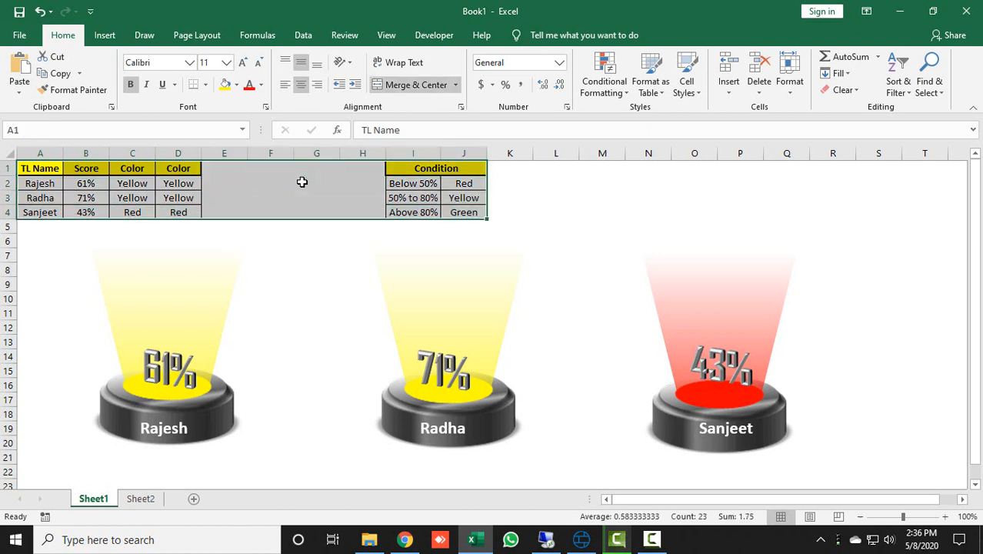
pyautogui.hotkey('ctrl', 'c')
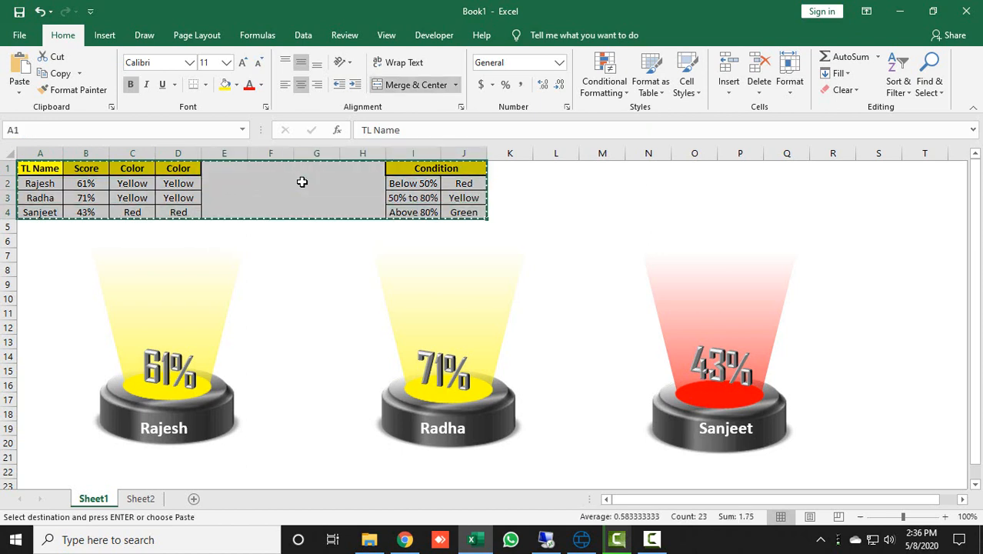
pyautogui.hotkey('ctrl', 'n')
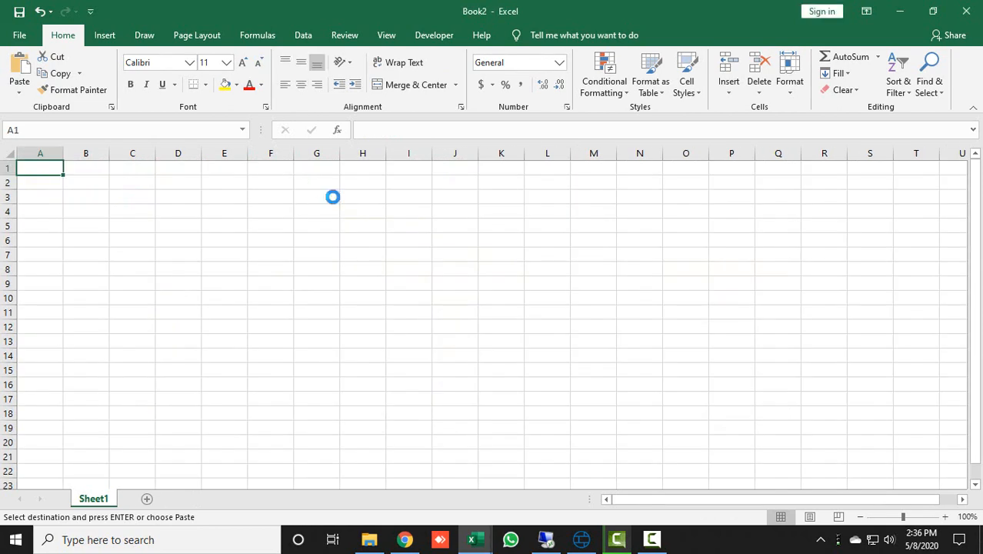
pyautogui.hotkey('ctrl', 'v')
# - Close the original workbook Book1 and return to the new workbook Book2
pyautogui.click(900, 11)
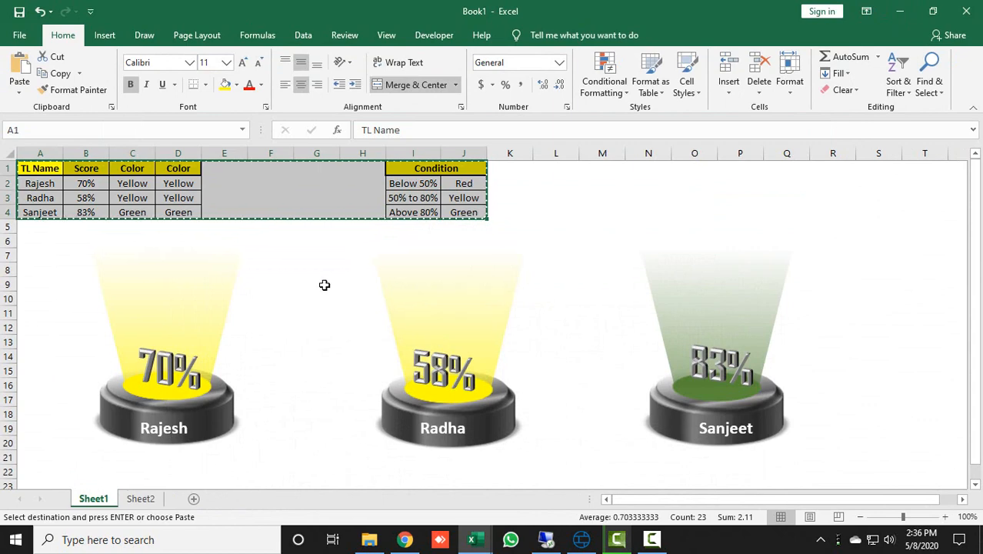
pyautogui.click(966, 10)
pyautogui.click(490, 294)
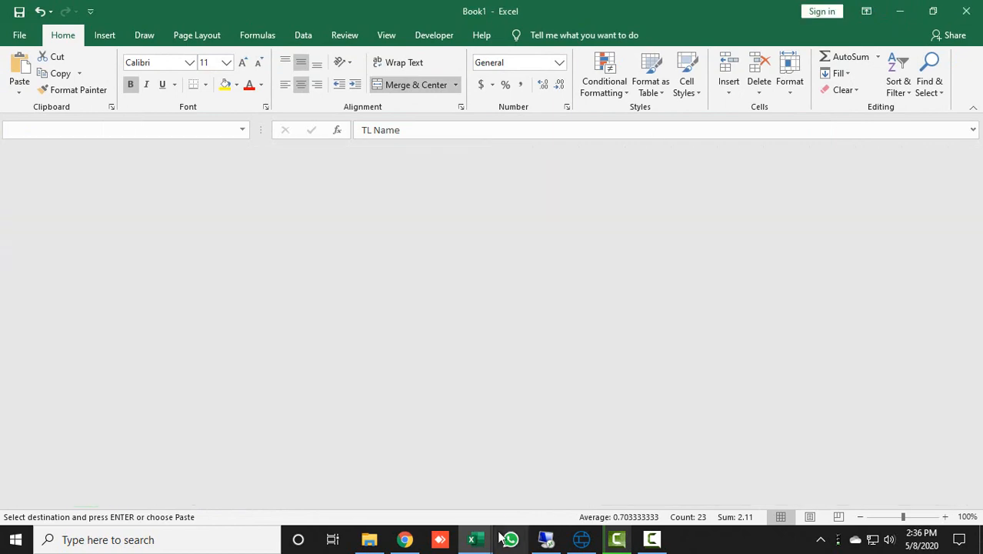
pyautogui.click(479, 545)
pyautogui.click(336, 309)
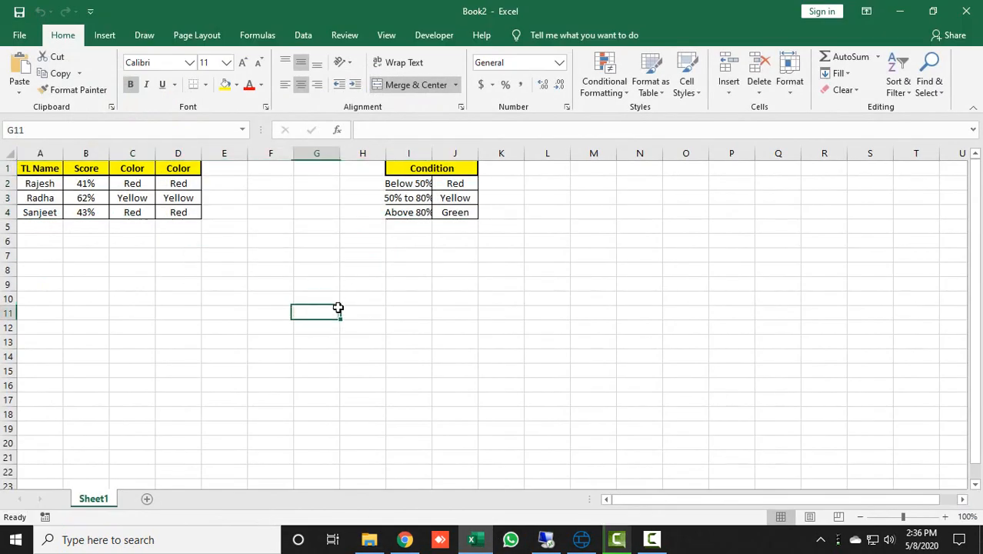
# - Fit column I to its contents and clear the color formulas in C2:D4
pyautogui.doubleClick(436, 153)
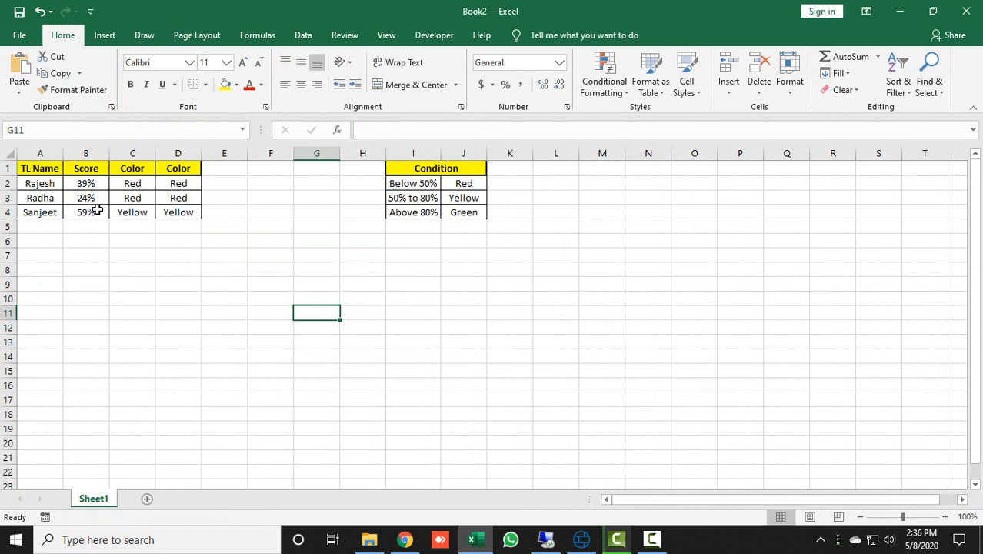
pyautogui.moveTo(131, 185); pyautogui.dragTo(178, 214)
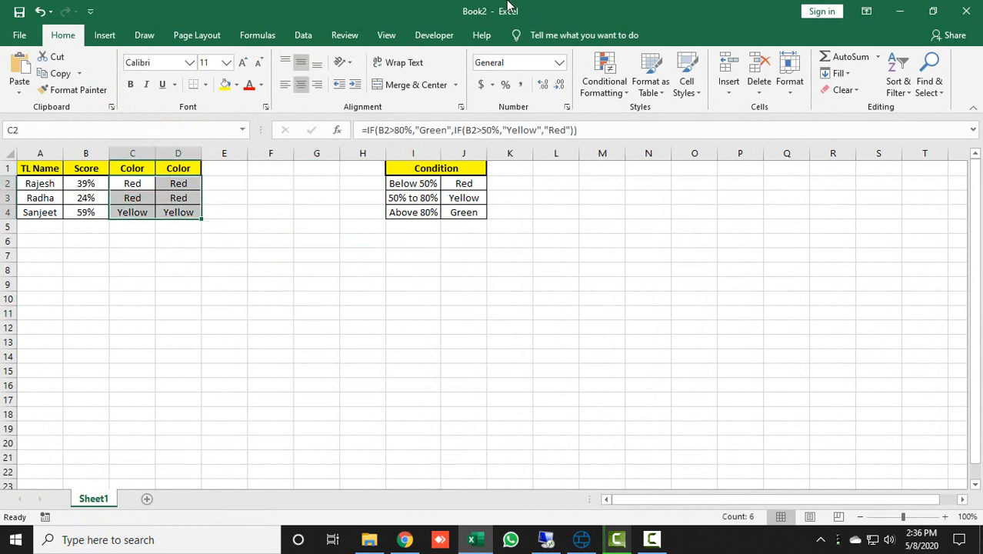
pyautogui.press('Delete')
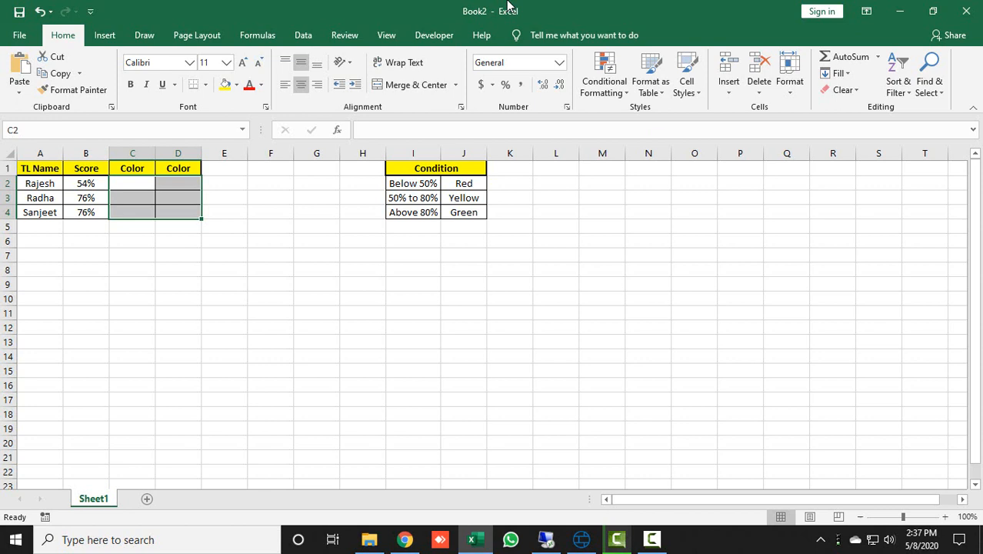
# - Enter the formula =IF(B2>80%,"Green",IF(B2>50%,"Yellow","Red")) in cell C2
pyautogui.press('Right')
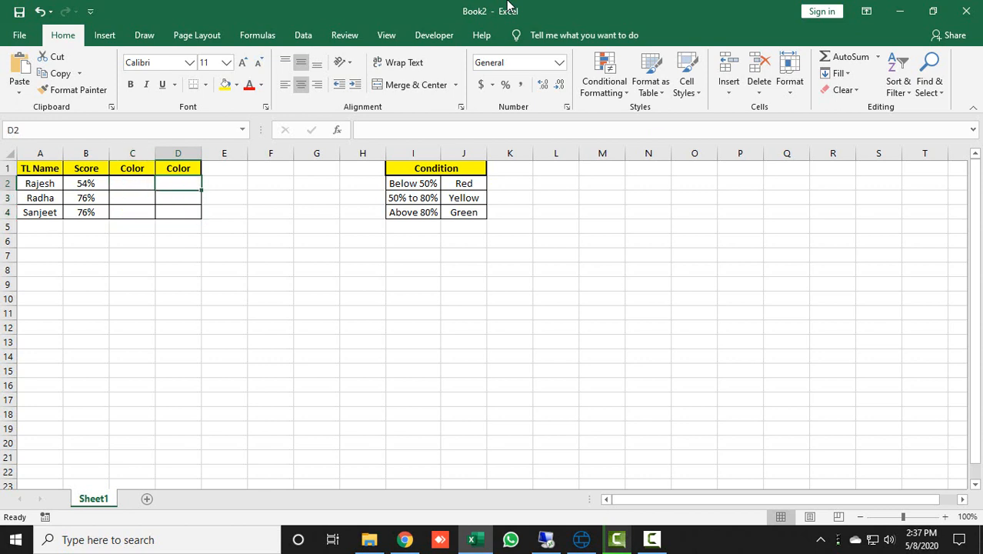
pyautogui.press('Left')
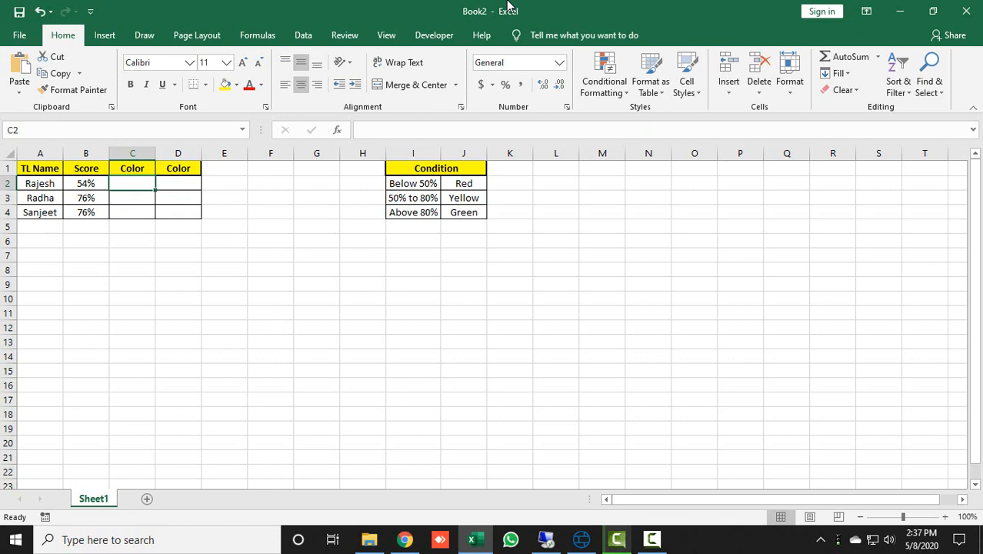
pyautogui.write('=IF(')
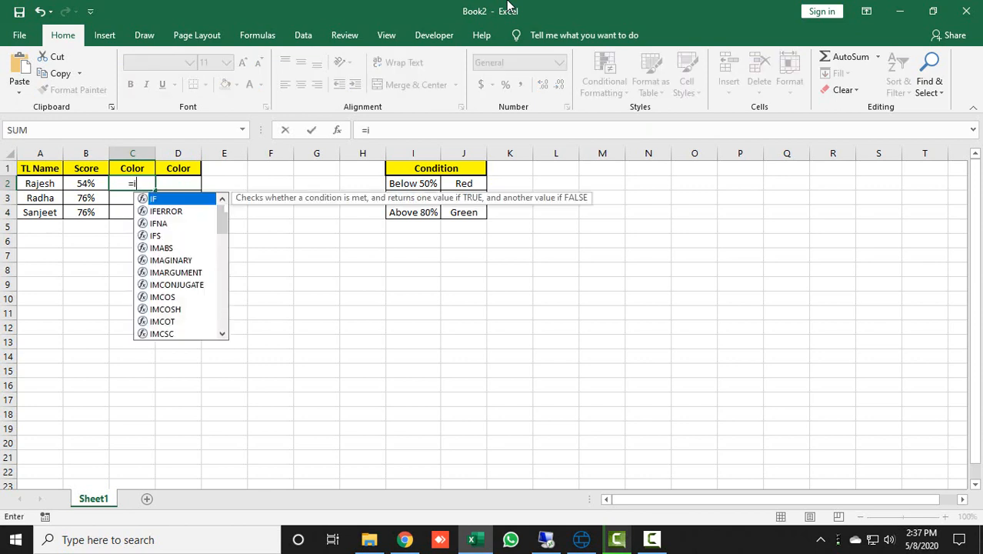
pyautogui.press('Left')
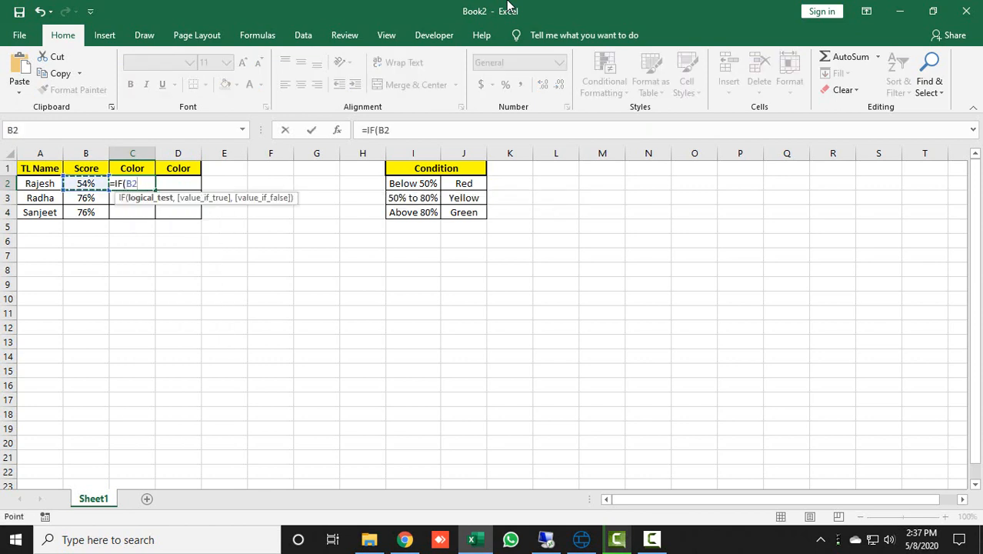
pyautogui.write('>80%,"G')
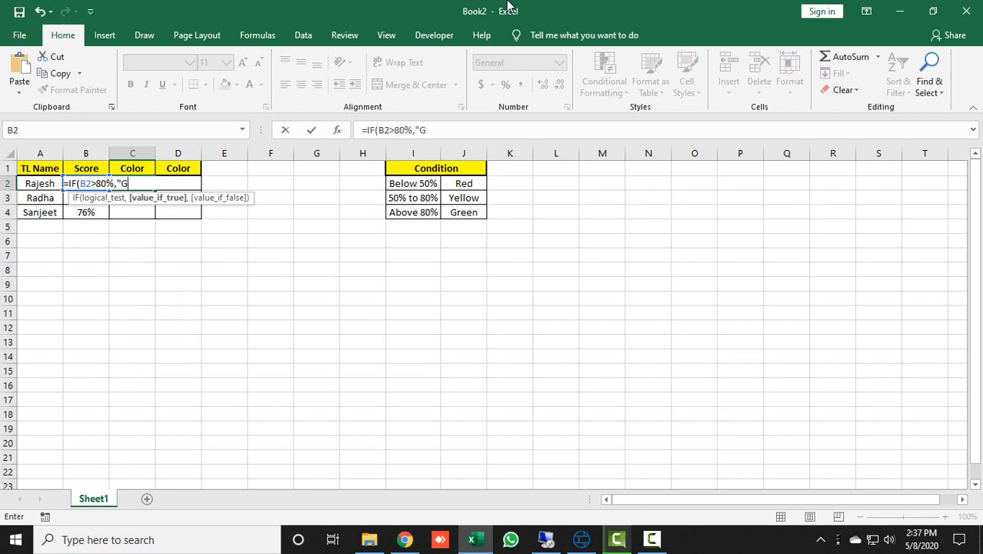
pyautogui.write('reen",')
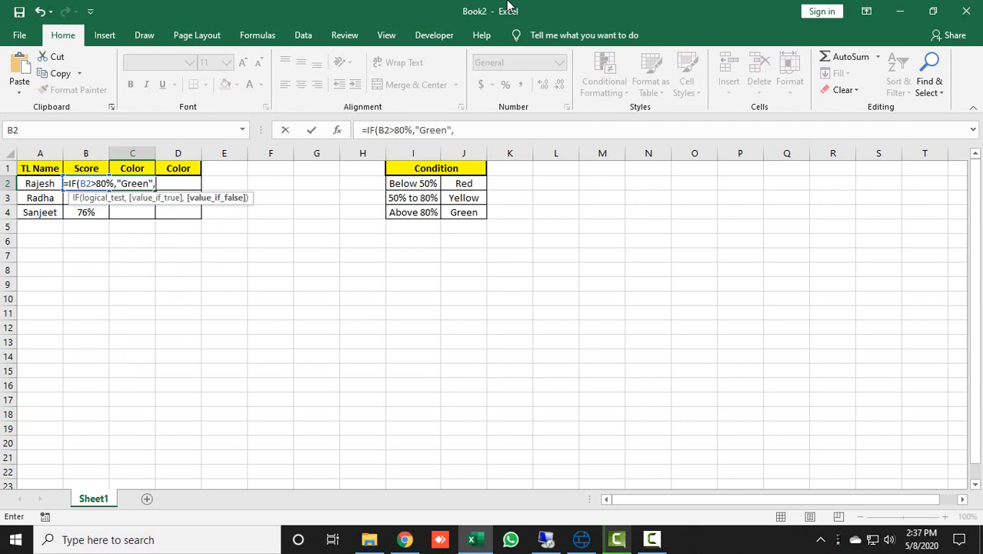
pyautogui.write('IF(')
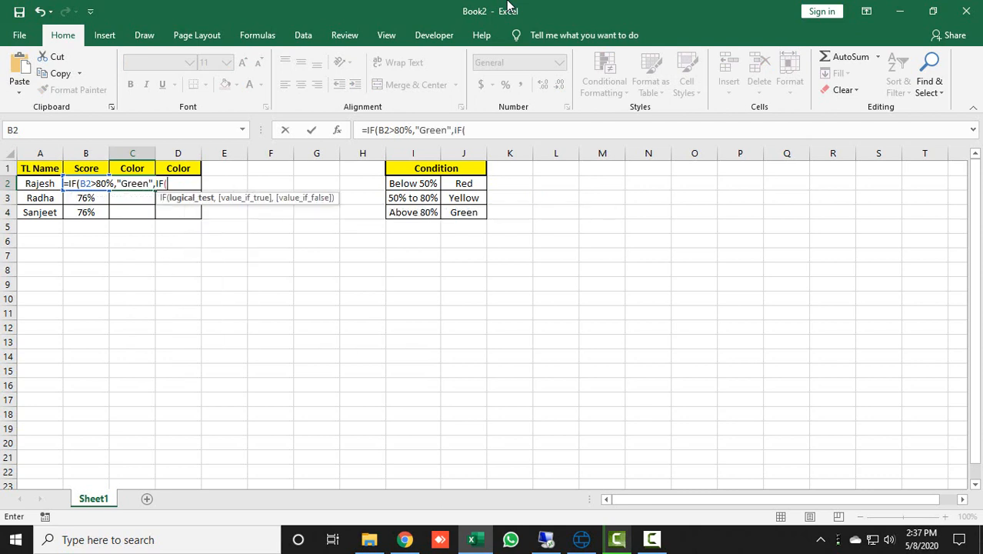
pyautogui.press('Left')
pyautogui.write('>50%')
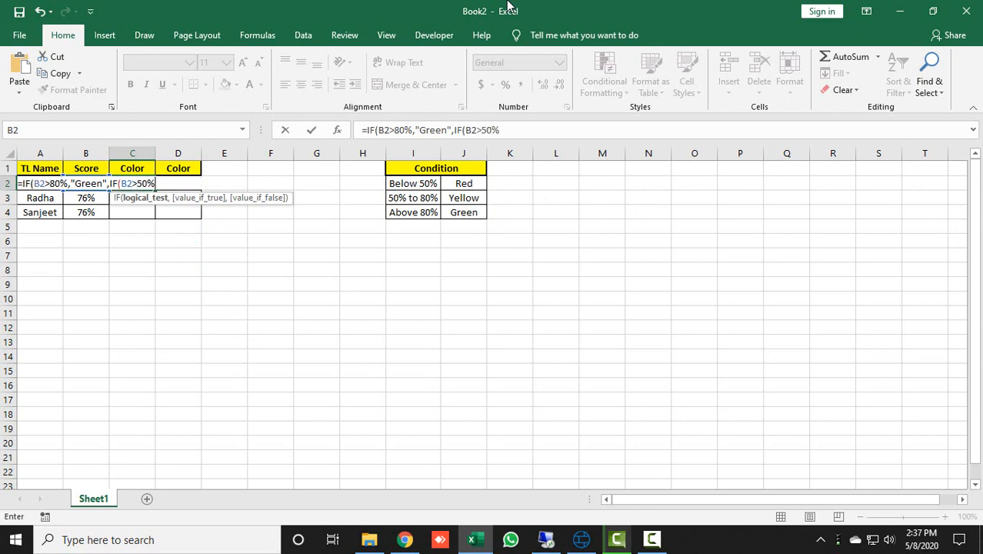
pyautogui.write(',"Ye')
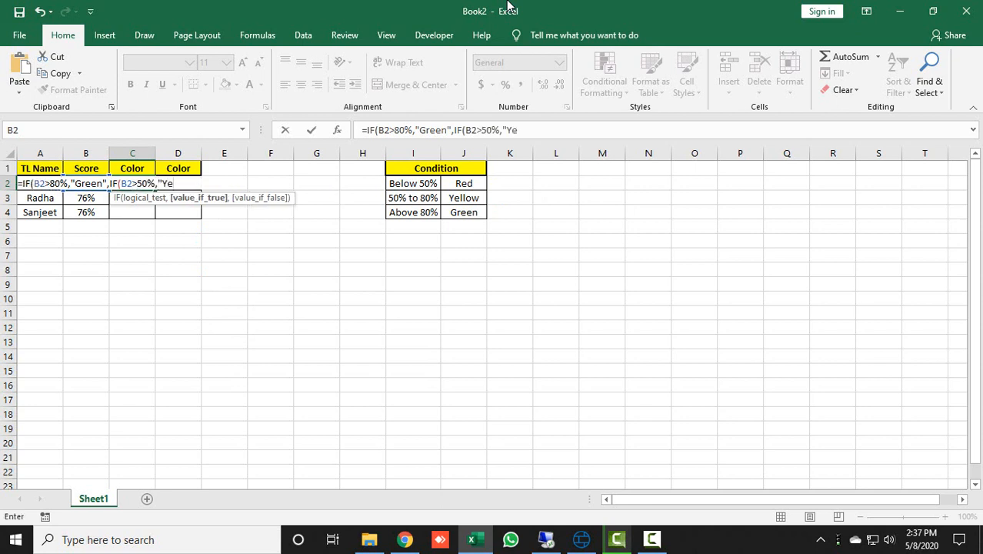
pyautogui.write('llow","')
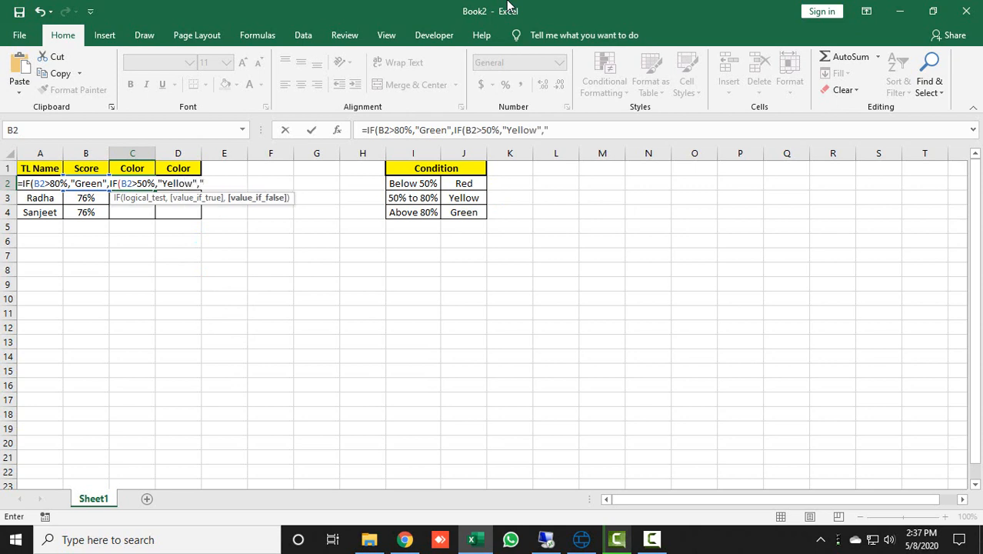
pyautogui.write('Red"))')
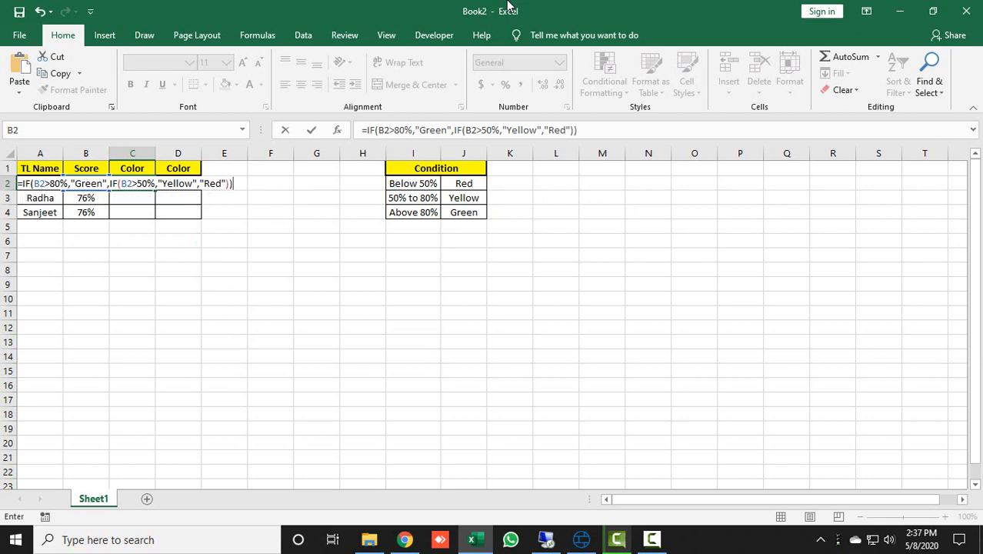
pyautogui.press('Return')
# - Copy the color formula from C2 down to C3:C4
pyautogui.press('Up')
pyautogui.hotkey('ctrl', 'c')
pyautogui.hotkey('shift', 'Down')
pyautogui.hotkey('shift', 'Down')
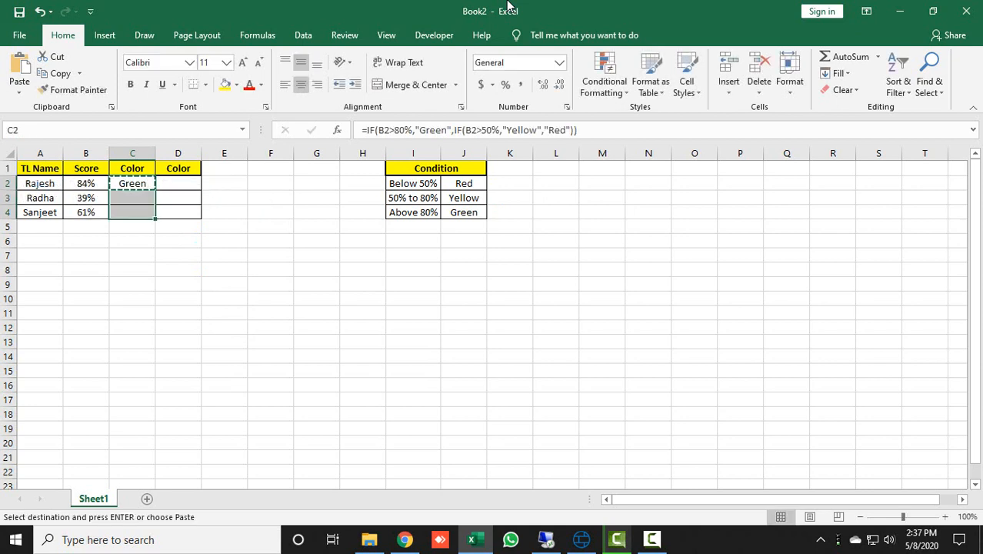
pyautogui.hotkey('ctrl', 'v')
pyautogui.press('Return')
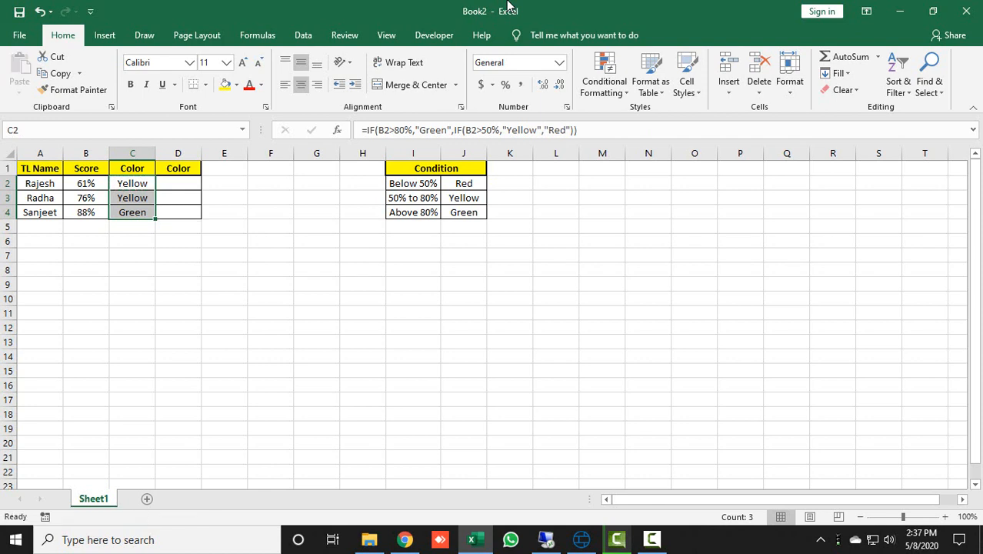
# - Enter the formula =IF(B2<=50%,"Red",IF(AND(B2>=50%,B2<=80%),"Yellow","Green")) in cell D2
pyautogui.press('Right')
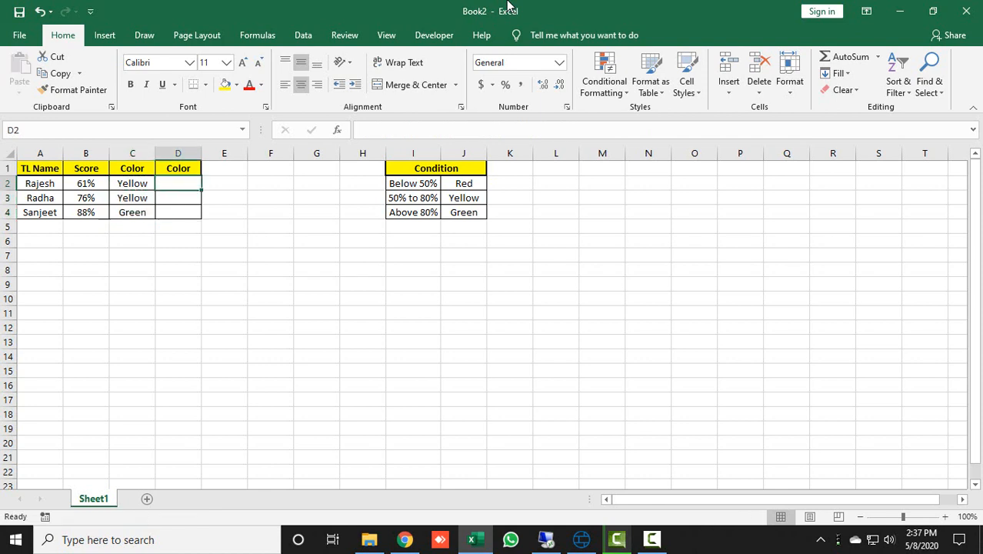
pyautogui.write('=if')
pyautogui.press('Tab')
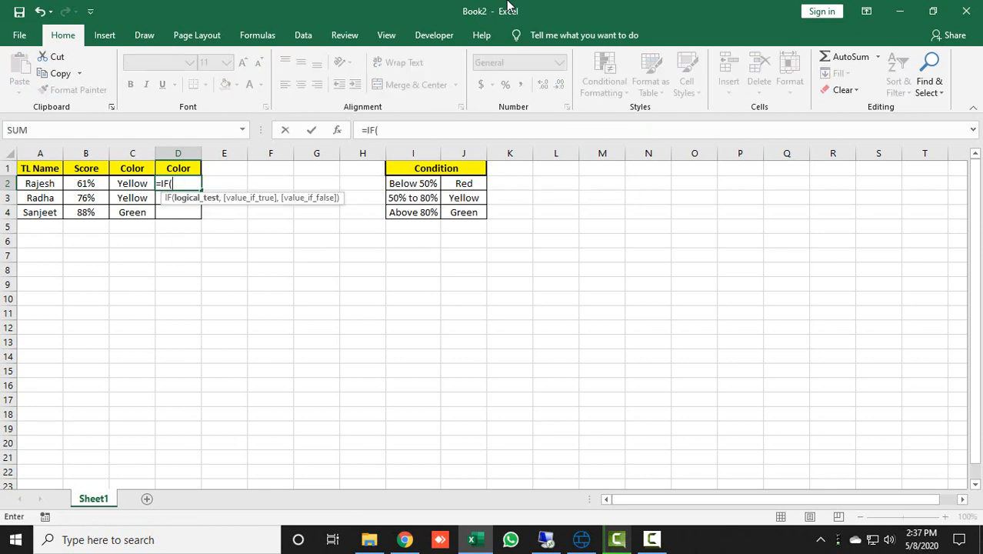
pyautogui.press('Left')
pyautogui.press('Left')
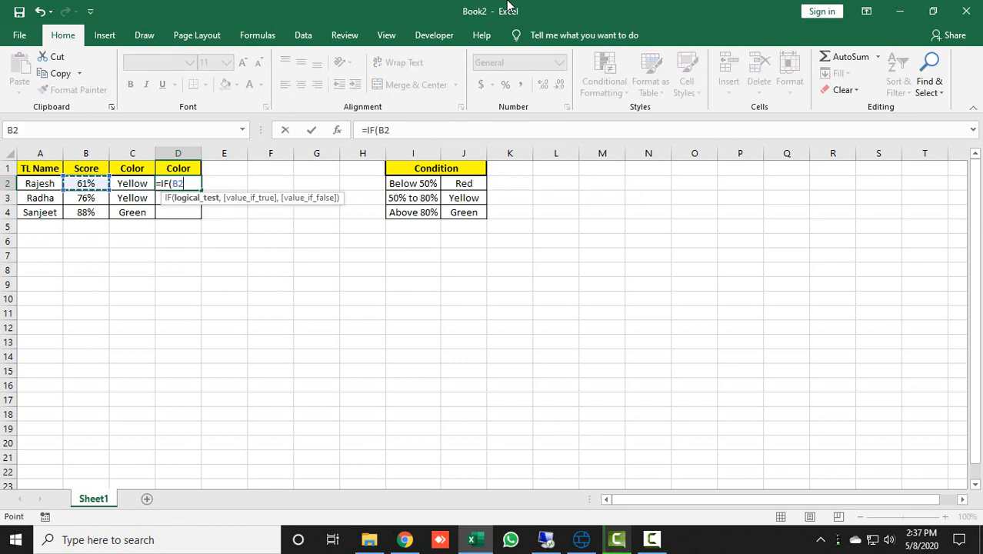
pyautogui.write('<=50%')
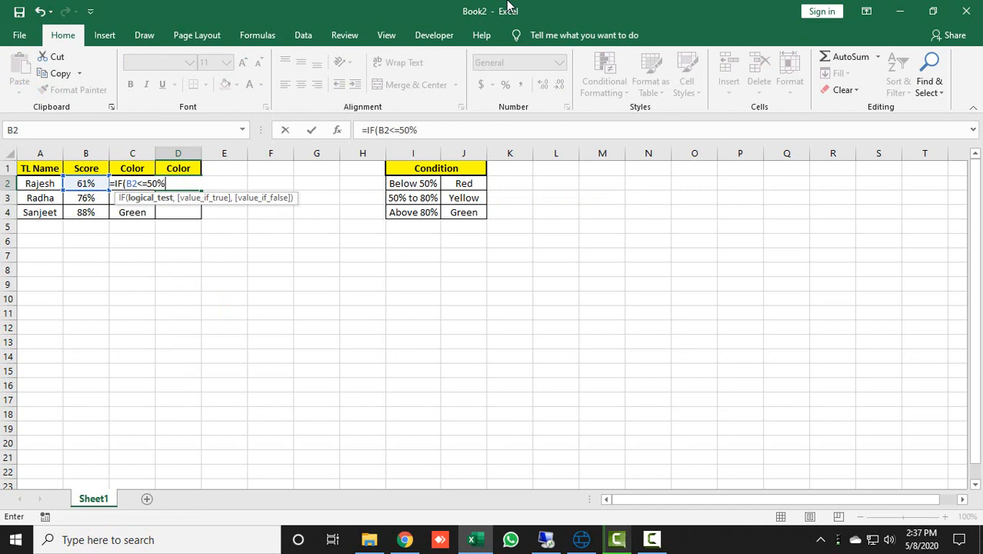
pyautogui.write(',"Red')
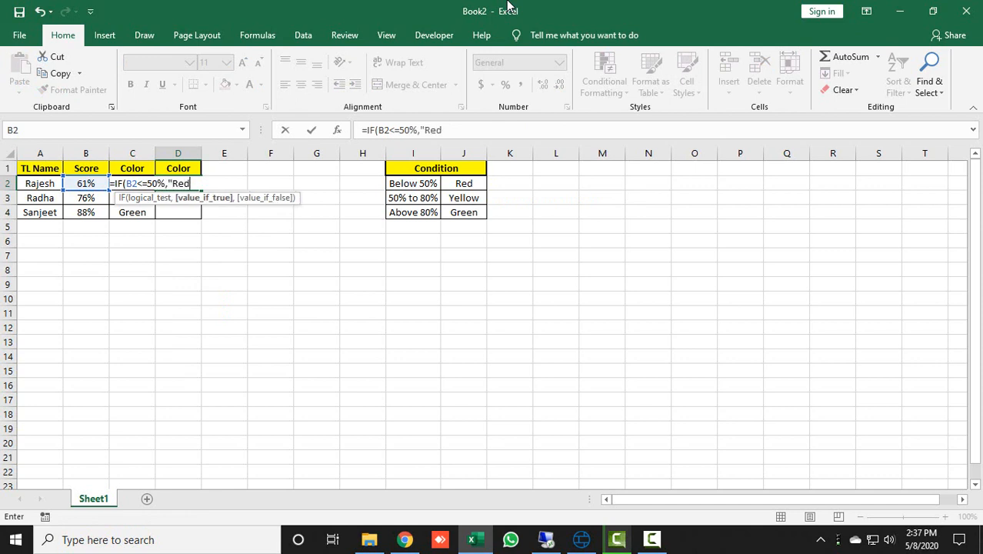
pyautogui.write('",i')
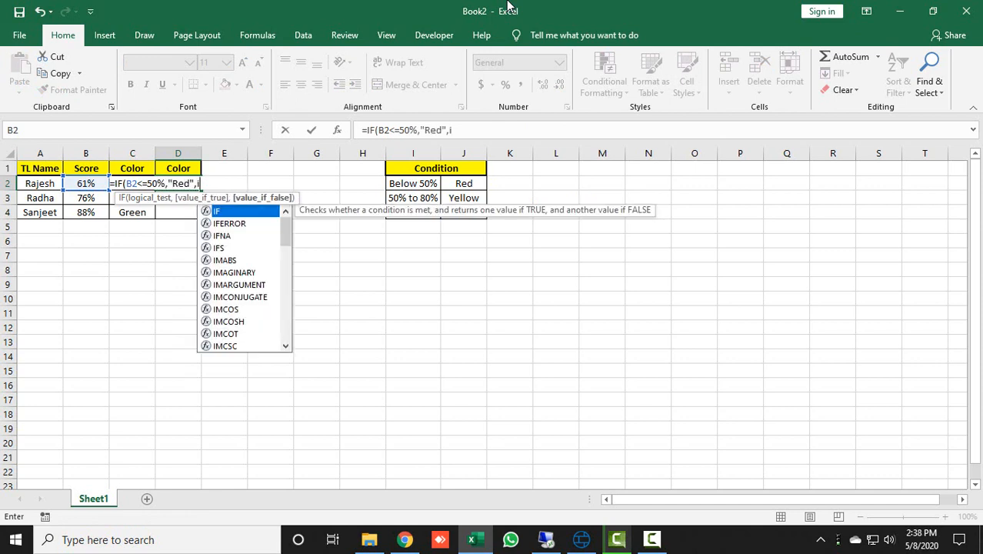
pyautogui.write('f(and(')
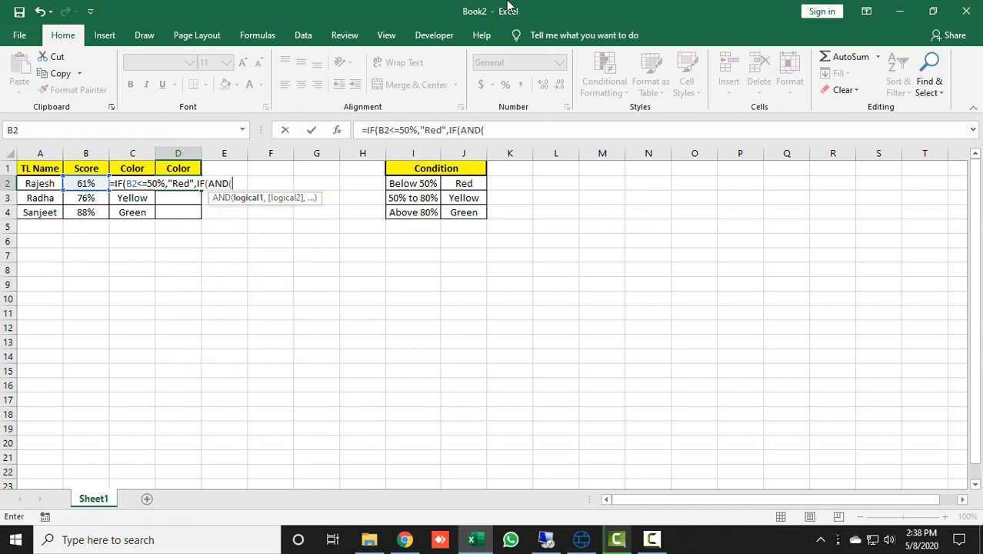
pyautogui.write('B2>')
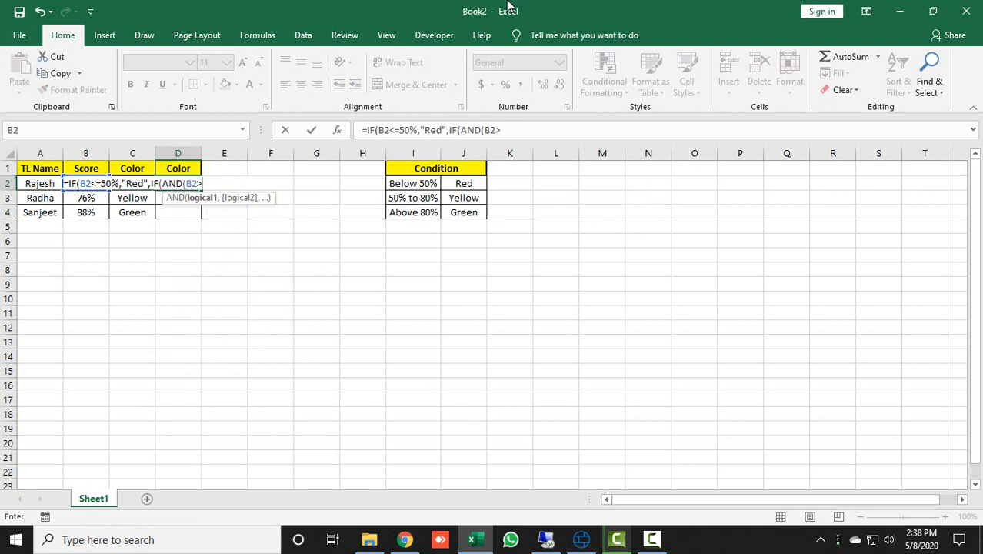
pyautogui.write('=50%')
pyautogui.write(',')
pyautogui.write('B2<')
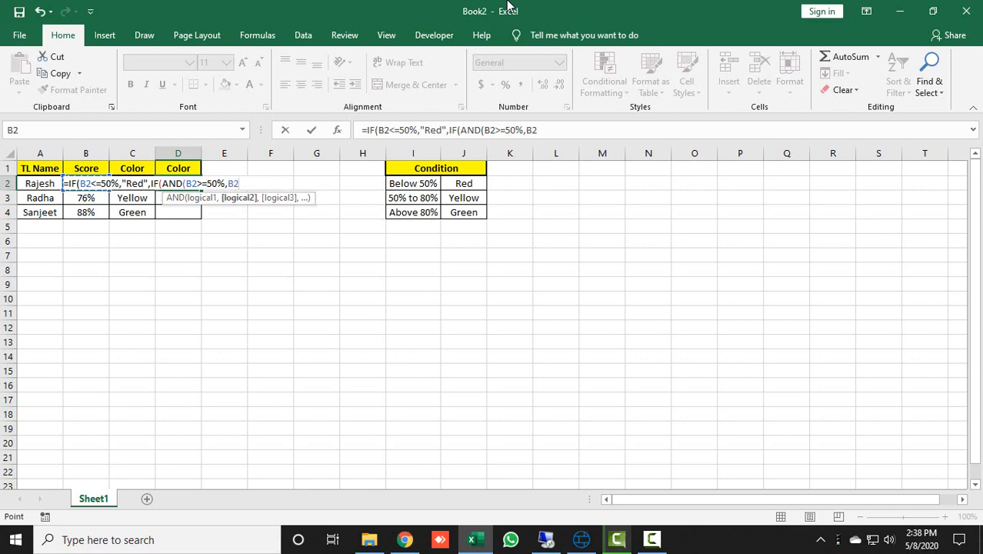
pyautogui.write('=80%),')
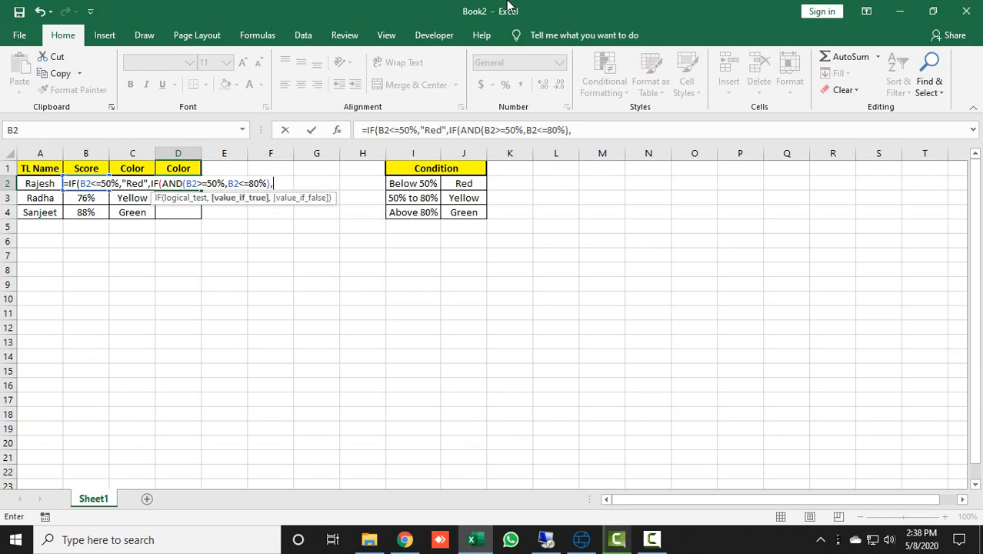
pyautogui.write('"Yello')
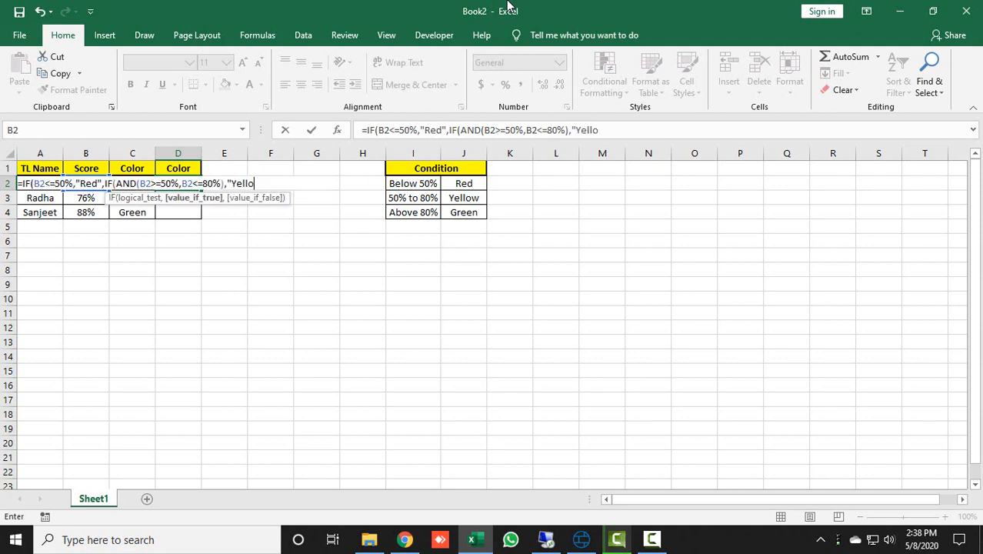
pyautogui.write('w","Greem')
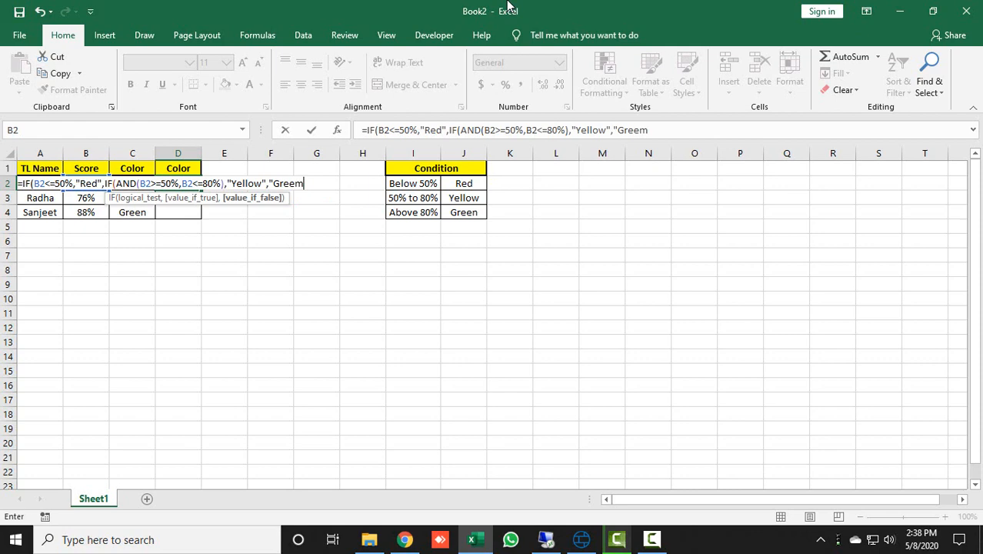
pyautogui.press('BackSpace')
pyautogui.write('n")')
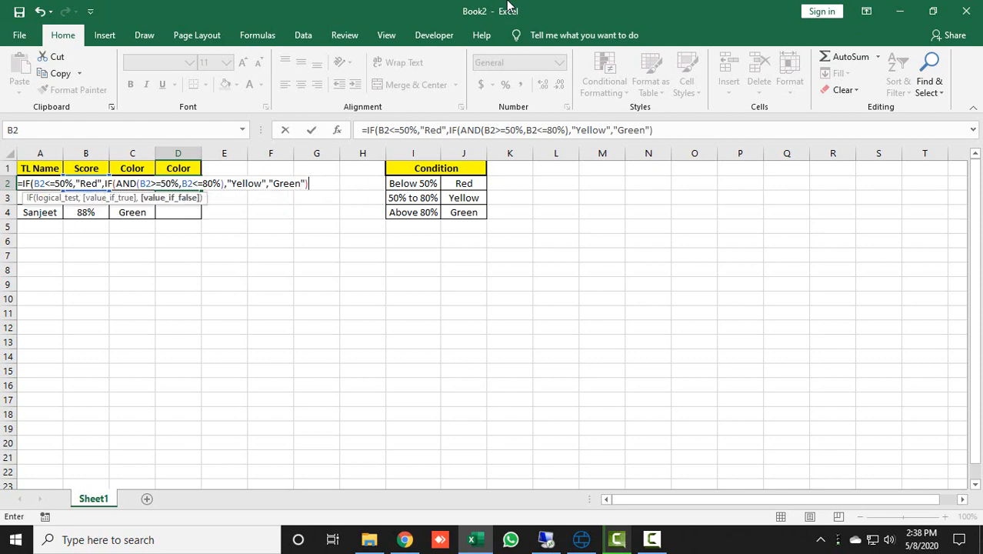
pyautogui.press('Return')
pyautogui.press('Return')
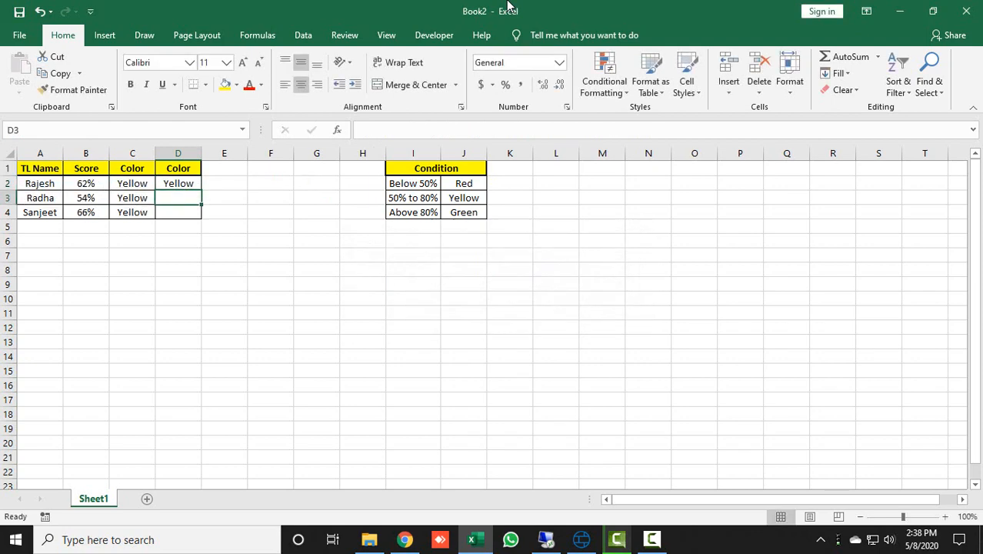
# - Copy the IF/AND color formula from D2 down to D3:D4
pyautogui.press('Up')
pyautogui.hotkey('ctrl', 'c')
pyautogui.hotkey('shift', 'Down')
pyautogui.hotkey('shift', 'Down')
pyautogui.hotkey('ctrl', 'v')
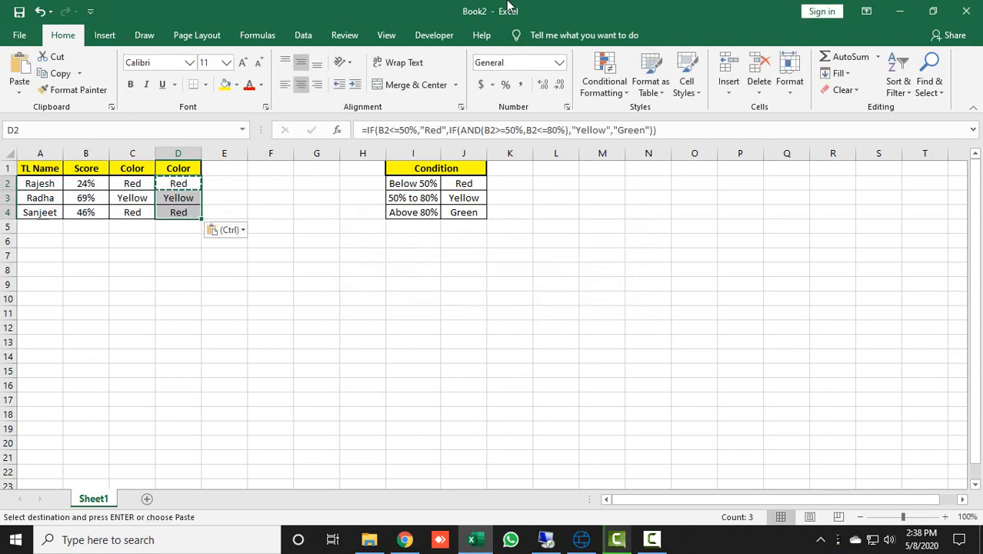
pyautogui.press('Escape')
# - Recalculate the sheet several times to compare the two Color columns against changing scores
pyautogui.press('Right')
pyautogui.press('Right')
pyautogui.press('F9')
pyautogui.press('F9')
pyautogui.press('F9')
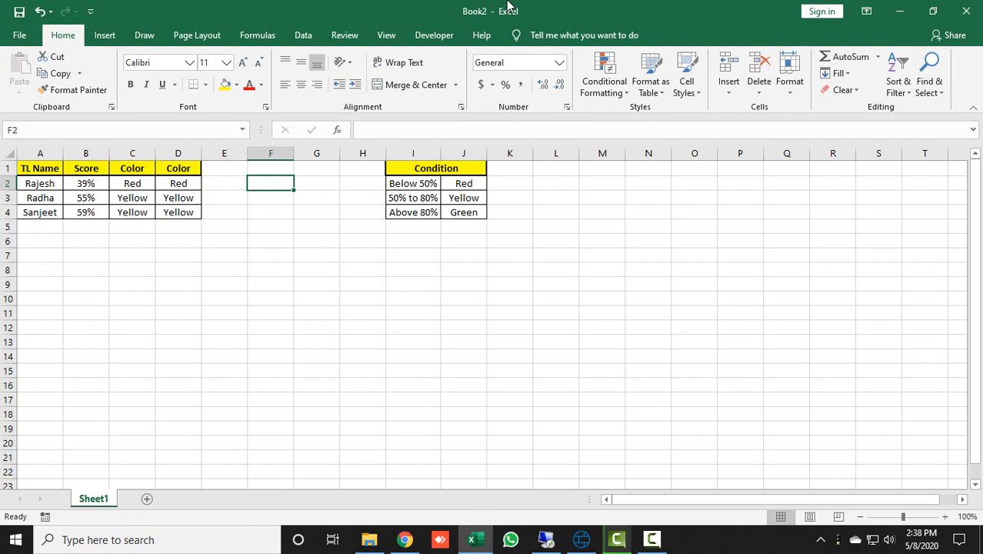
pyautogui.press('F9')
pyautogui.press('F9')
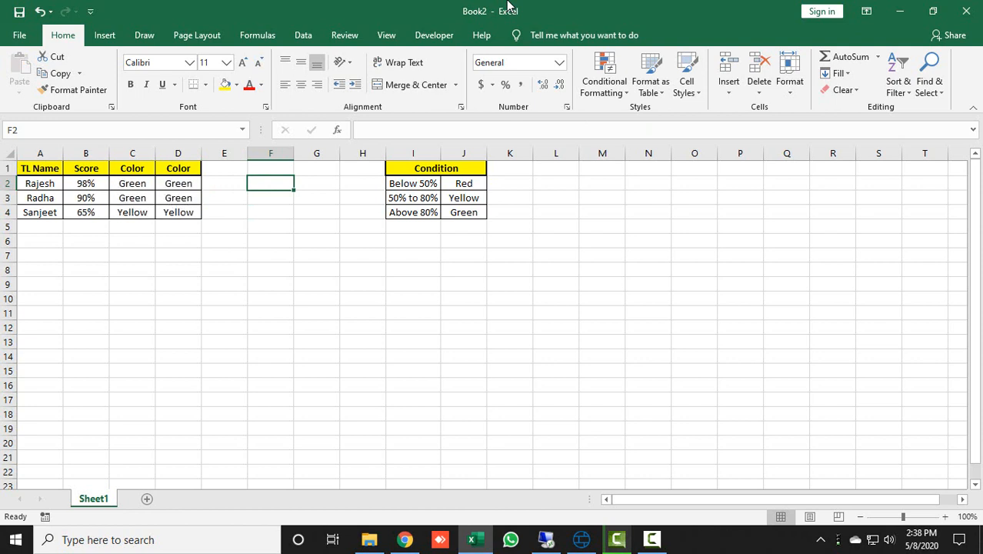
pyautogui.press('Left')
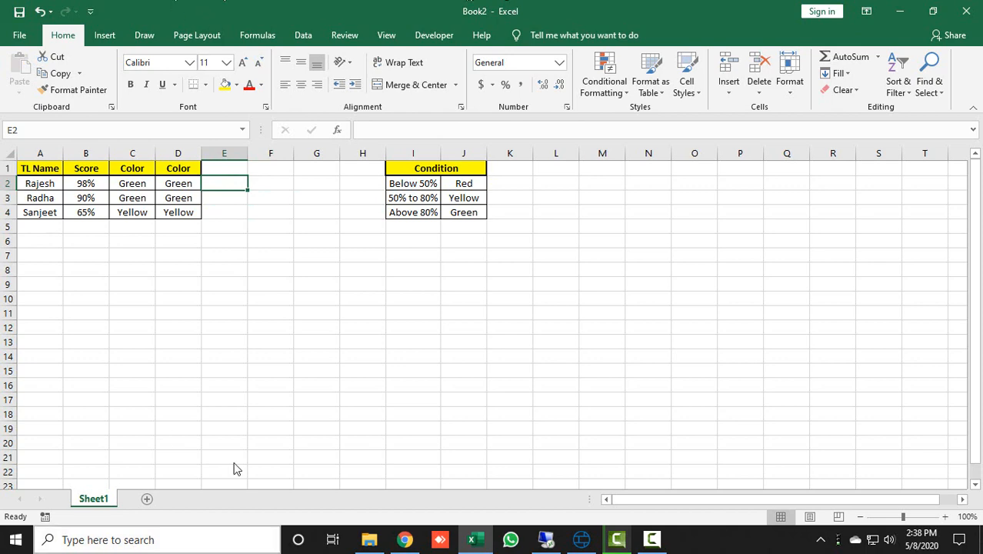
# - Draw a circle about 1.07" in diameter on the empty cells below the score table
pyautogui.click(105, 35)
pyautogui.click(172, 80)
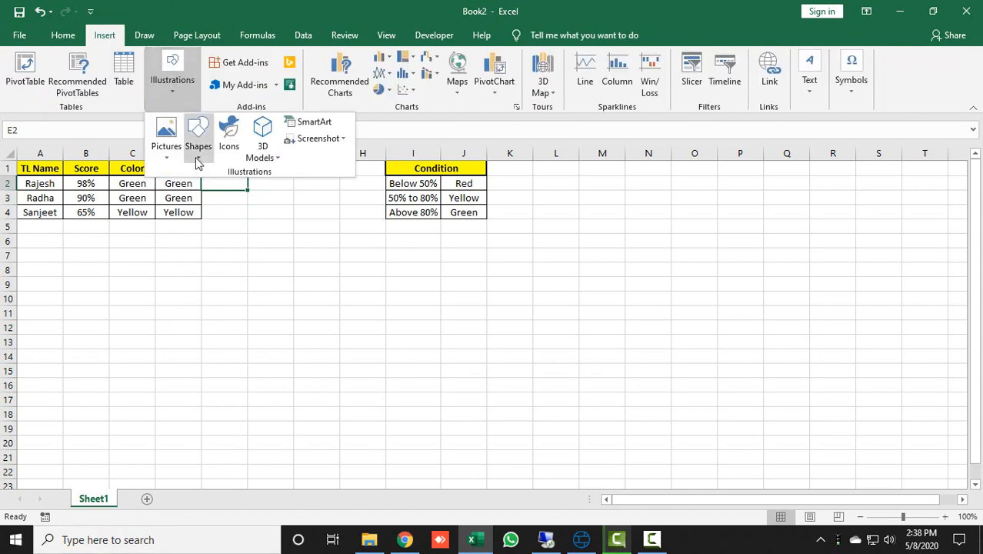
pyautogui.click(195, 158)
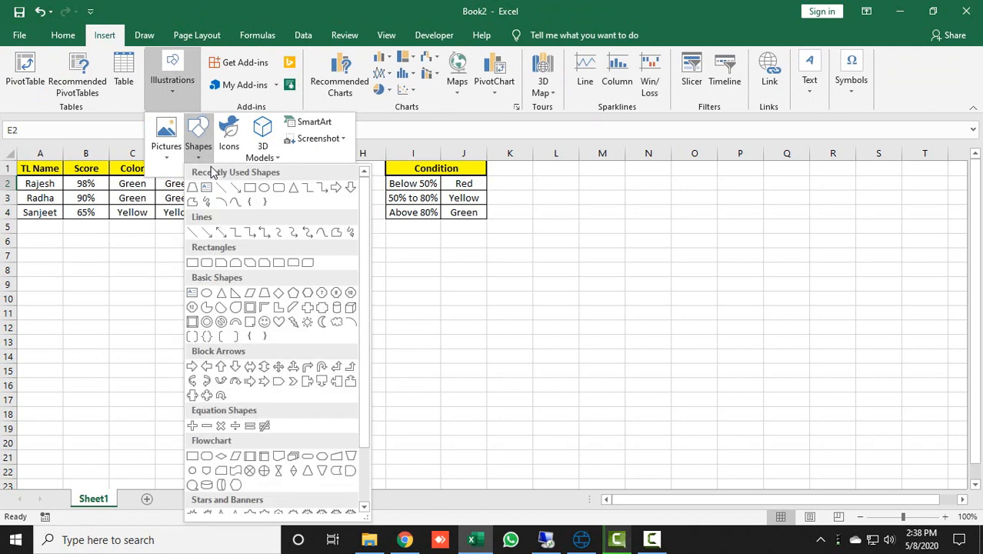
pyautogui.click(211, 294)
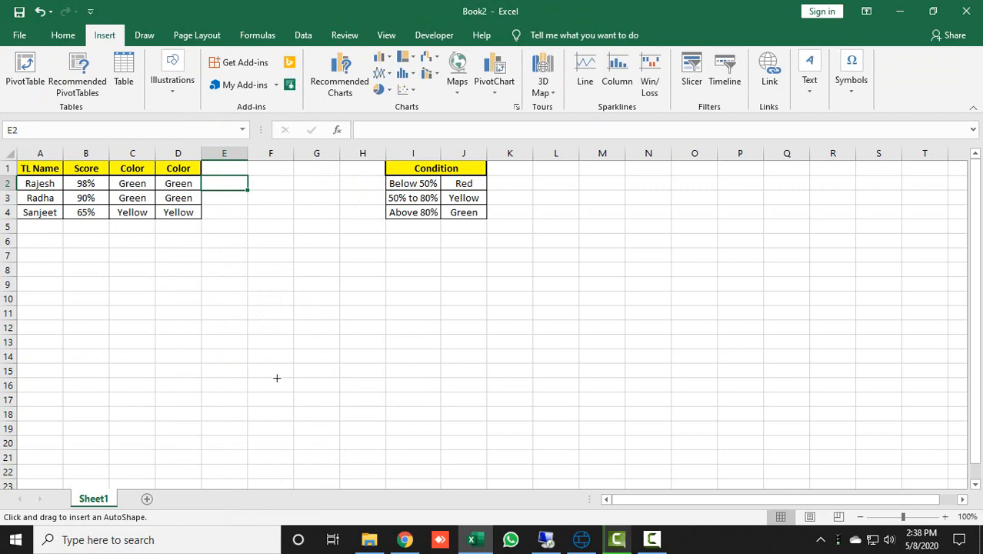
pyautogui.moveTo(231, 312)
pyautogui.mouseDown()
pyautogui.moveTo(305, 387)
pyautogui.moveTo(254, 332)
pyautogui.mouseUp()
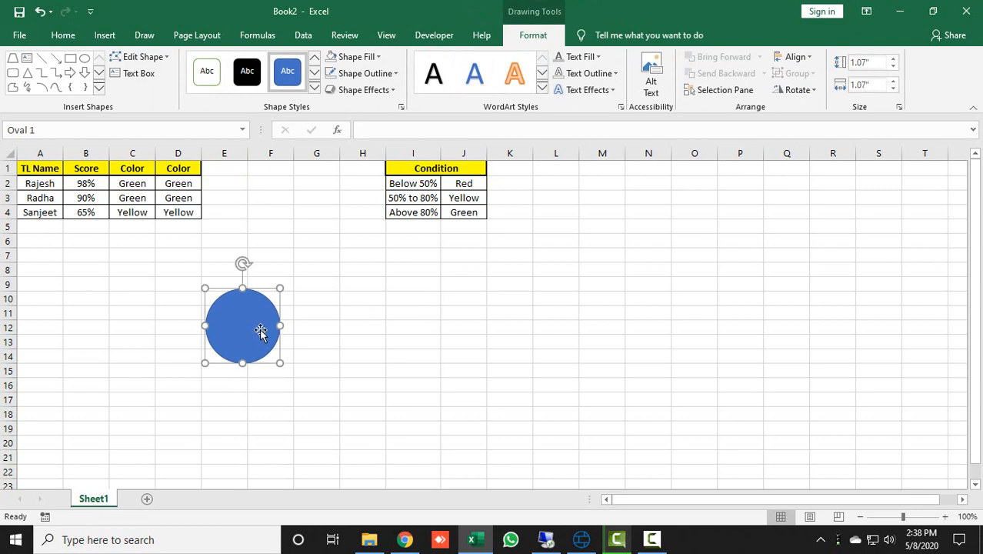
# - Duplicate the circle and align both circles on each other by center and middle
pyautogui.moveTo(271, 336); pyautogui.dragTo(396, 316)
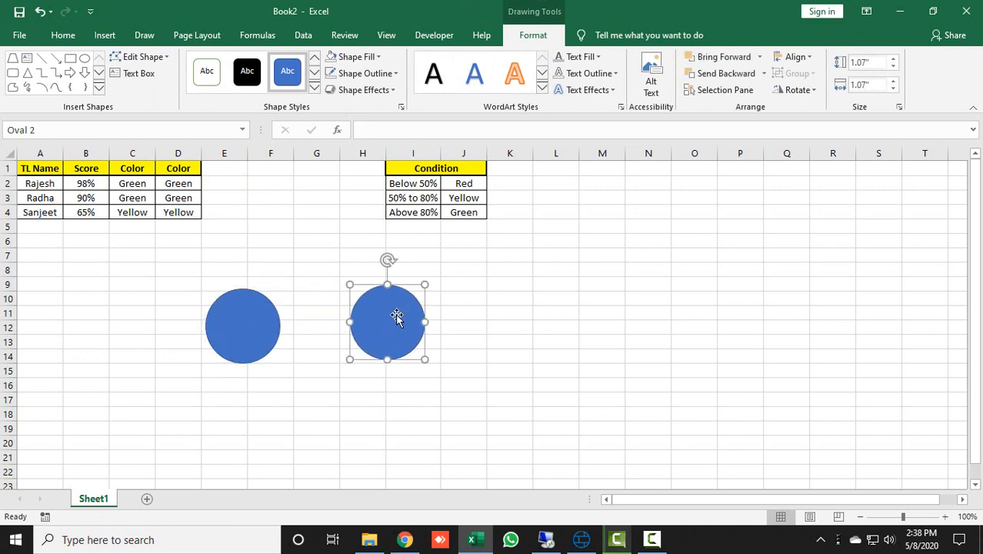
pyautogui.keyDown('ctrl'); pyautogui.click(263, 330); pyautogui.keyUp('ctrl')
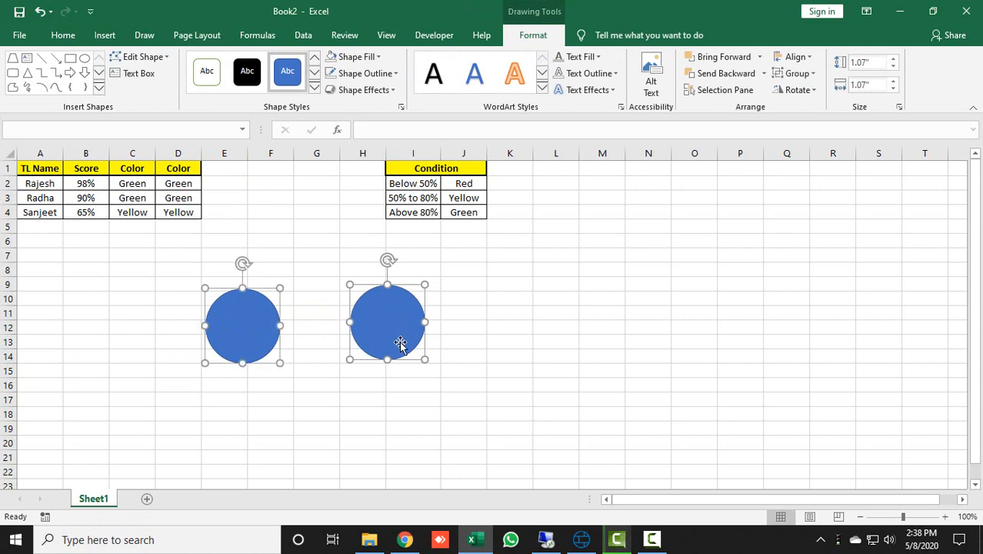
pyautogui.click(796, 56)
pyautogui.click(814, 92)
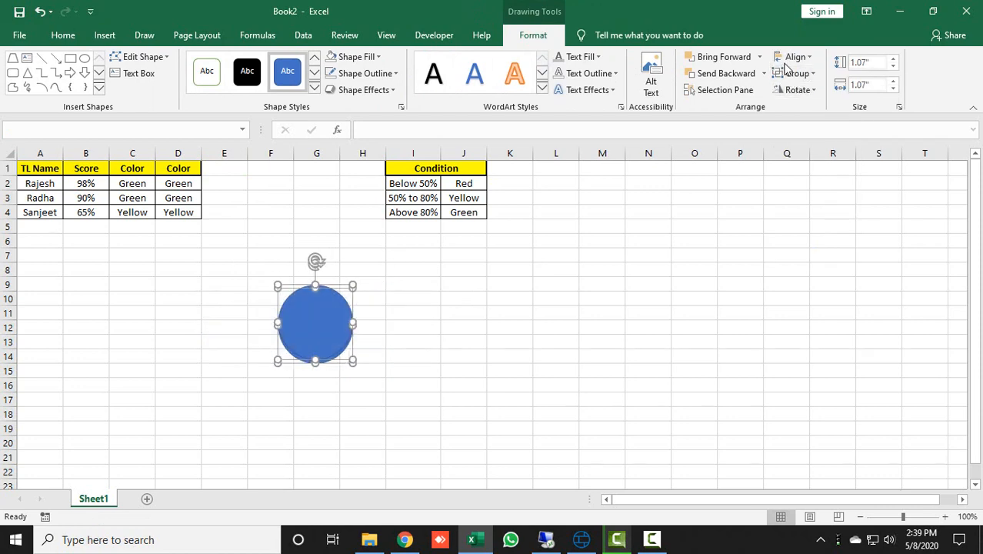
pyautogui.click(795, 56)
pyautogui.click(816, 144)
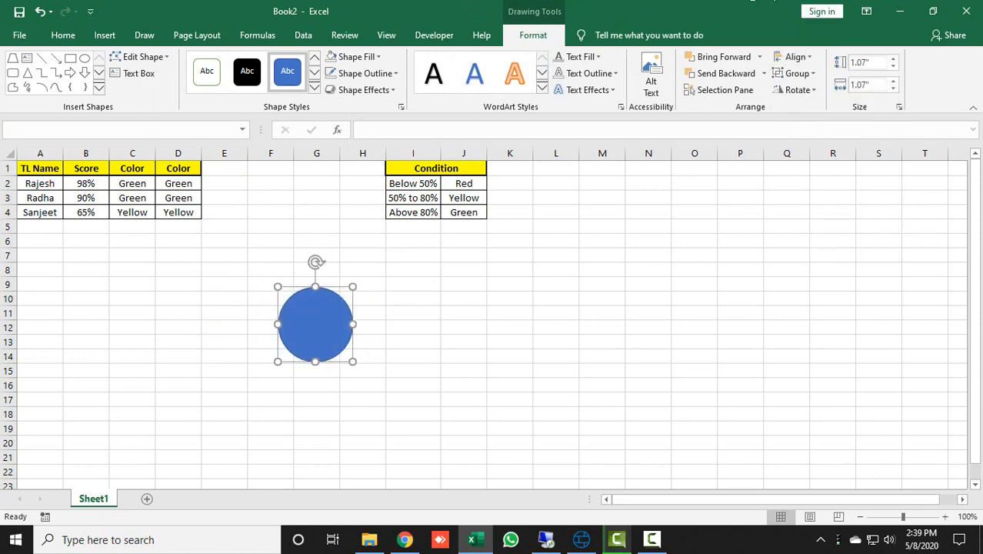
pyautogui.click(527, 284)
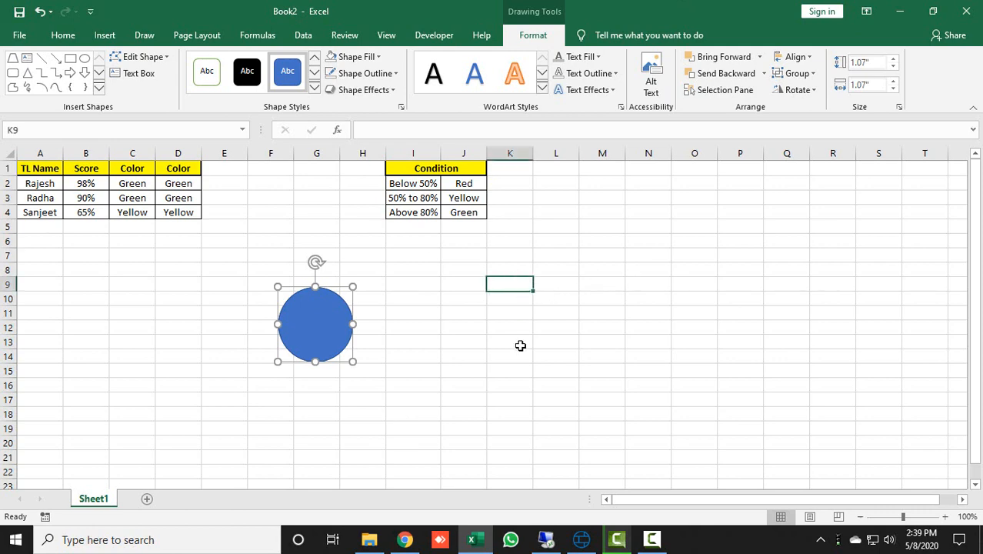
# - Shrink the front circle about its center to about 0.67" so it sits concentric inside the other circle
pyautogui.click(320, 329)
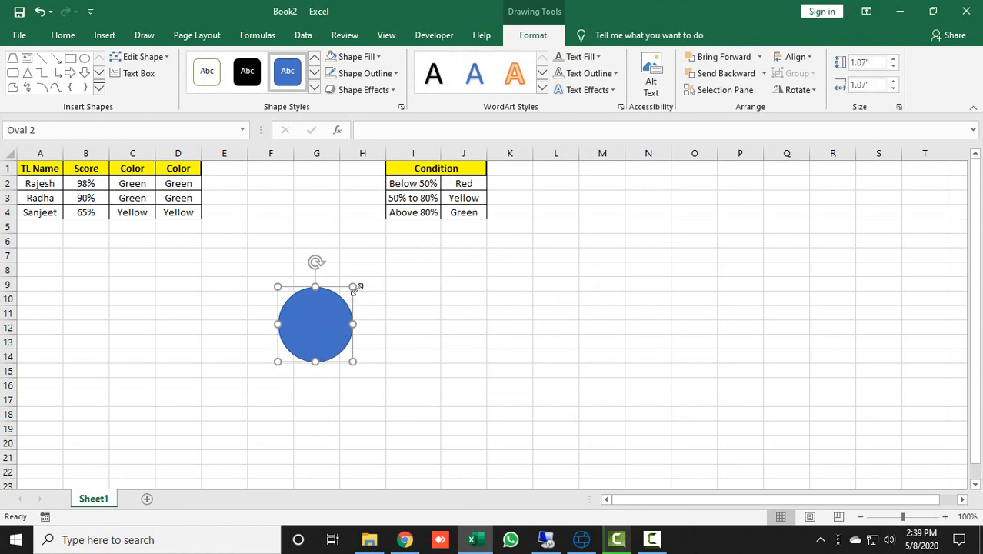
pyautogui.moveTo(356, 290); pyautogui.dragTo(346, 310)
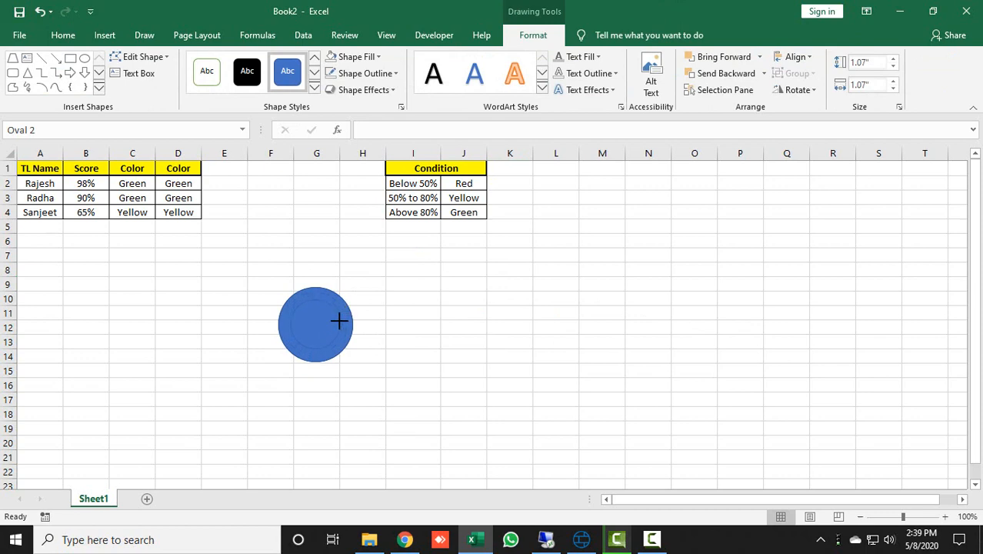
pyautogui.moveTo(339, 320); pyautogui.dragTo(338, 320)
pyautogui.click(439, 332)
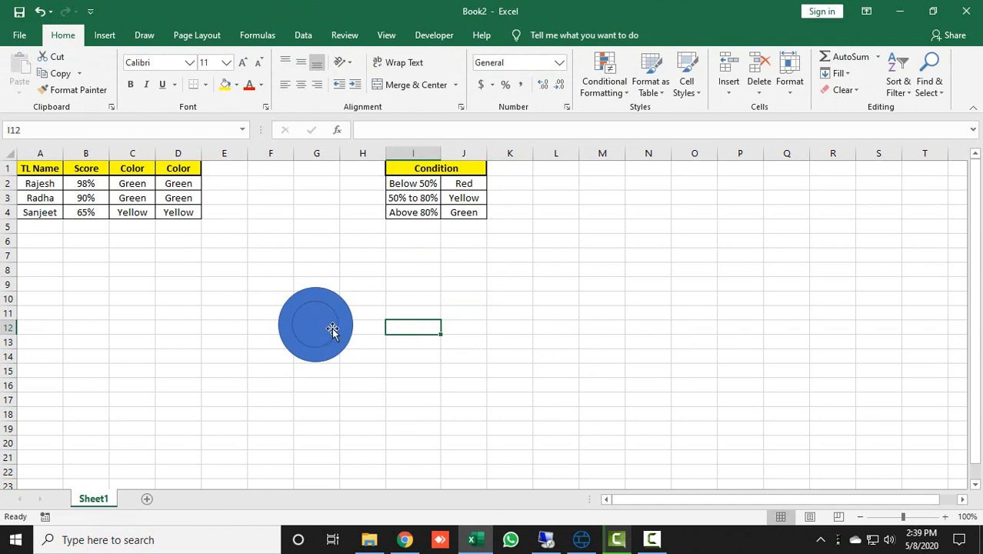
# - Fill the inner circle with standard yellow and remove its outline
pyautogui.click(320, 327)
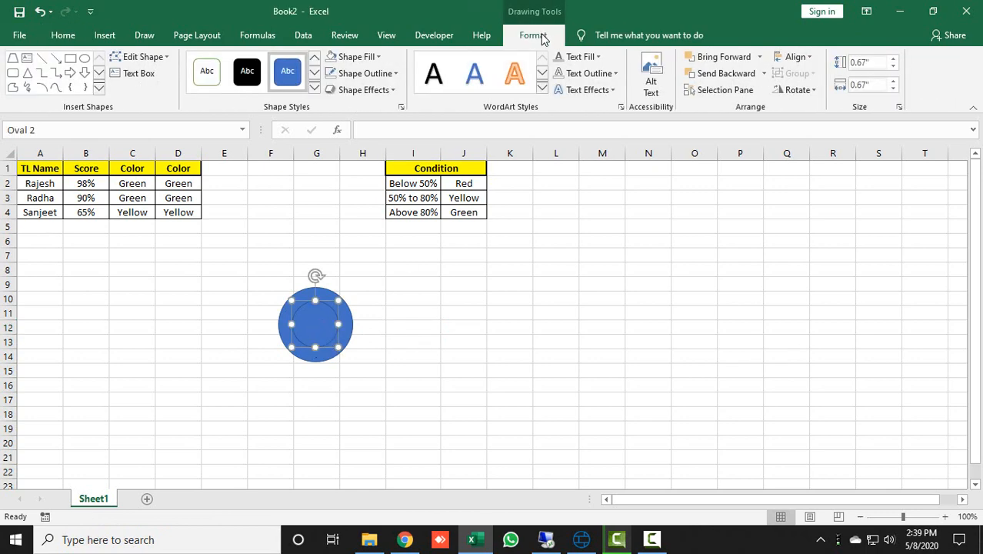
pyautogui.click(354, 56)
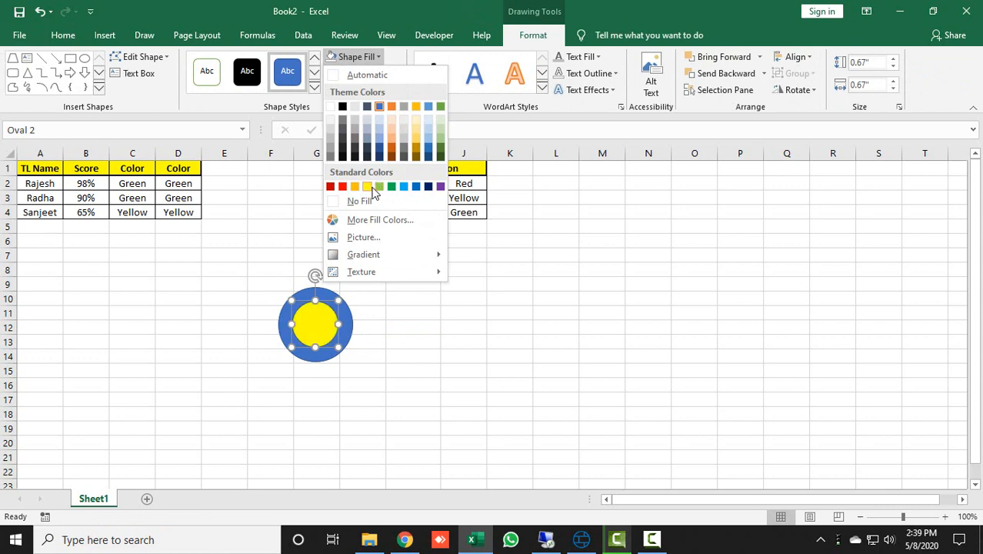
pyautogui.click(372, 188)
pyautogui.click(362, 73)
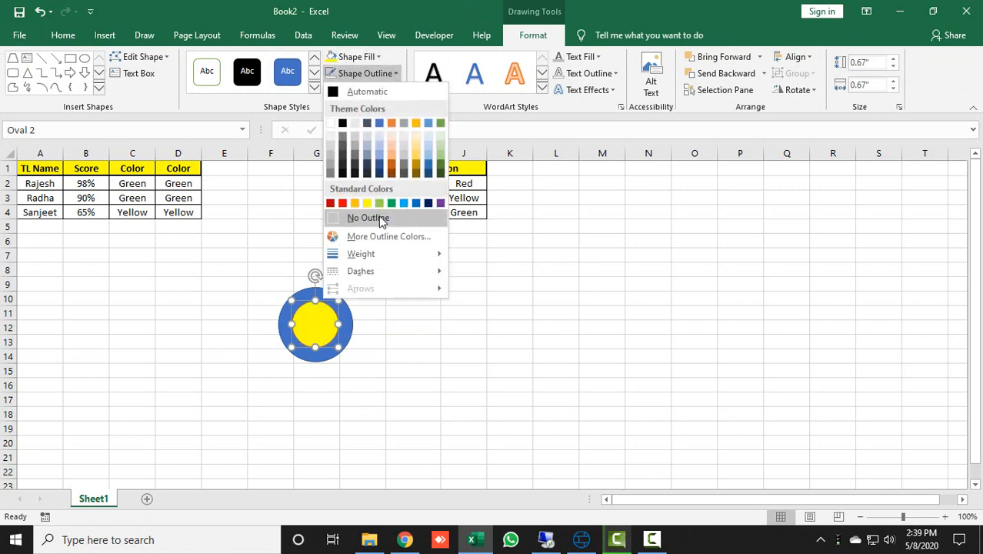
pyautogui.click(380, 219)
pyautogui.click(408, 326)
# - Remove the outline from the outer circle
pyautogui.click(343, 318)
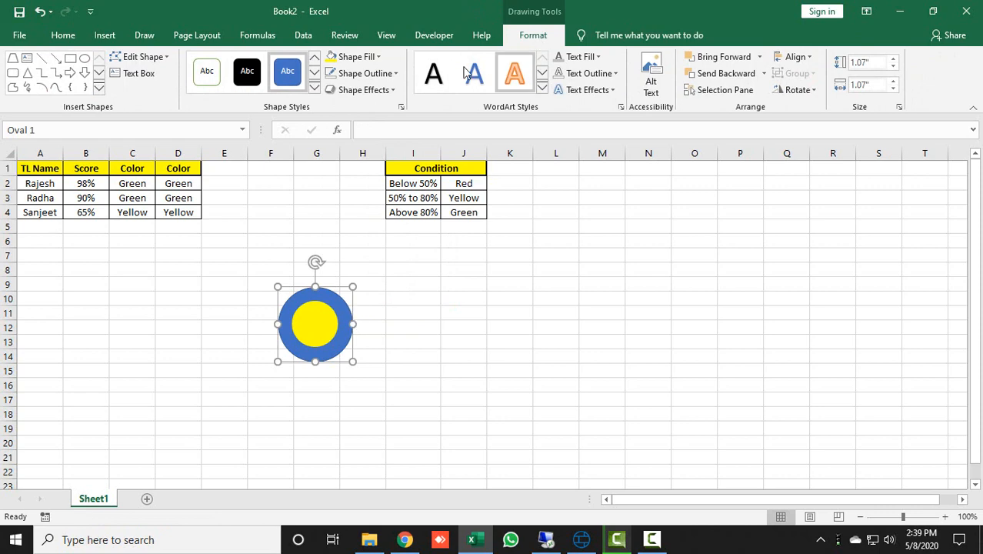
pyautogui.click(389, 75)
pyautogui.moveTo(383, 278)
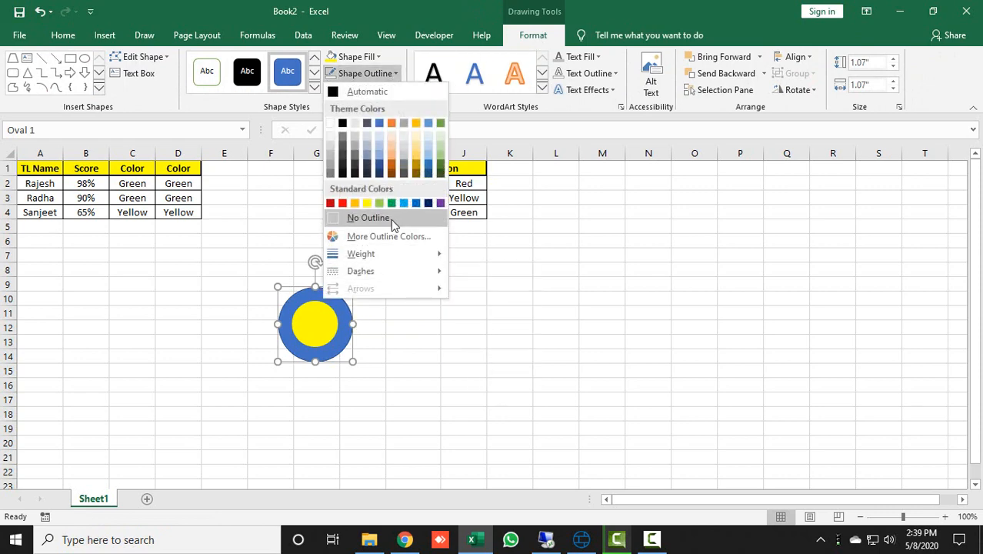
pyautogui.click(389, 220)
# - Give the outer circle a gradient fill using the light blue Accent 1 preset gradient
pyautogui.rightClick(344, 311)
pyautogui.click(395, 302)
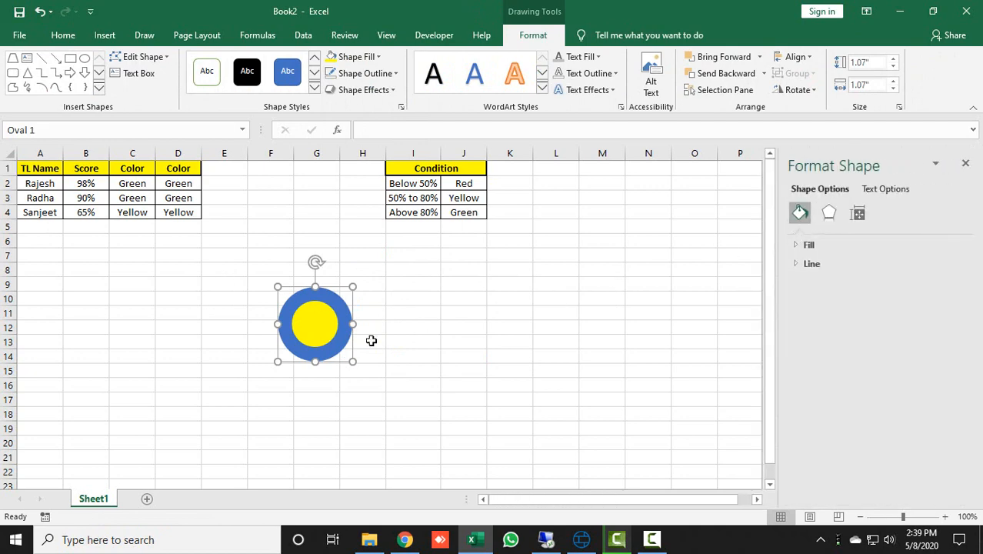
pyautogui.click(797, 246)
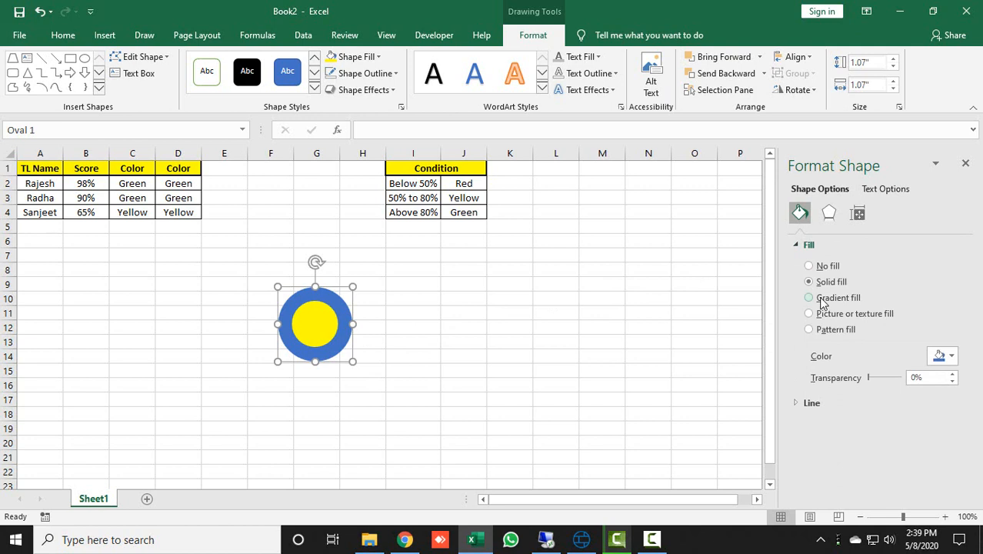
pyautogui.click(822, 300)
pyautogui.scroll(-3, 973, 304)
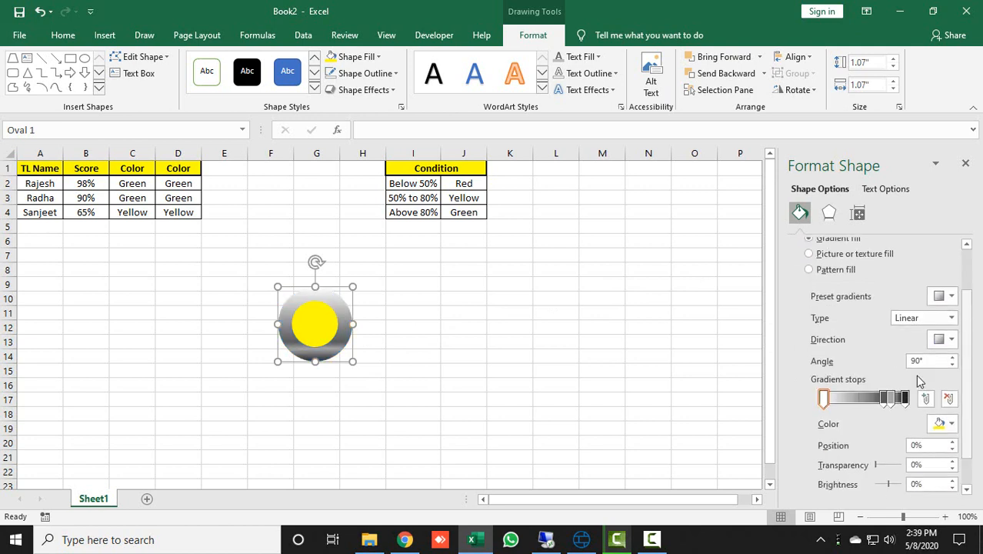
pyautogui.click(946, 296)
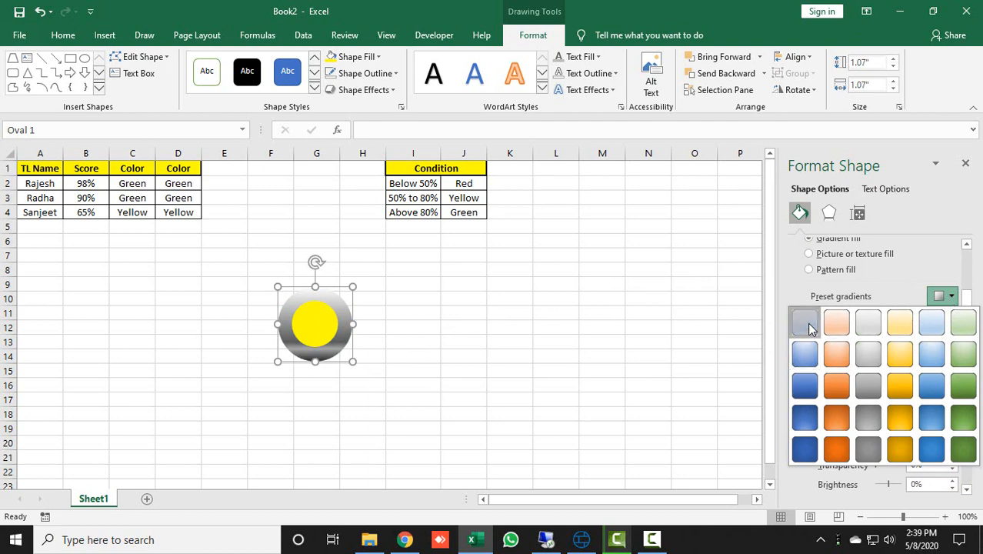
pyautogui.click(806, 325)
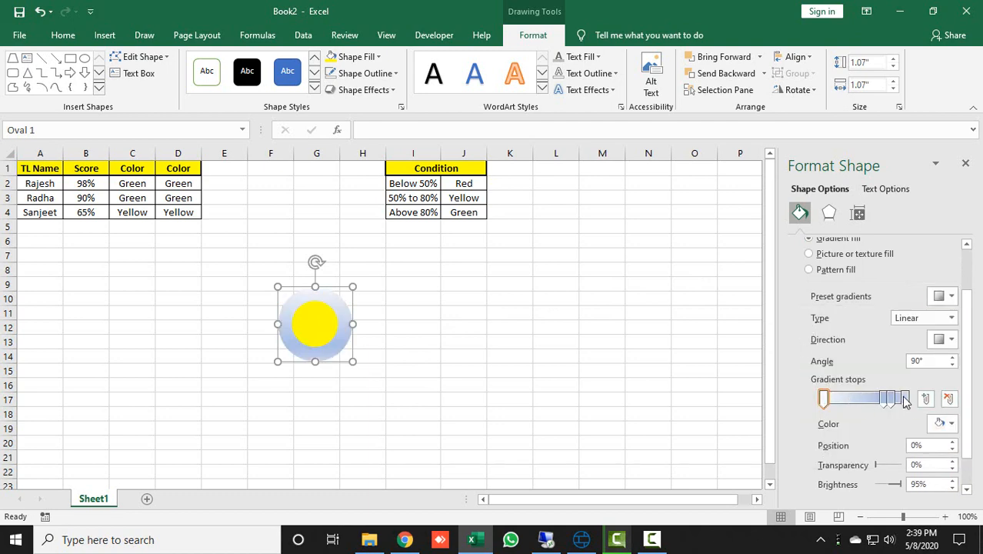
# - Recolor the outer circle's first gradient stop to white and the stop at 74% to black lighter 35%
pyautogui.scroll(-1, 971, 399)
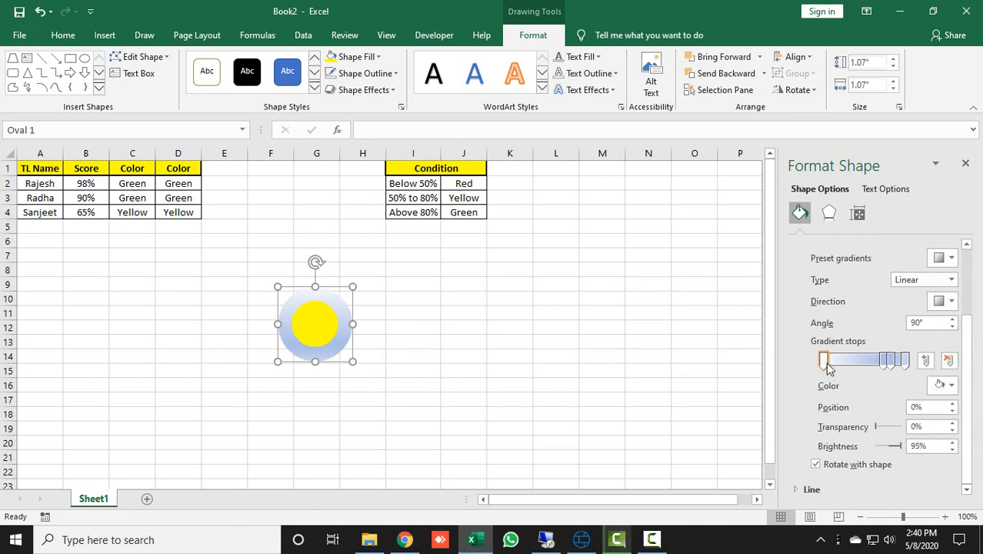
pyautogui.click(951, 386)
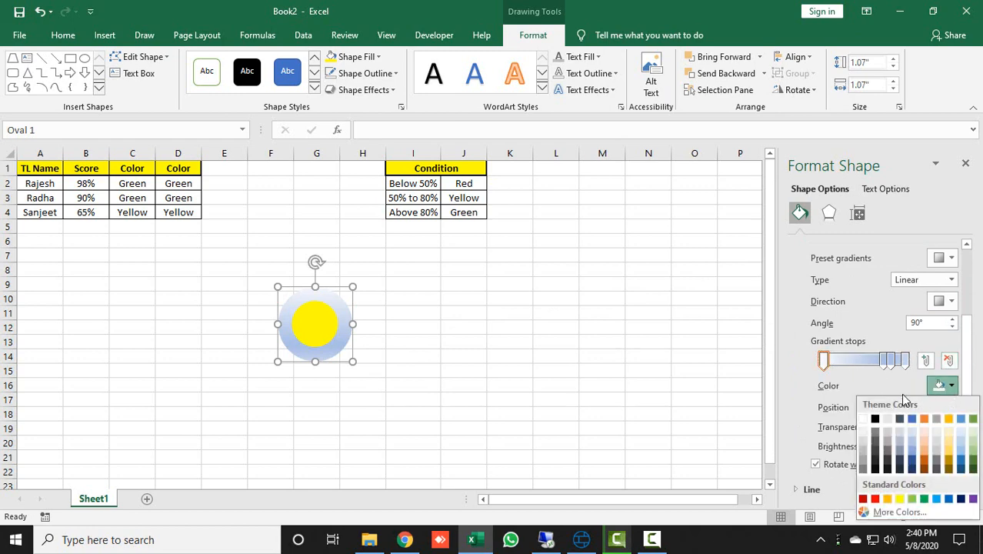
pyautogui.click(864, 418)
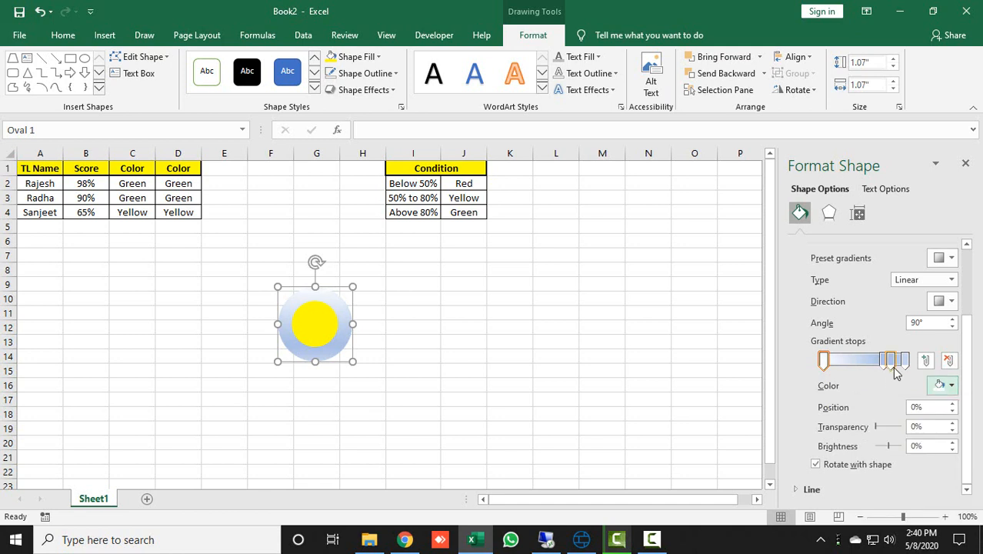
pyautogui.click(885, 361)
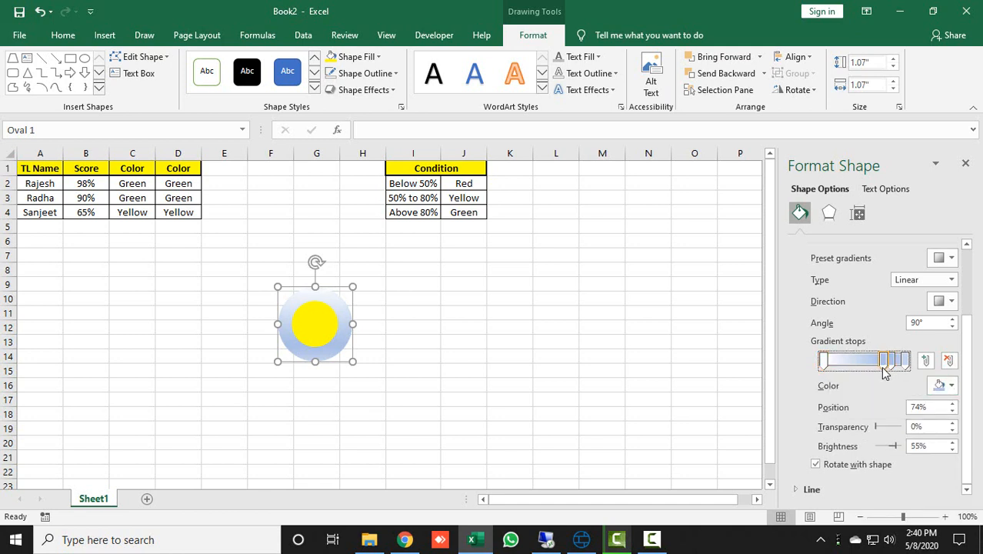
pyautogui.click(943, 387)
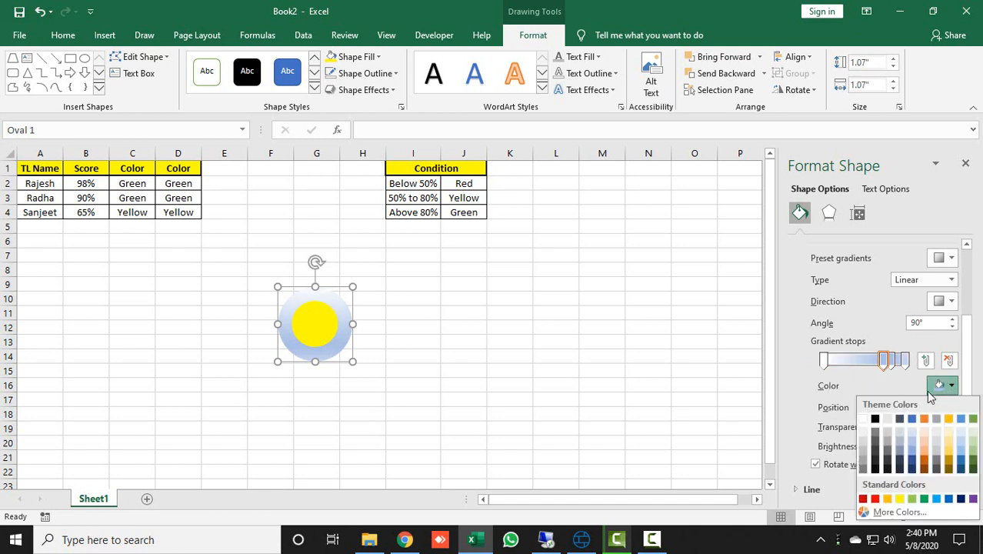
pyautogui.click(876, 443)
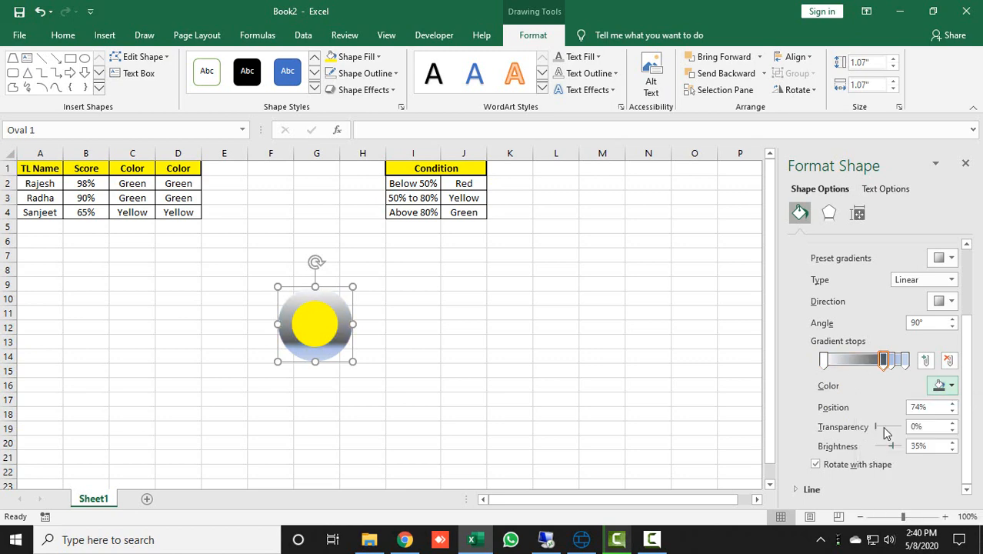
# - Recolor the outer circle's gradient stop at 83% to medium gray and the stop at 100% to black lighter 15%
pyautogui.click(890, 359)
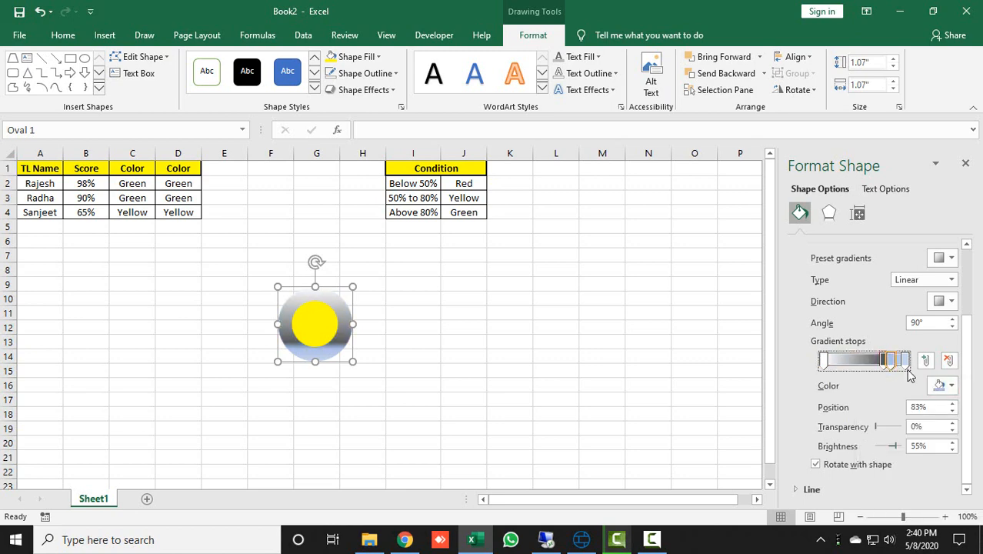
pyautogui.click(946, 388)
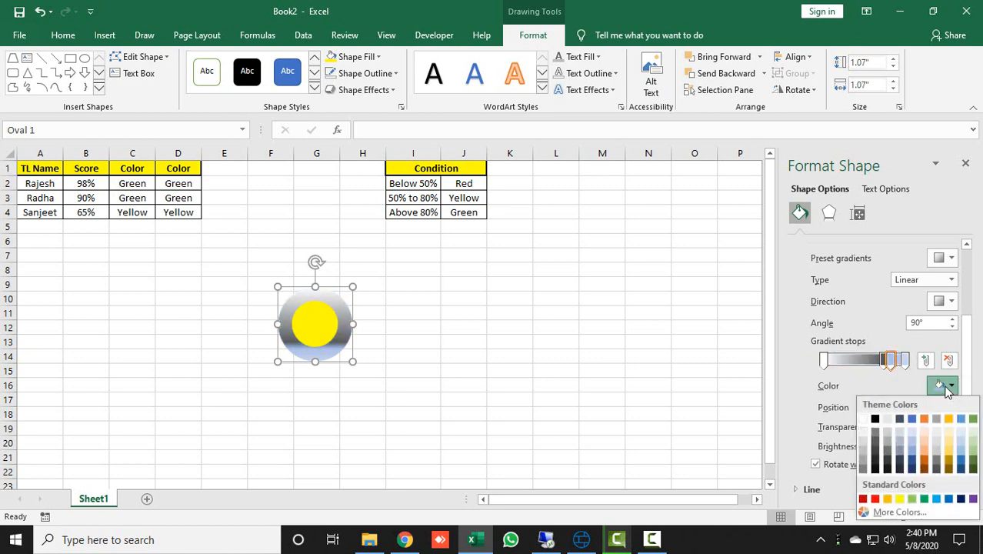
pyautogui.click(864, 462)
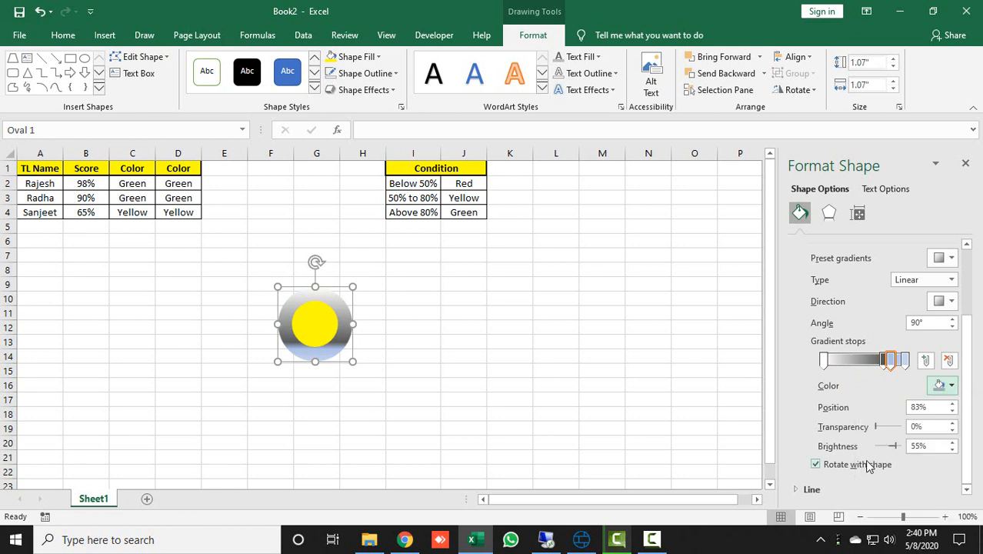
pyautogui.click(906, 361)
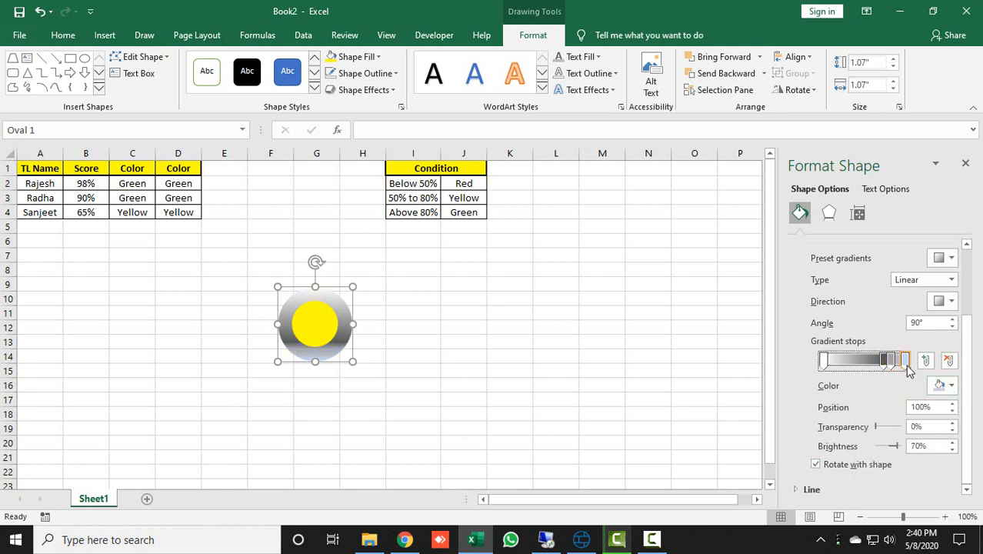
pyautogui.click(942, 387)
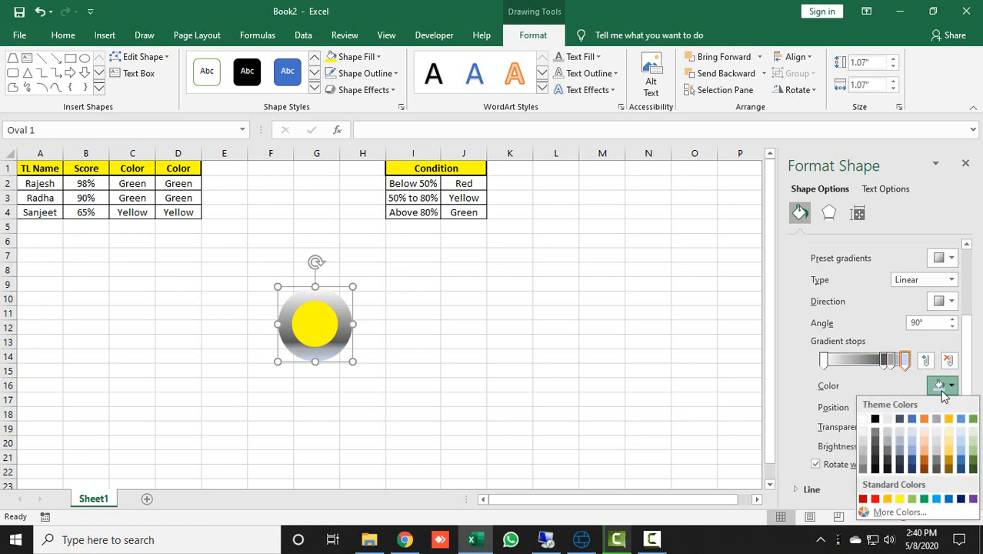
pyautogui.click(875, 463)
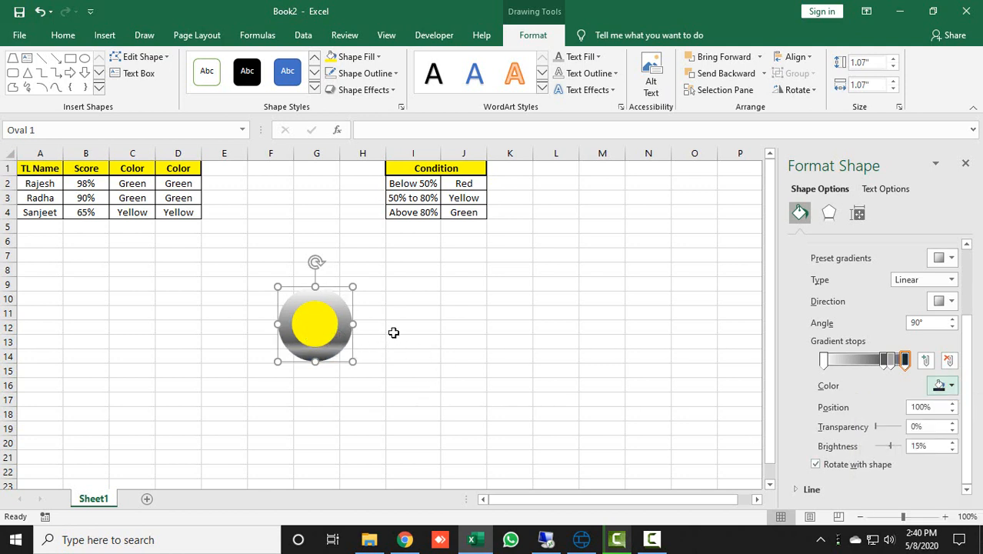
pyautogui.click(435, 297)
# - Group the yellow inner circle and the gray outer circle into one object
pyautogui.doubleClick(311, 323)
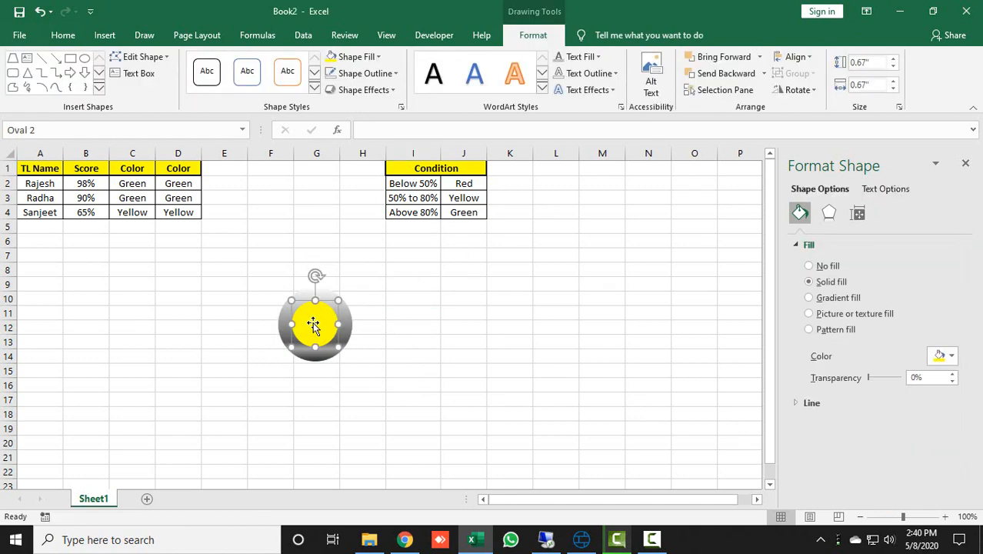
pyautogui.hotkey('ctrl', 'a')
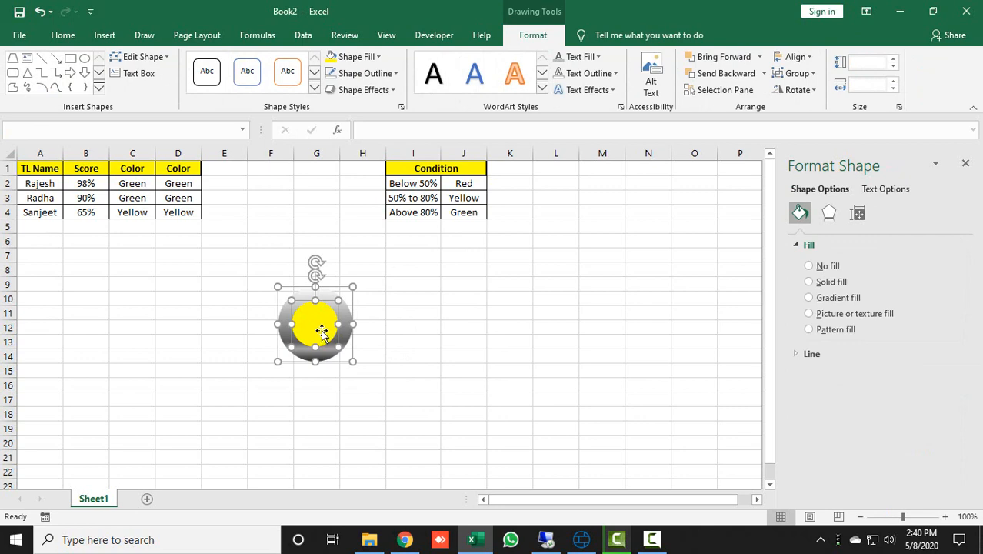
pyautogui.rightClick(322, 332)
pyautogui.moveTo(413, 196)
pyautogui.click(473, 197)
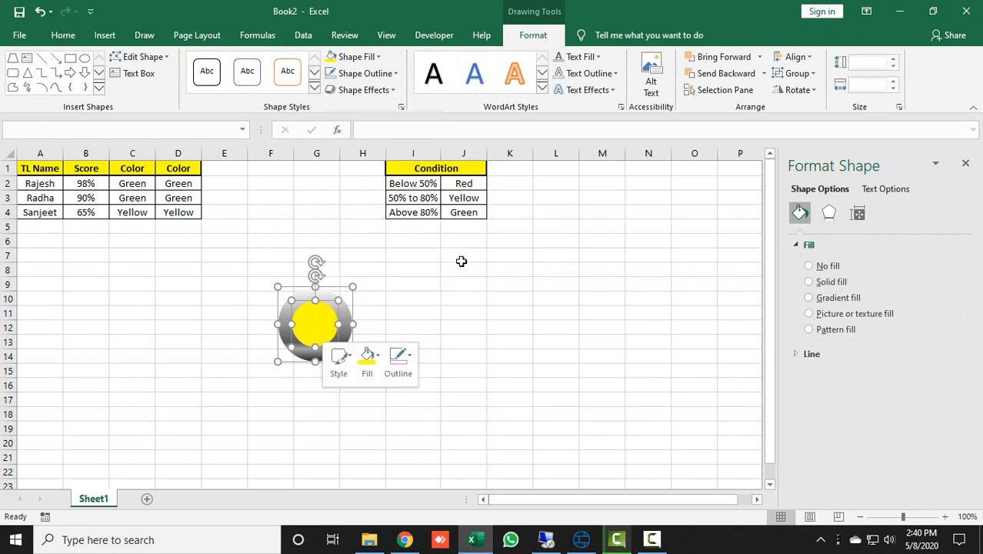
pyautogui.click(461, 312)
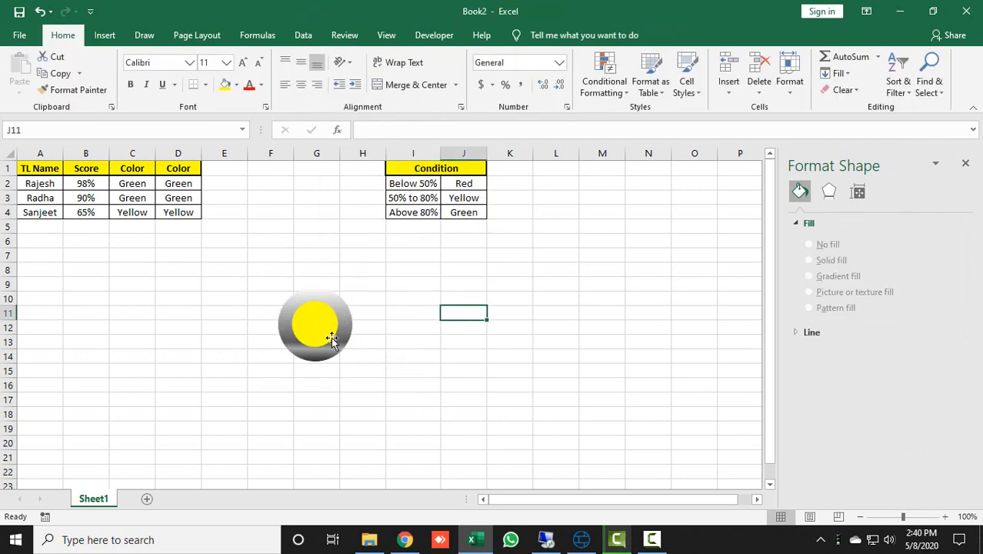
pyautogui.click(464, 337)
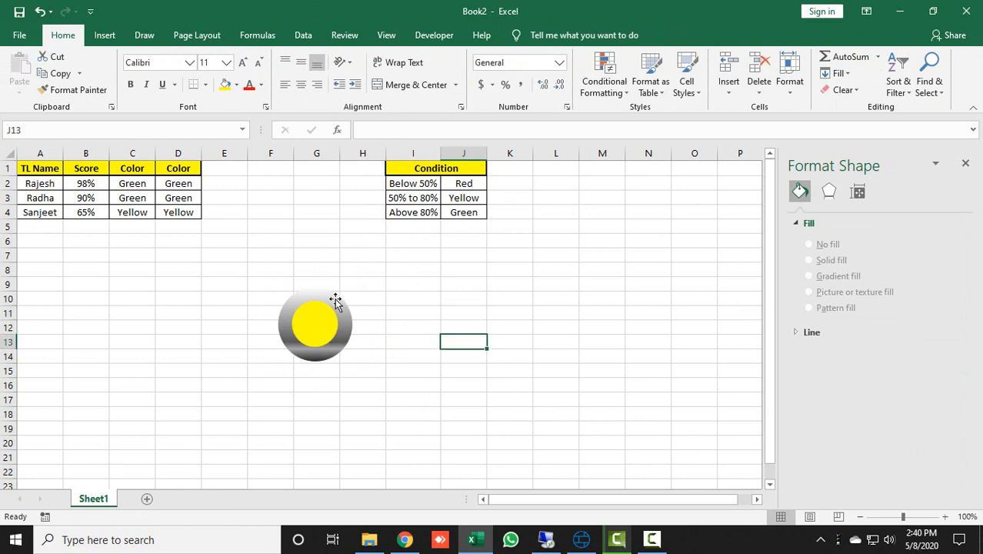
# - Apply a 6 pt Convex top bevel to the outer circle within the group and set its 3-D depth to 25 pt
pyautogui.click(335, 300)
pyautogui.click(333, 300)
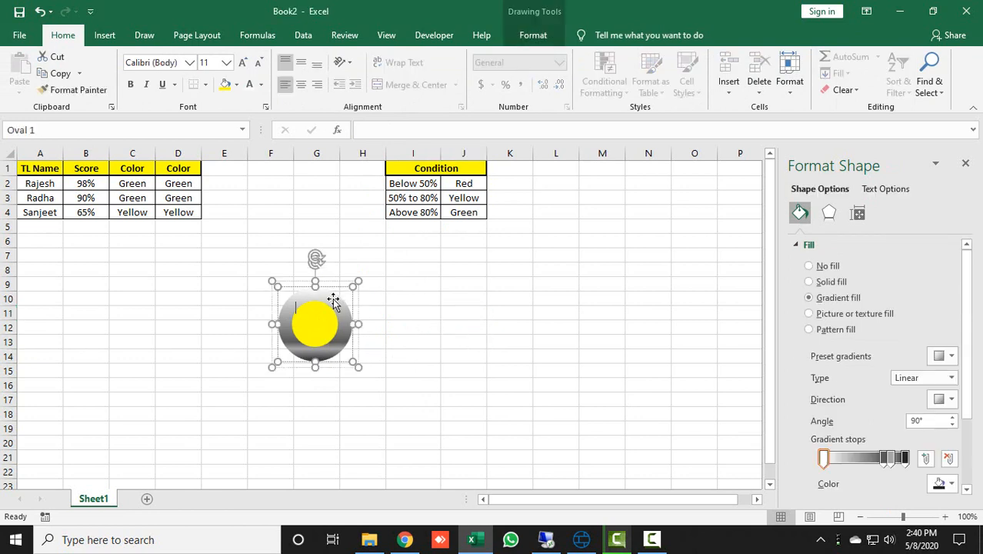
pyautogui.click(830, 214)
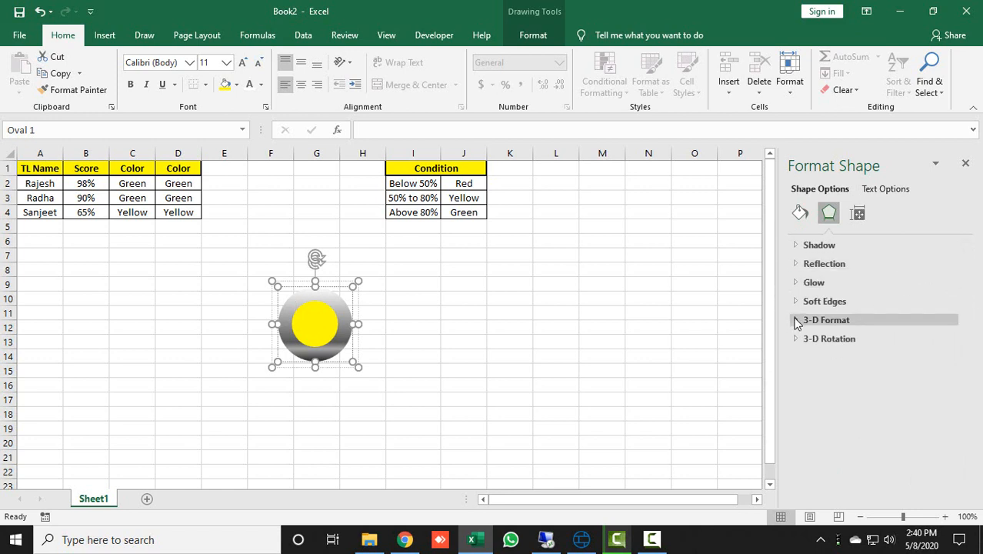
pyautogui.click(795, 320)
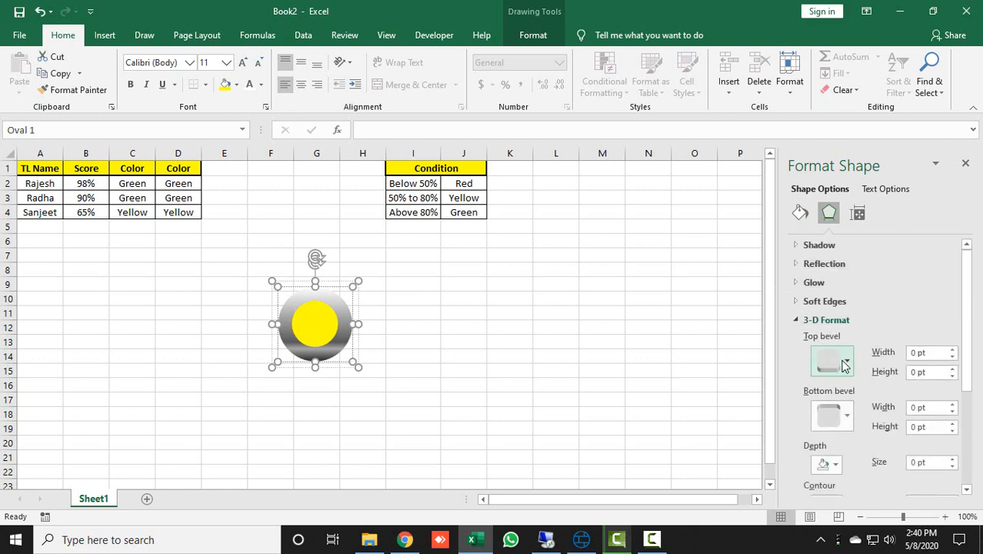
pyautogui.click(846, 361)
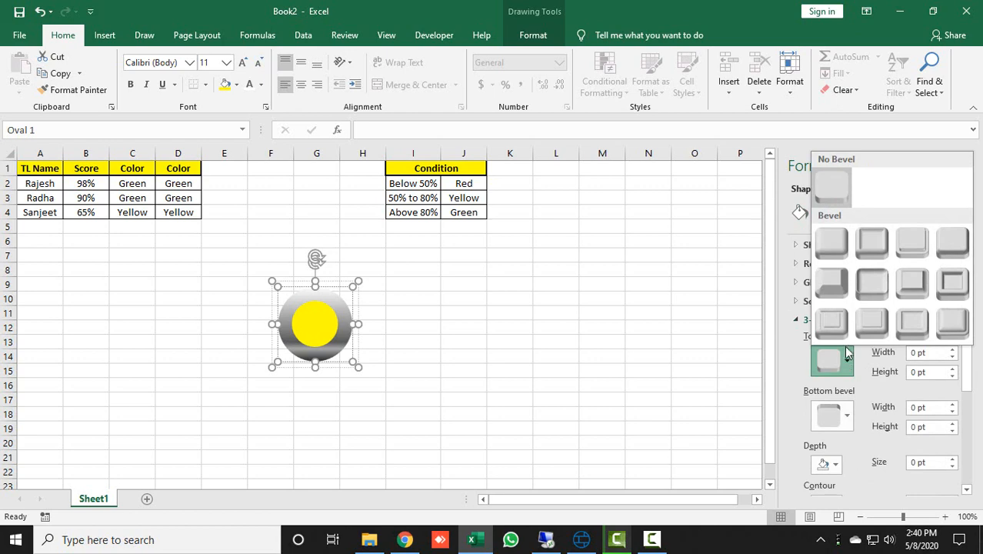
pyautogui.click(914, 290)
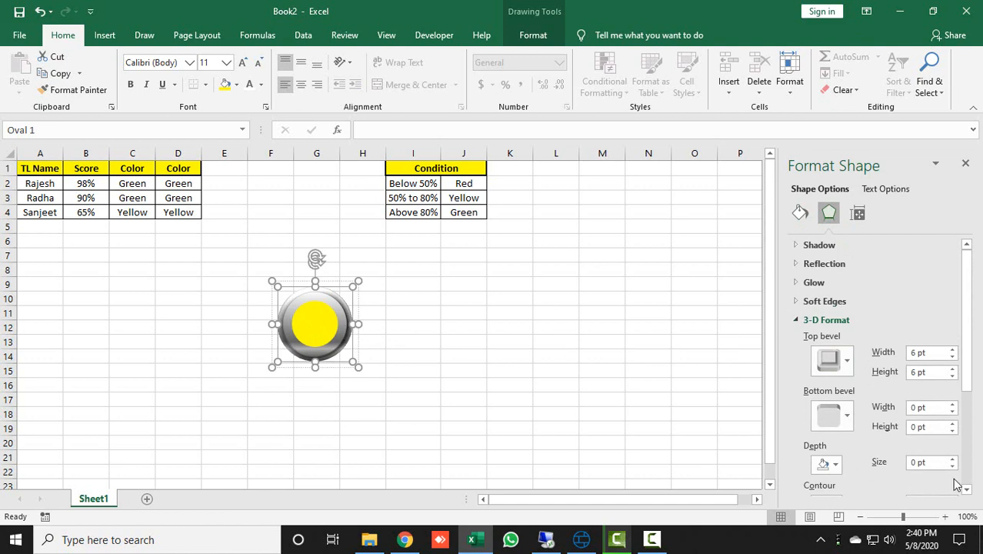
pyautogui.click(934, 462)
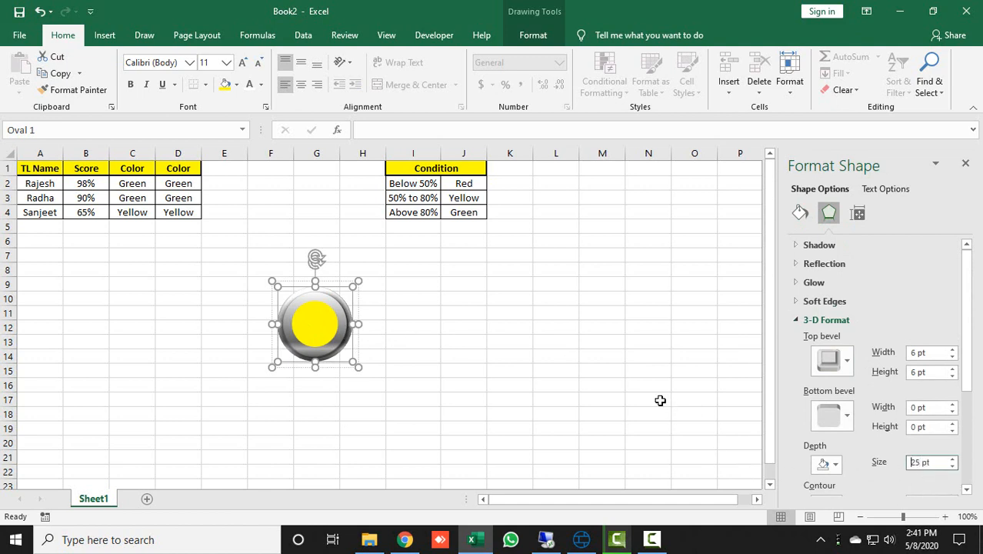
pyautogui.click(461, 311)
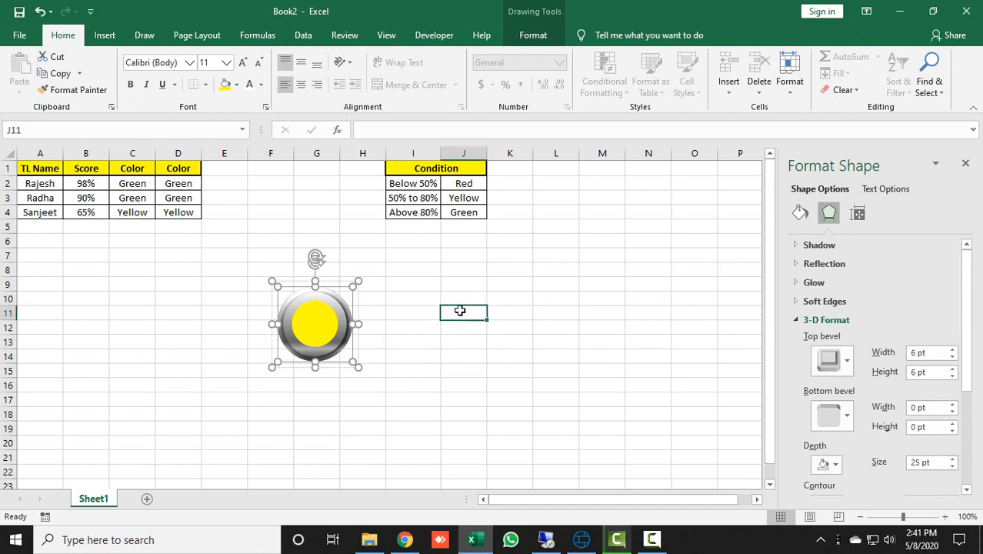
# - Rotate the whole circle group in 3-D with the parallel Off Axis 1 Top preset
pyautogui.click(323, 320)
pyautogui.click(799, 320)
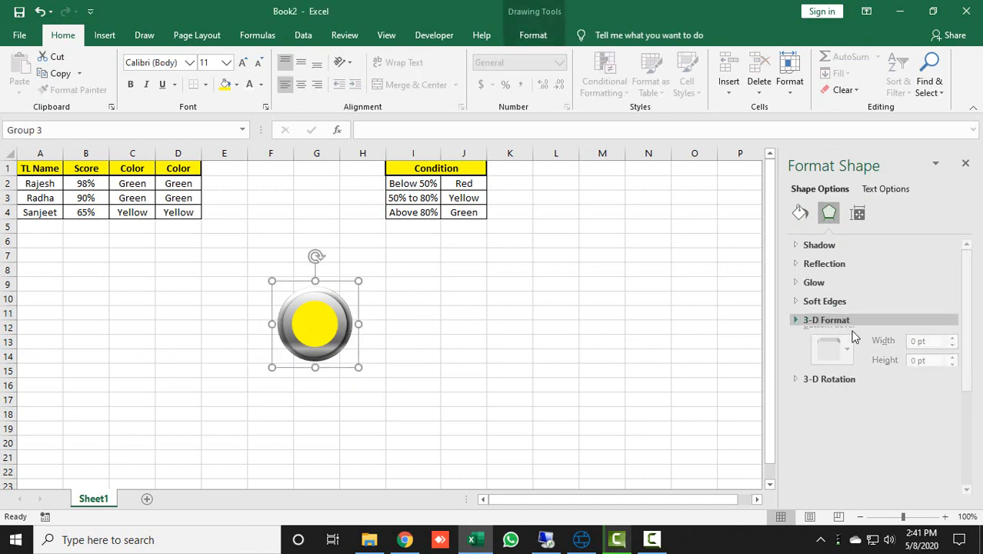
pyautogui.click(792, 339)
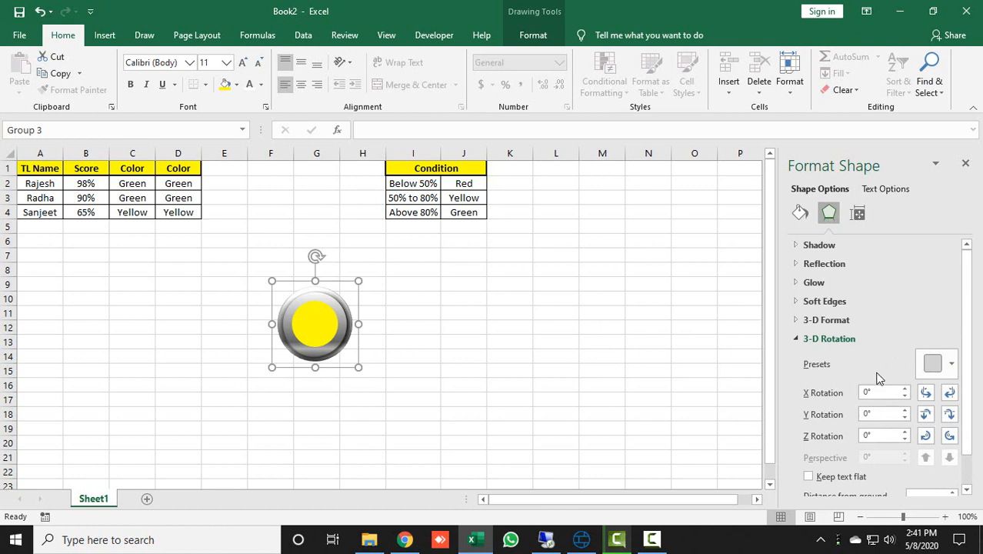
pyautogui.click(951, 364)
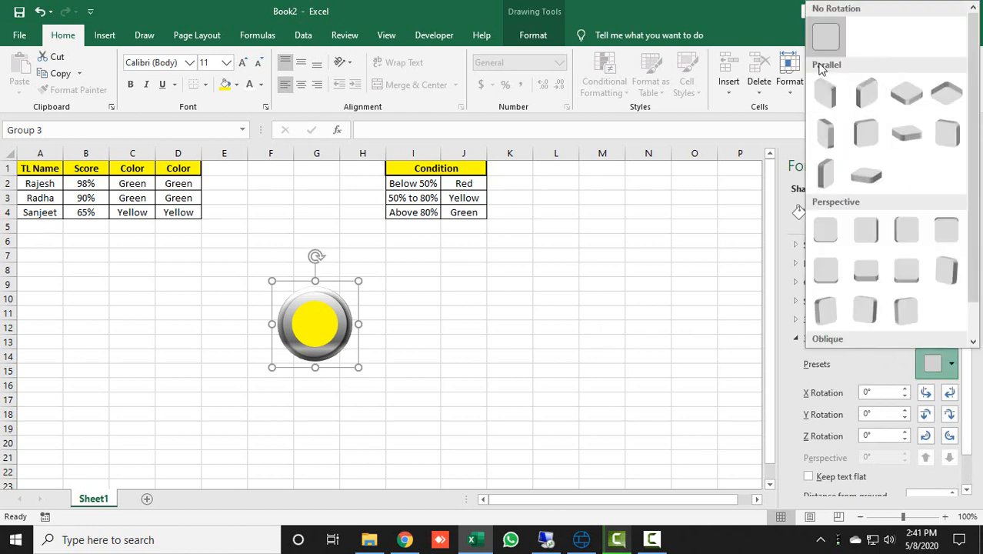
pyautogui.click(905, 134)
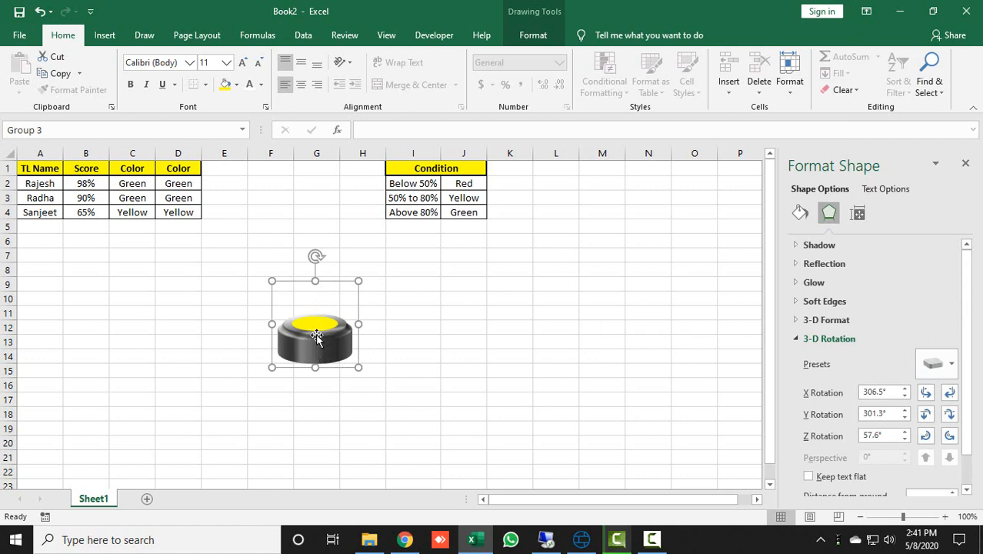
# - Enlarge the 3-D circle group to about 1.65 inches square and place it lower, around columns C to F
pyautogui.click(964, 164)
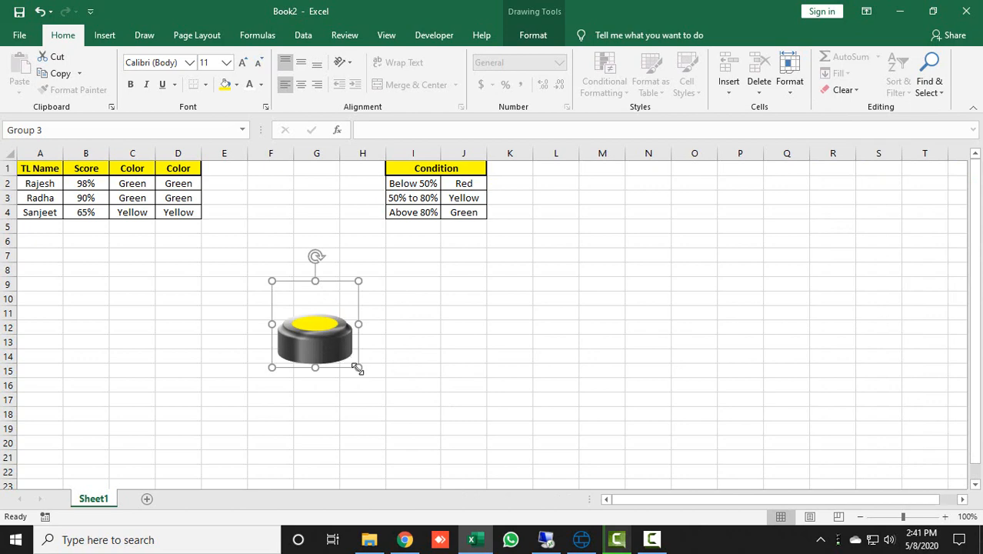
pyautogui.moveTo(361, 369); pyautogui.dragTo(224, 385)
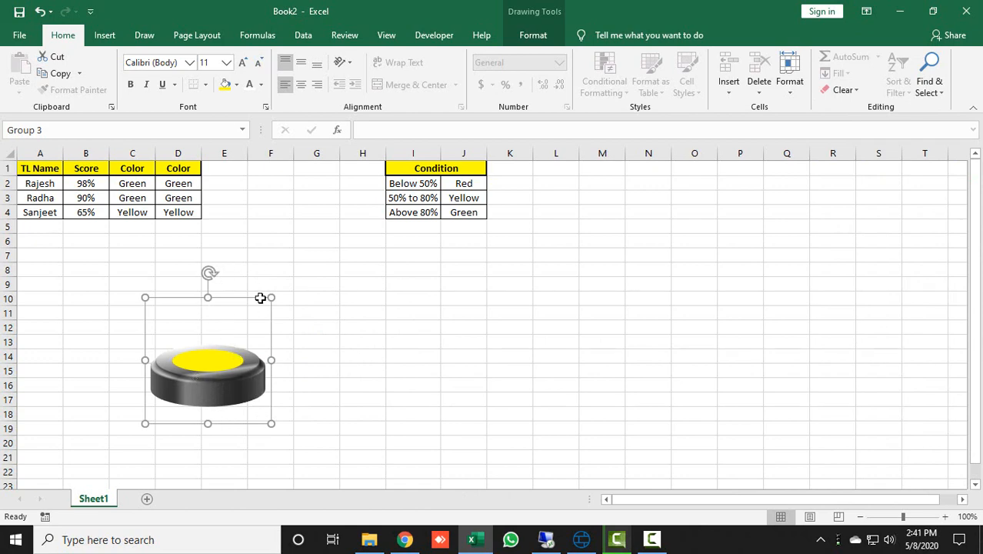
pyautogui.click(218, 229)
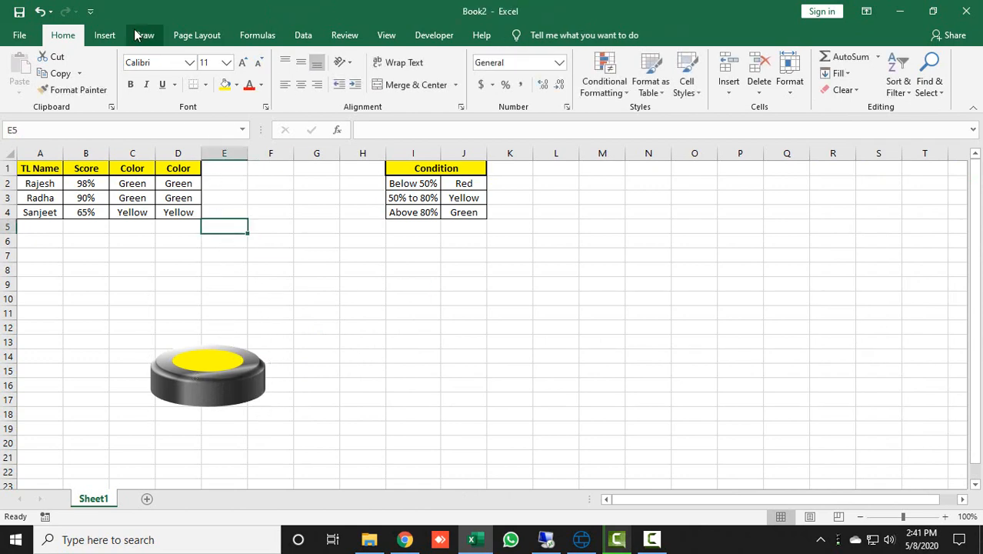
# - Insert a trapezoid about 1.33 inches high and 1 inch wide beside the 3-D circle group
pyautogui.click(106, 35)
pyautogui.click(170, 83)
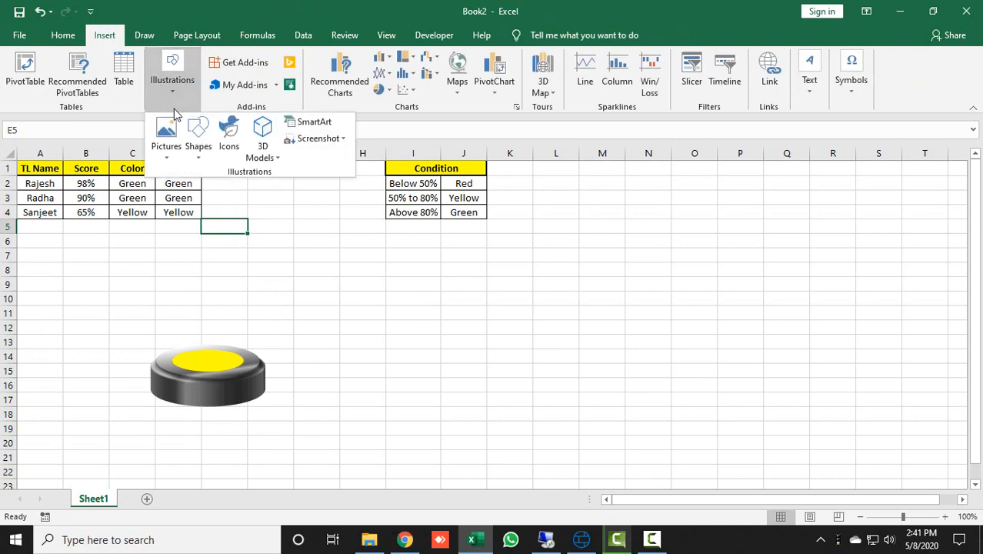
pyautogui.click(195, 150)
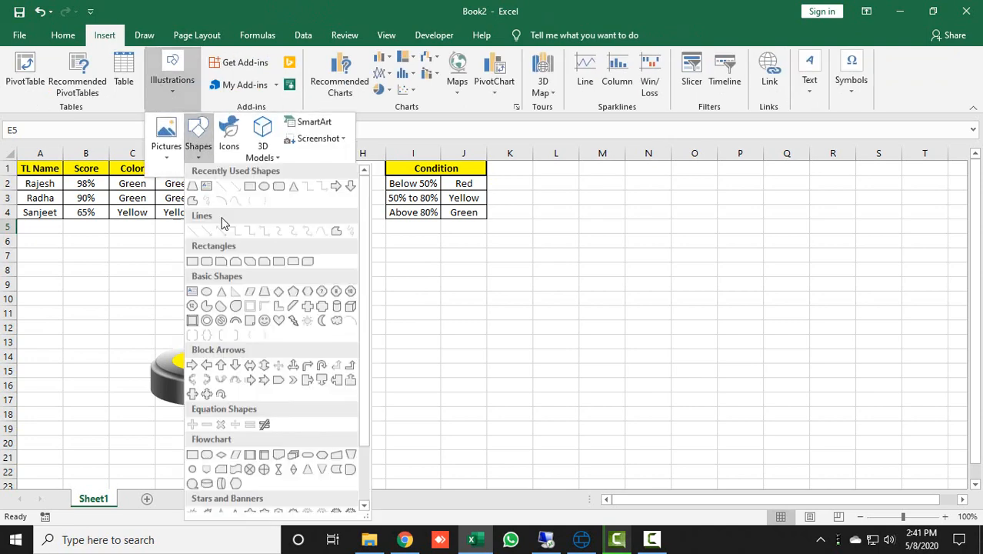
pyautogui.click(264, 292)
pyautogui.click(371, 291)
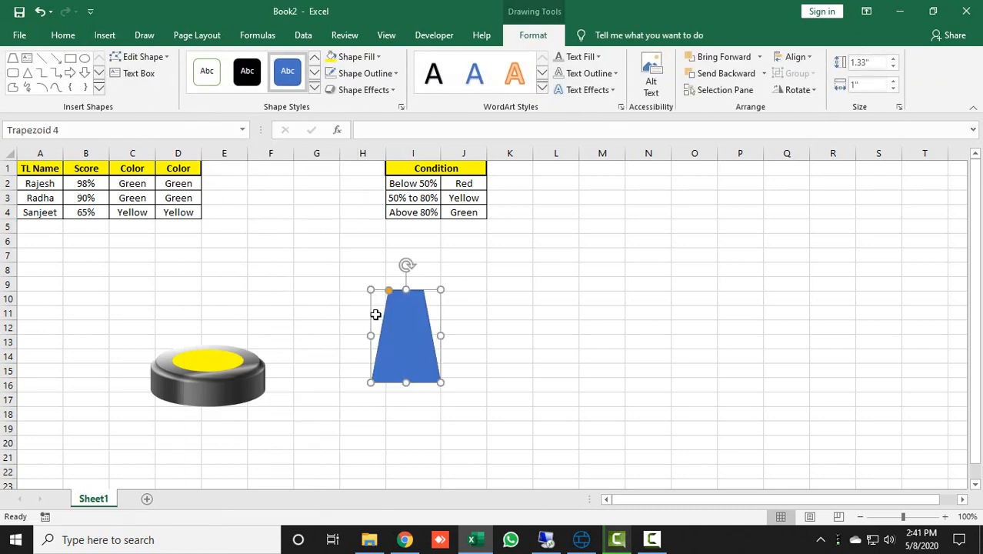
# - Flip the trapezoid vertically so its wide edge is at the top
pyautogui.click(808, 61)
pyautogui.click(808, 63)
pyautogui.click(799, 90)
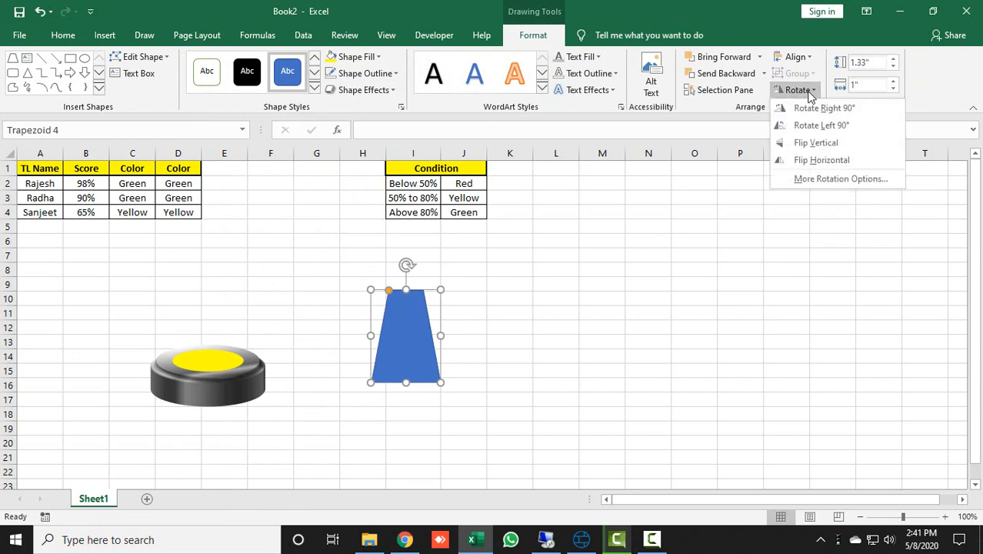
pyautogui.click(822, 148)
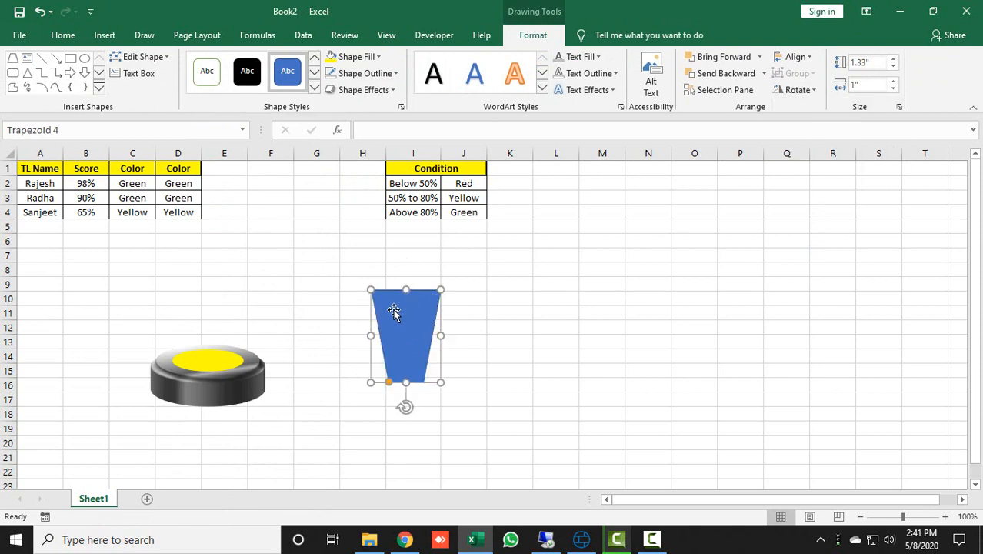
# - Lower the circle group slightly, stand the trapezoid on its yellow circle, and resize the trapezoid to about 1.63 inches high by 1.78 inches wide
pyautogui.moveTo(186, 375); pyautogui.dragTo(183, 403)
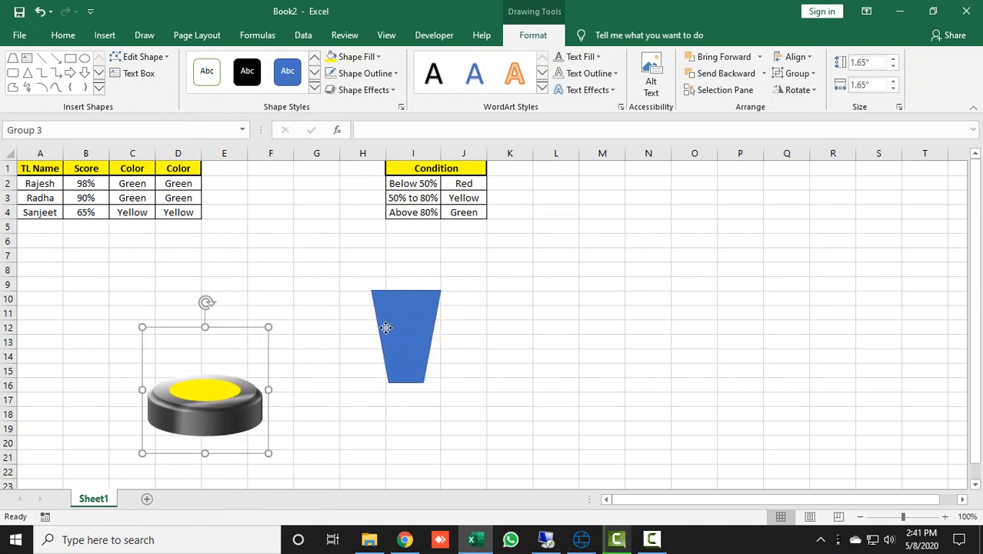
pyautogui.moveTo(386, 325); pyautogui.dragTo(256, 343)
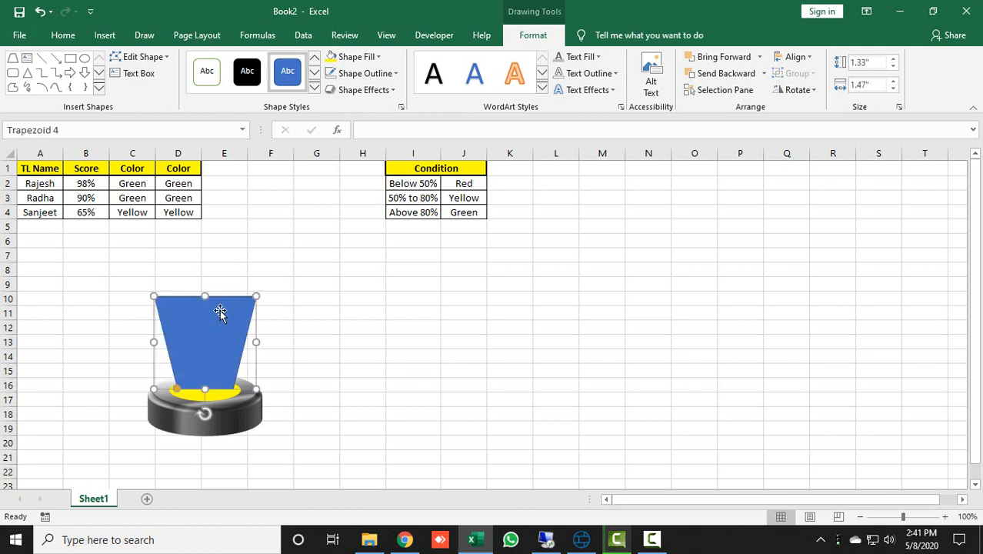
pyautogui.moveTo(204, 298); pyautogui.dragTo(209, 276)
pyautogui.moveTo(258, 332)
pyautogui.mouseDown()
pyautogui.moveTo(270, 336)
pyautogui.moveTo(228, 342)
pyautogui.moveTo(267, 336)
pyautogui.mouseUp()
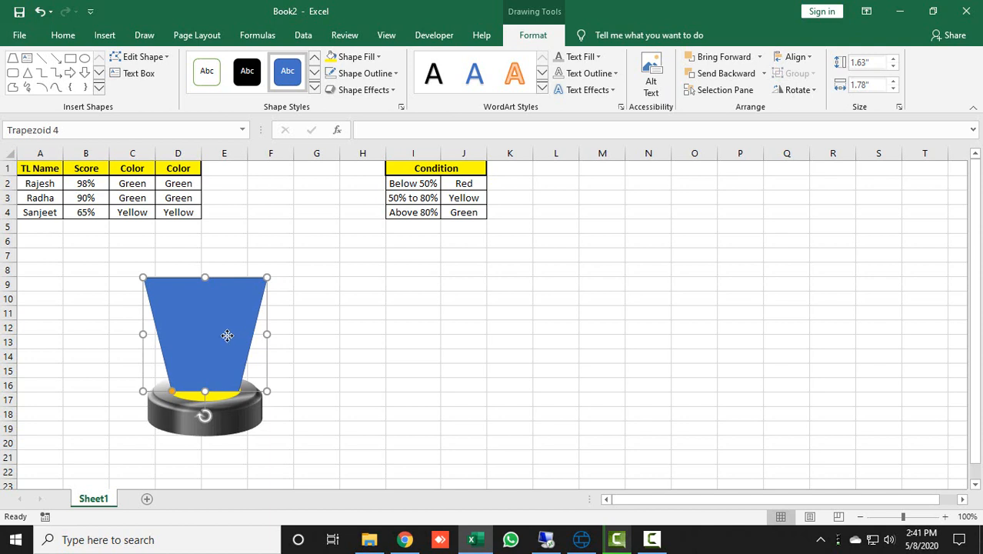
pyautogui.moveTo(227, 335); pyautogui.dragTo(228, 335)
# - Remove the trapezoid's outline and change its fill to a gradient
pyautogui.click(373, 73)
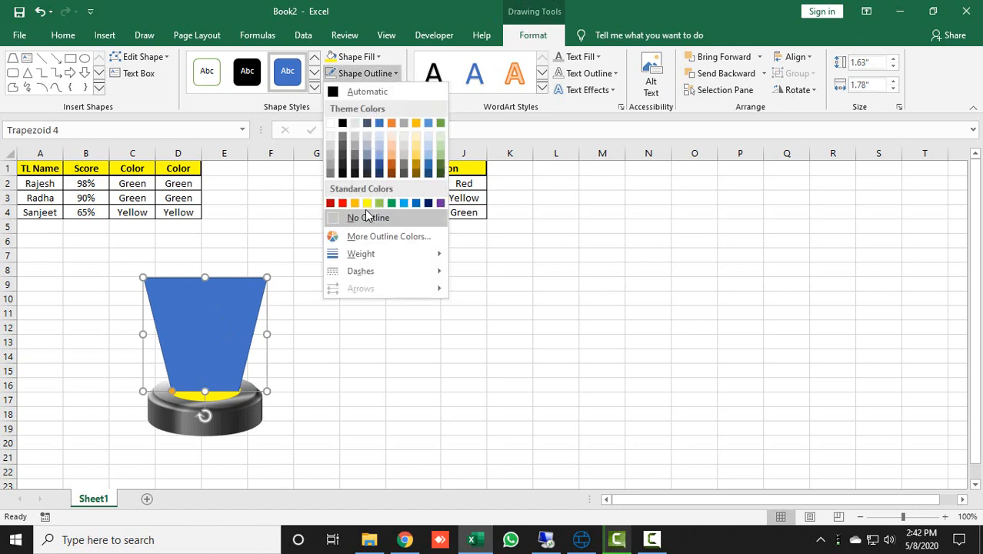
pyautogui.click(367, 217)
pyautogui.rightClick(230, 330)
pyautogui.click(254, 316)
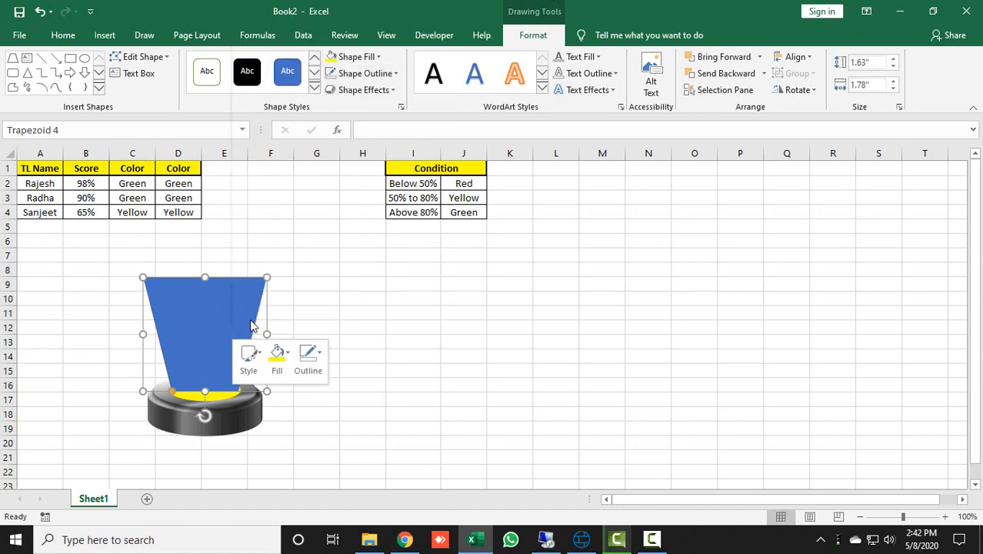
pyautogui.click(815, 300)
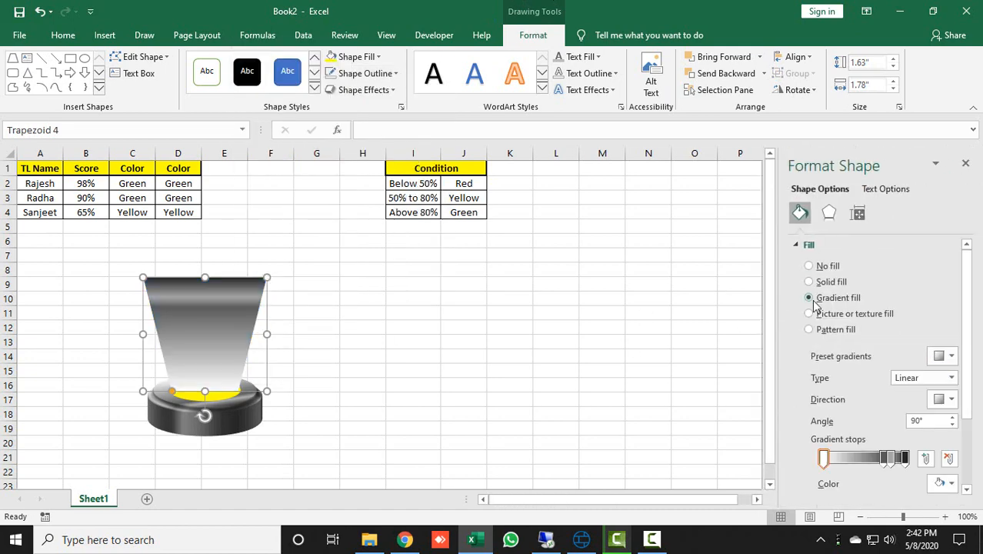
# - Set the trapezoid's first gradient stop to yellow at position 0% with 40% transparency
pyautogui.scroll(-2, 971, 324)
pyautogui.scroll(-1, 971, 323)
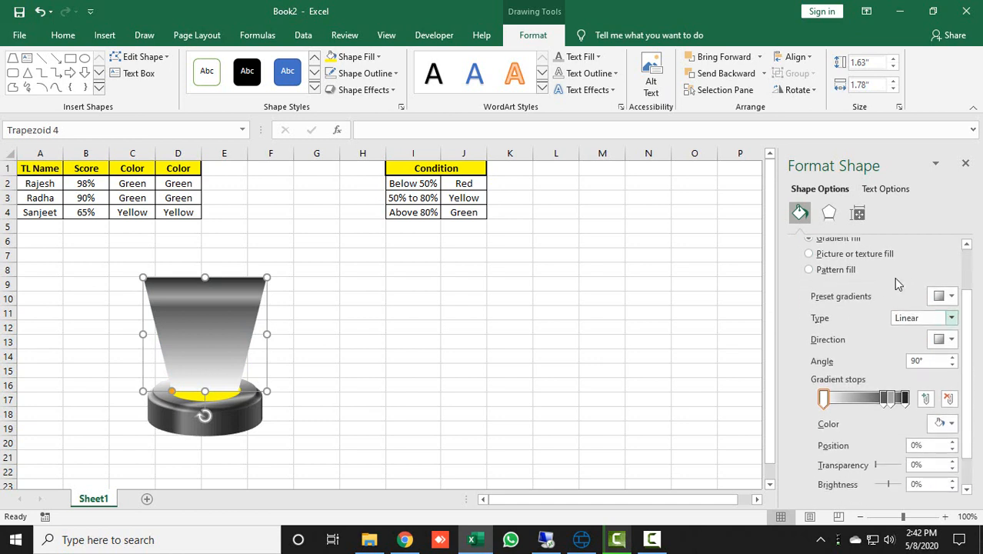
pyautogui.click(824, 397)
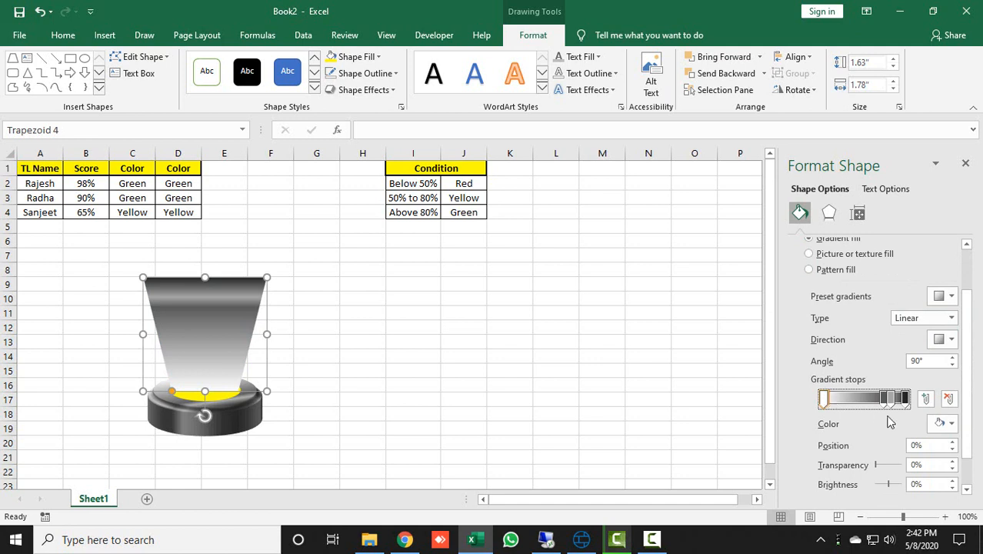
pyautogui.moveTo(941, 446); pyautogui.dragTo(840, 447)
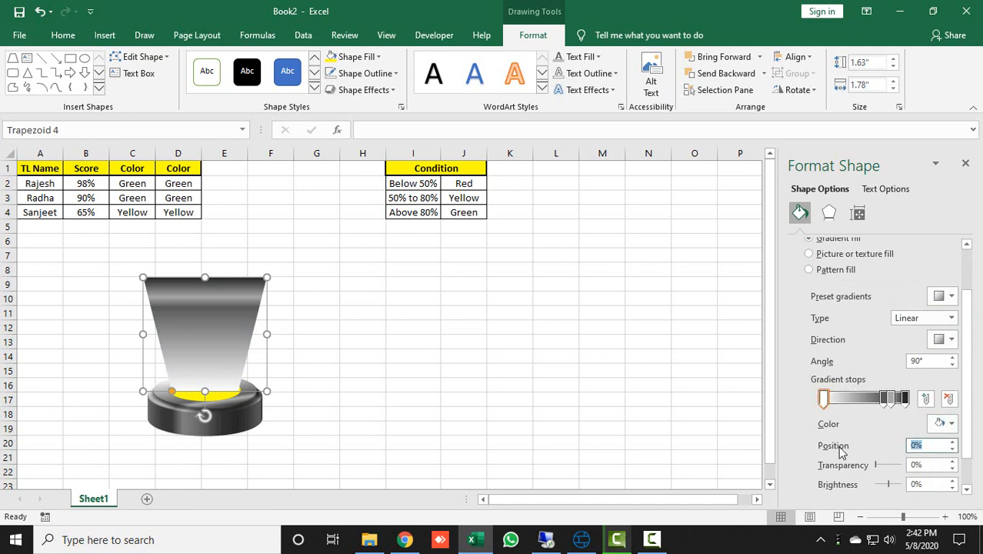
pyautogui.write('0')
pyautogui.moveTo(938, 464); pyautogui.dragTo(860, 469)
pyautogui.write('40')
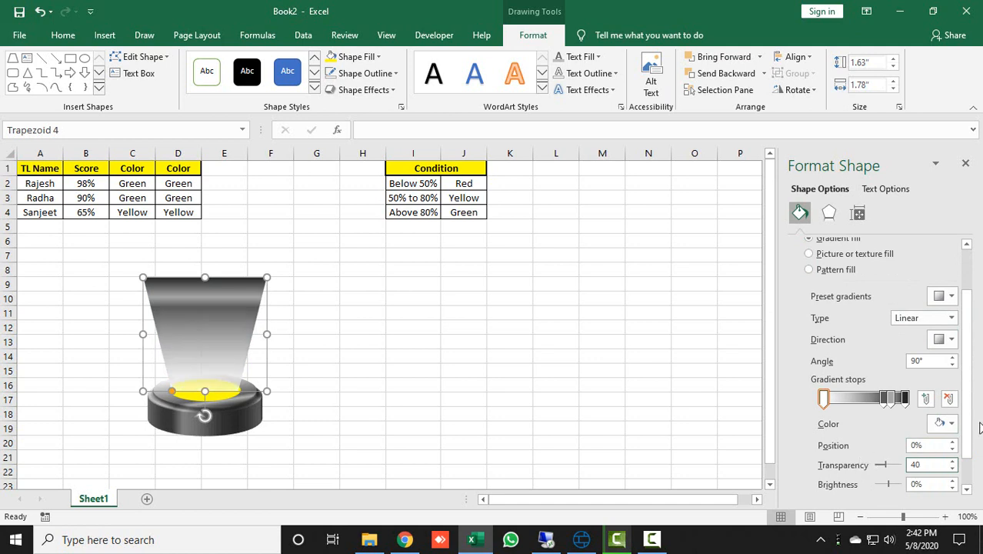
pyautogui.click(951, 424)
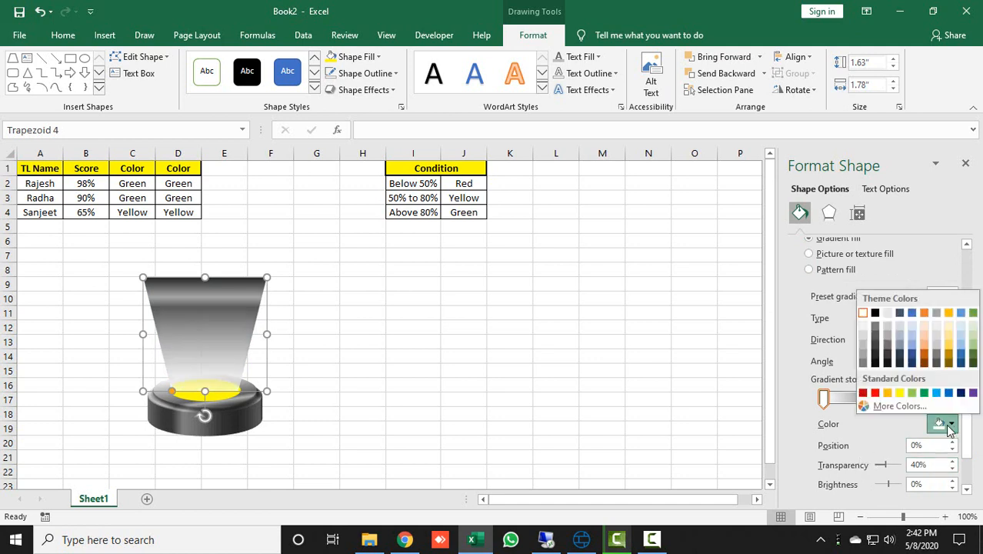
pyautogui.click(902, 395)
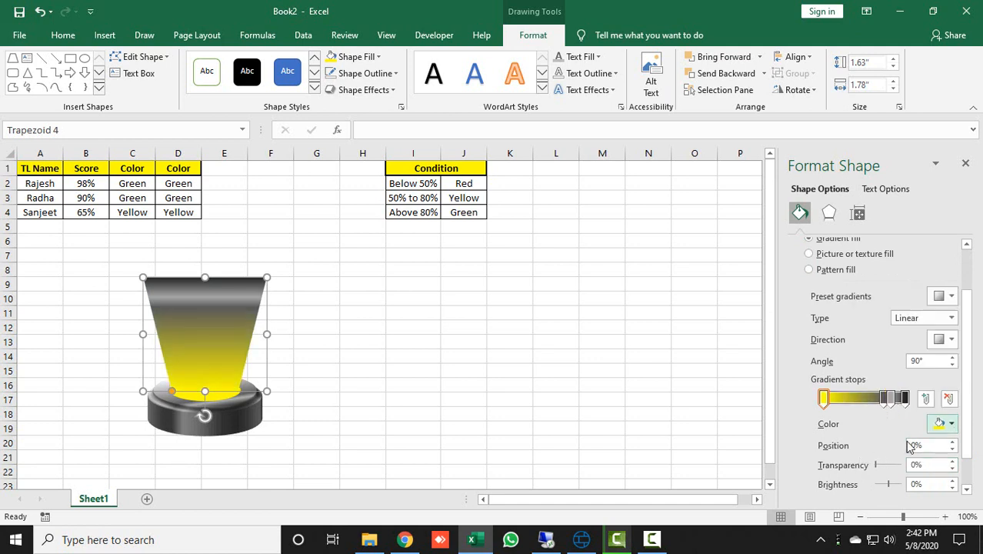
pyautogui.moveTo(928, 462); pyautogui.dragTo(877, 465)
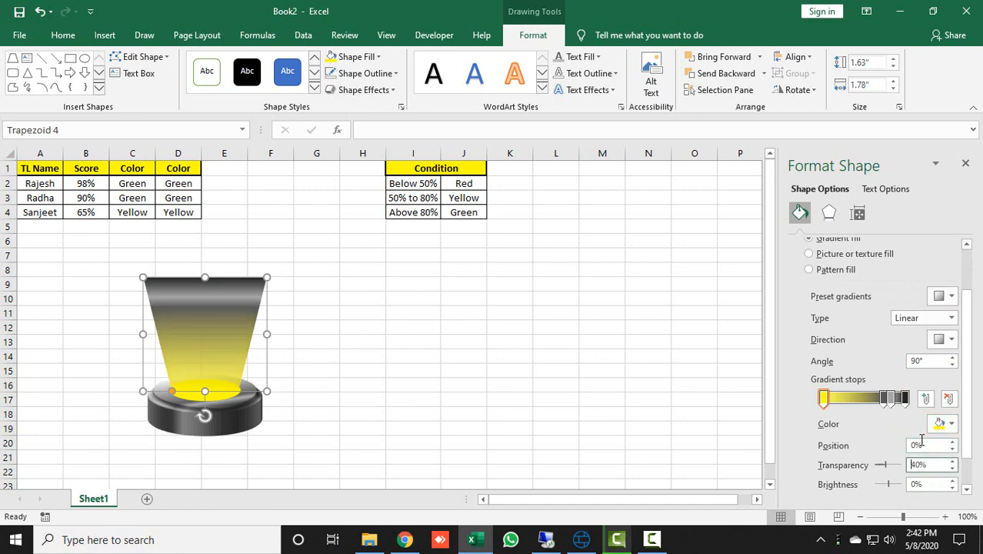
# - Set the trapezoid's second gradient stop to yellow at position 33% with 60% transparency
pyautogui.click(884, 397)
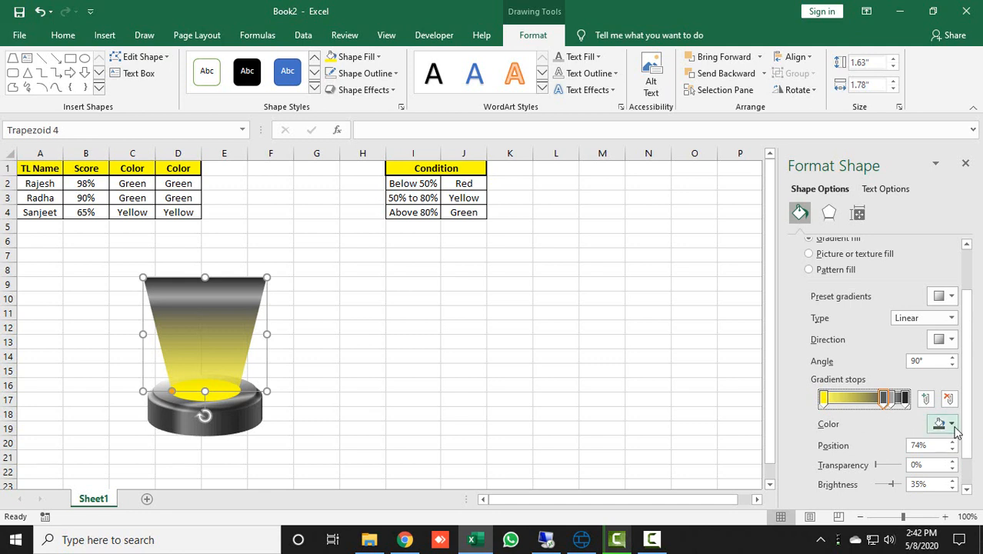
pyautogui.click(952, 424)
pyautogui.click(897, 389)
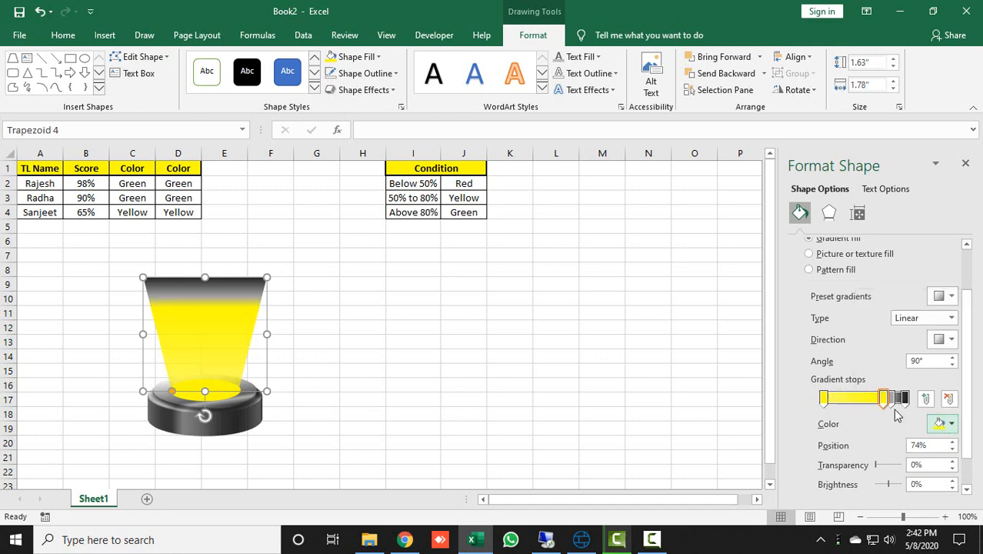
pyautogui.click(929, 442)
pyautogui.write('33')
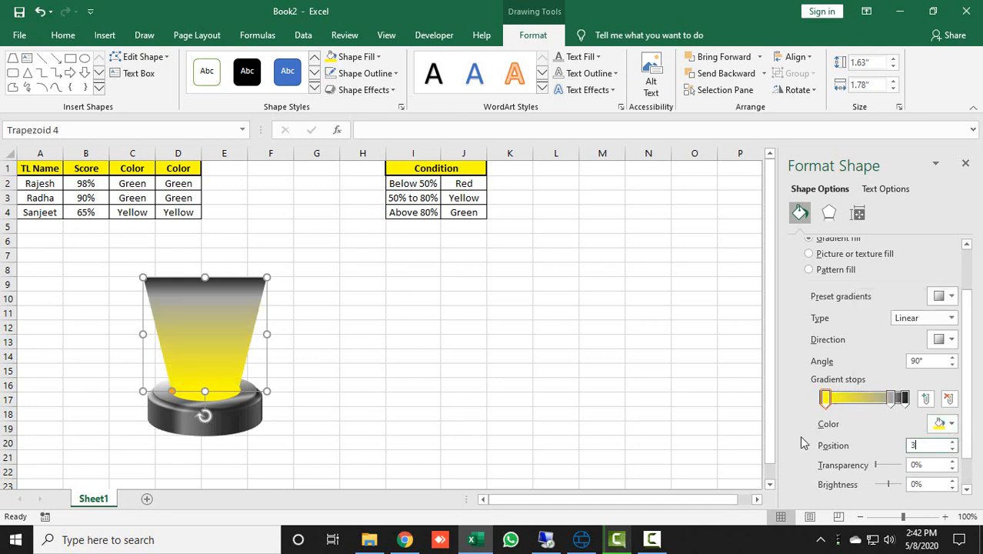
pyautogui.click(929, 465)
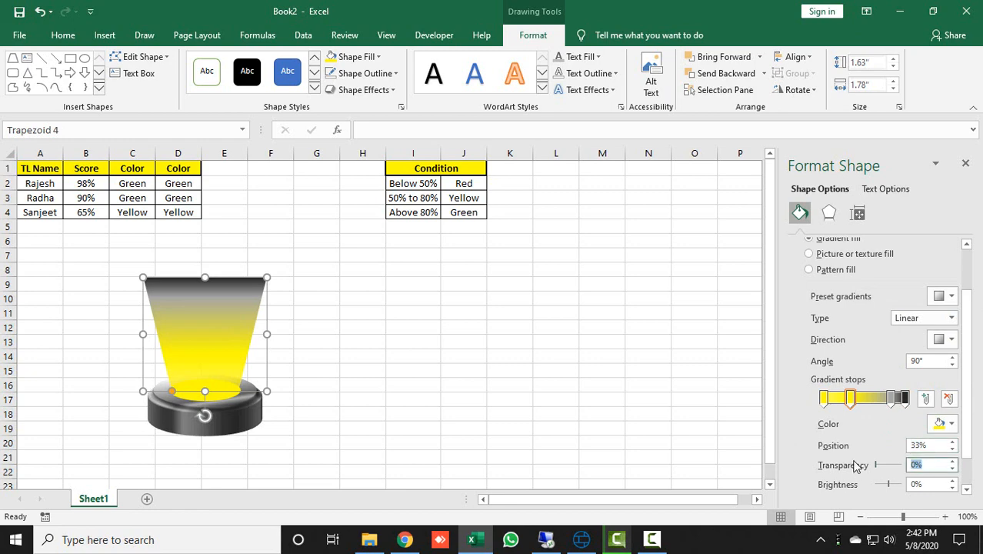
pyautogui.write('60')
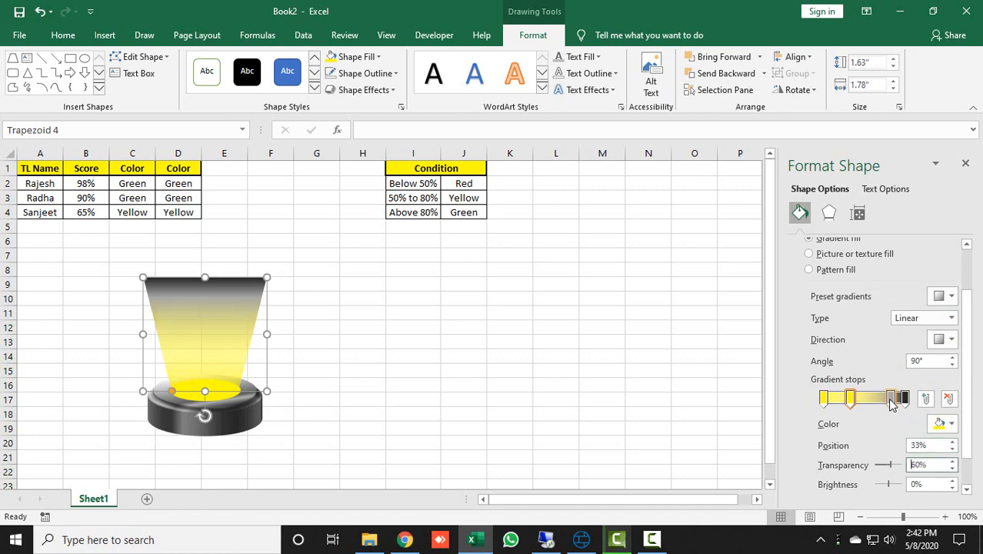
# - Set the trapezoid's third gradient stop to yellow at position 66% with 80% transparency
pyautogui.click(891, 398)
pyautogui.click(945, 423)
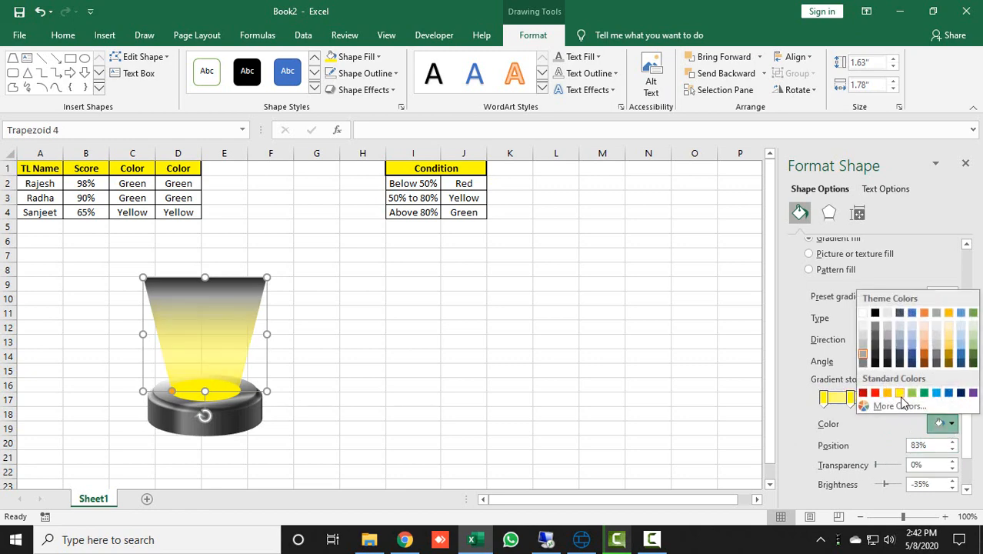
pyautogui.click(899, 393)
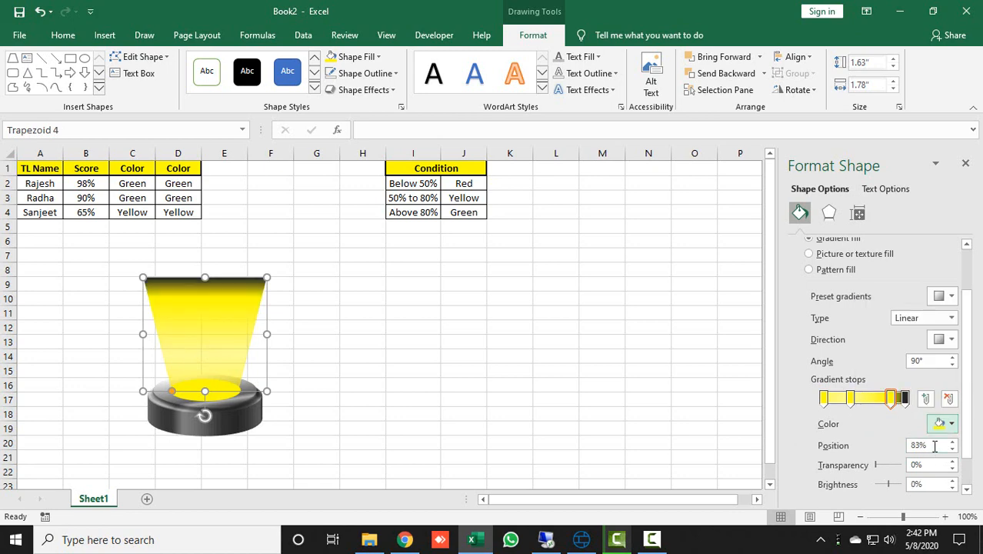
pyautogui.moveTo(935, 446); pyautogui.dragTo(807, 450)
pyautogui.write('66')
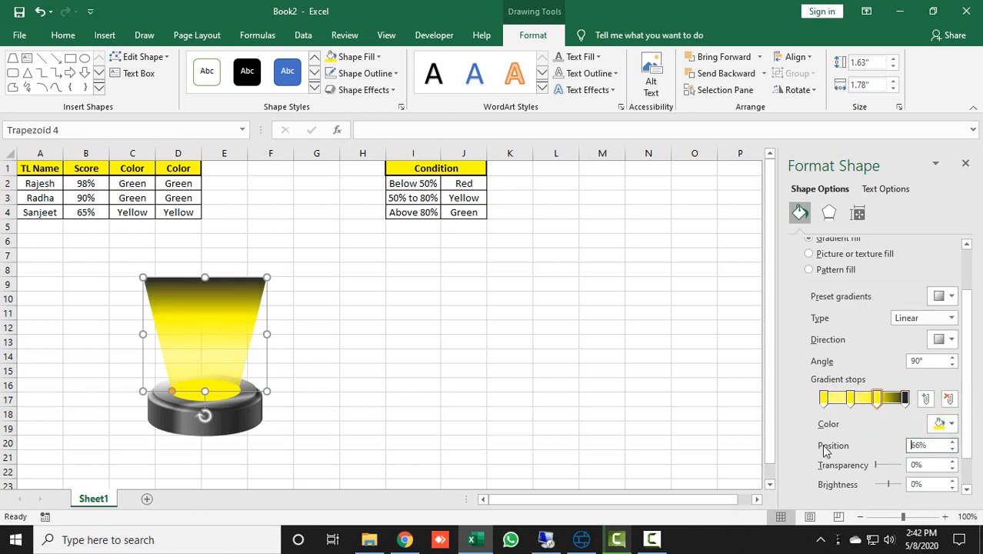
pyautogui.moveTo(922, 465); pyautogui.dragTo(865, 464)
pyautogui.write('80')
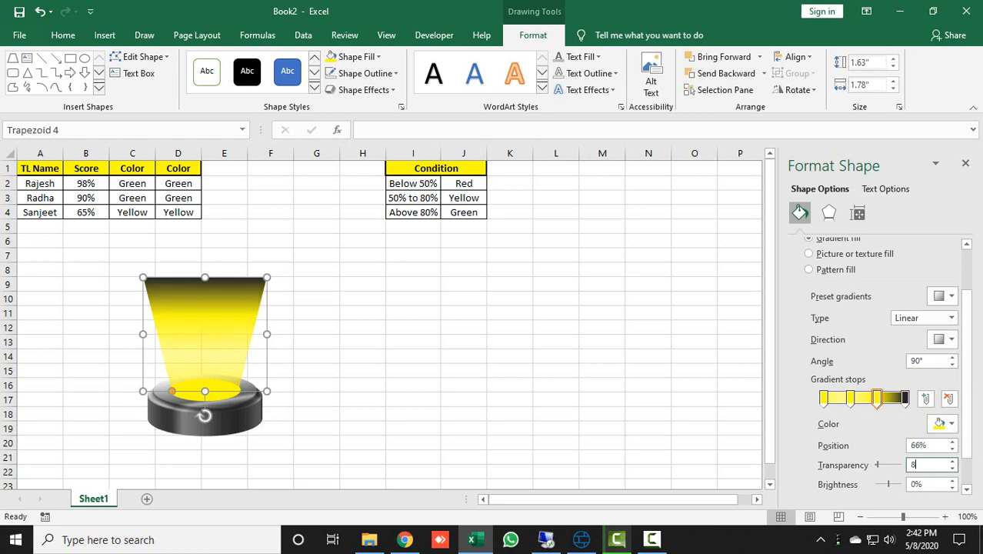
# - Set the trapezoid's last gradient stop, at position 100%, to yellow with 100% transparency
pyautogui.click(905, 398)
pyautogui.click(940, 423)
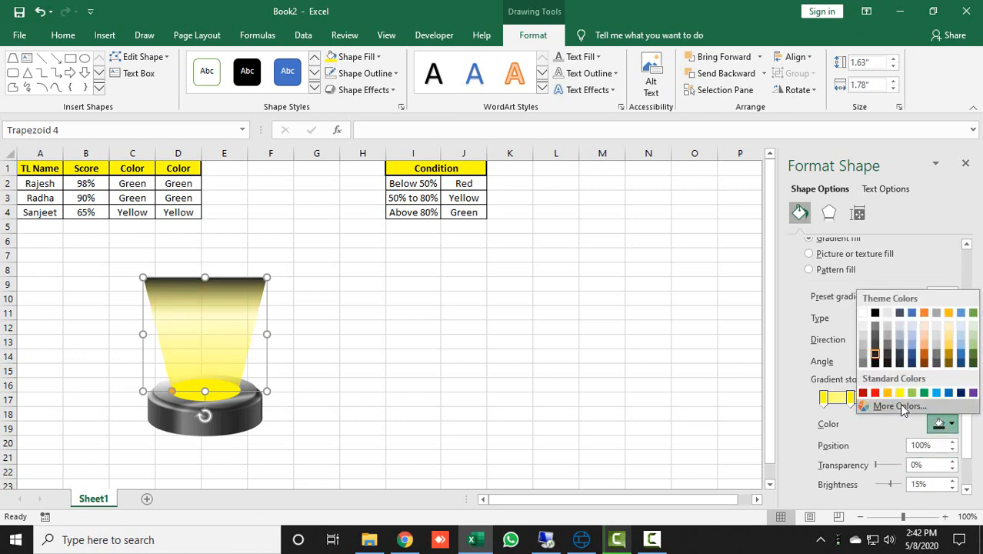
pyautogui.click(901, 389)
pyautogui.click(926, 466)
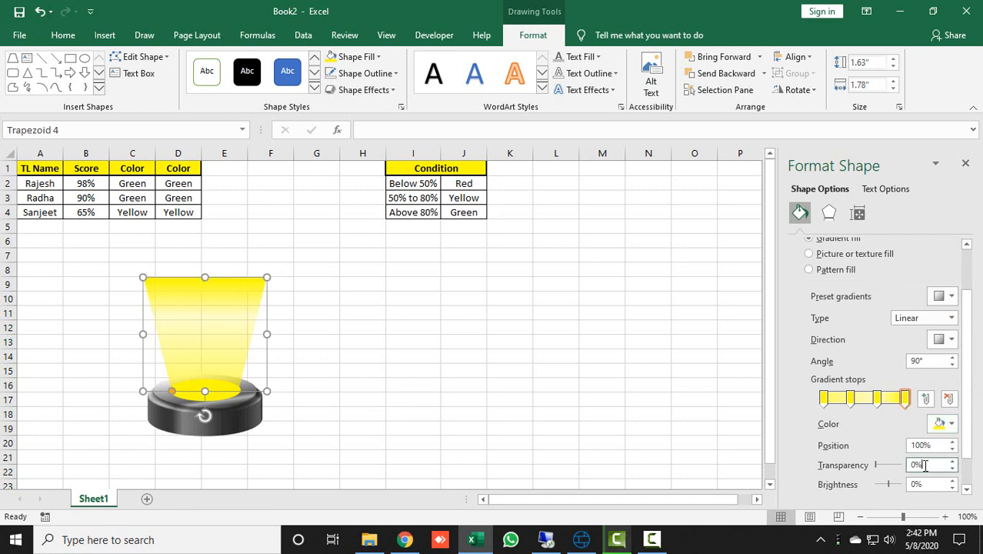
pyautogui.write('100')
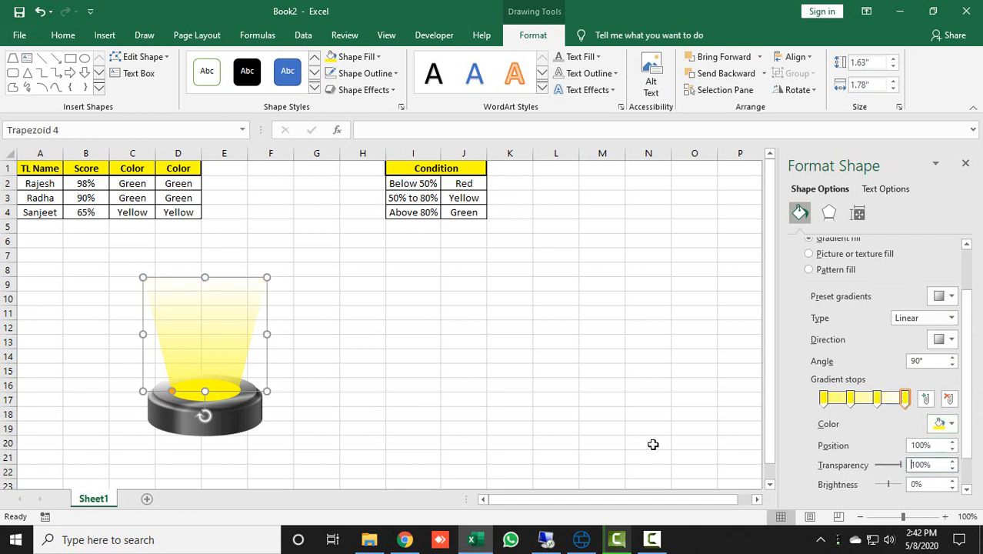
pyautogui.click(377, 368)
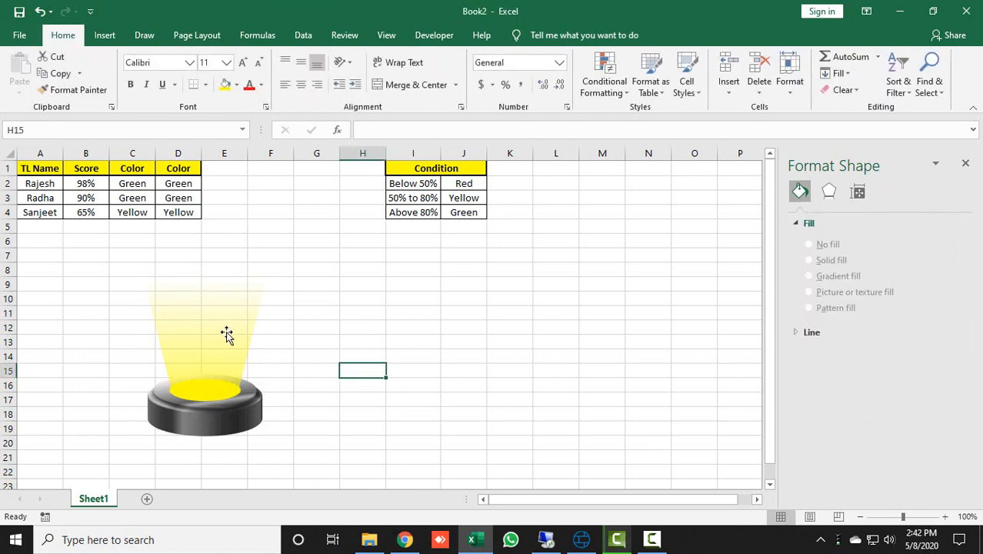
pyautogui.click(225, 380)
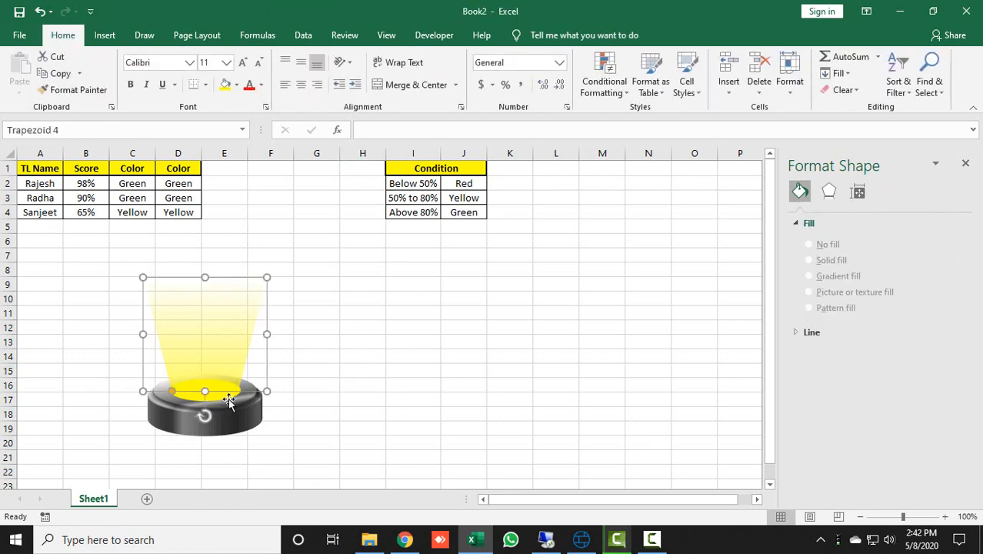
# - Group the yellow light beam with the podium shapes beneath it into a single object
pyautogui.keyDown('ctrl'); pyautogui.click(228, 419); pyautogui.keyUp('ctrl')
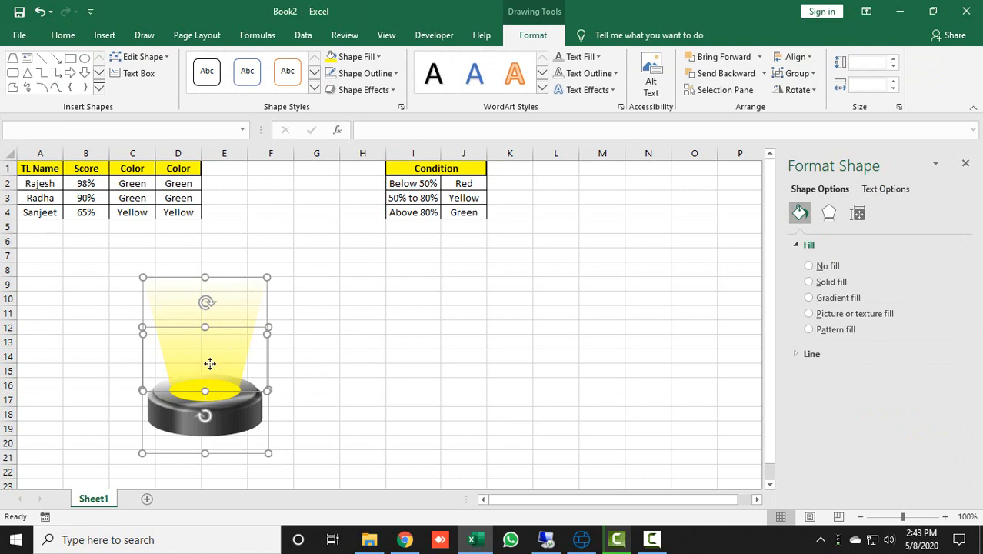
pyautogui.rightClick(210, 363)
pyautogui.moveTo(235, 228)
pyautogui.click(347, 230)
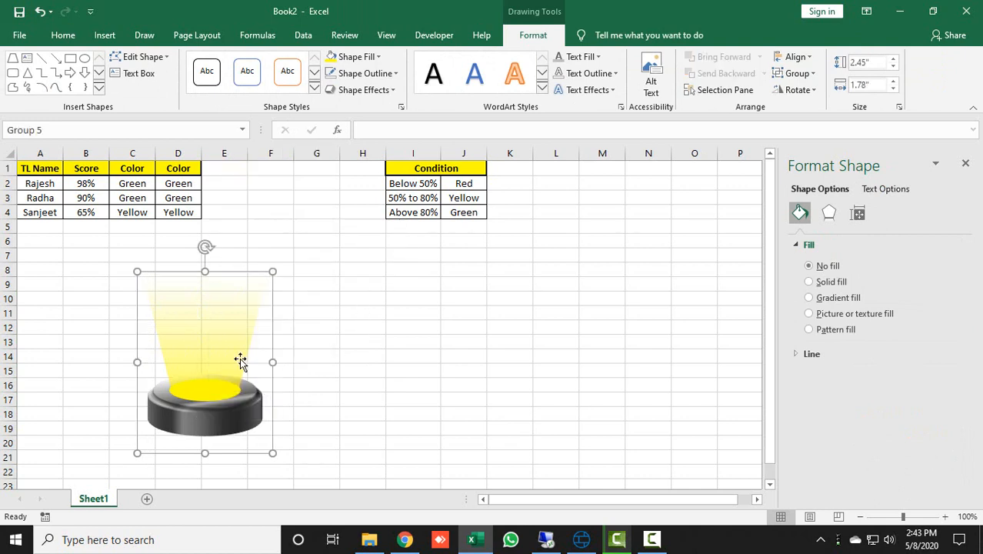
# - Make two duplicates of the grouped podium and arrange all three in a spaced row below the tables
pyautogui.moveTo(240, 360); pyautogui.dragTo(344, 321)
pyautogui.hotkey('ctrl', 'd')
pyautogui.hotkey('ctrl', 'd')
pyautogui.moveTo(459, 298); pyautogui.dragTo(574, 300)
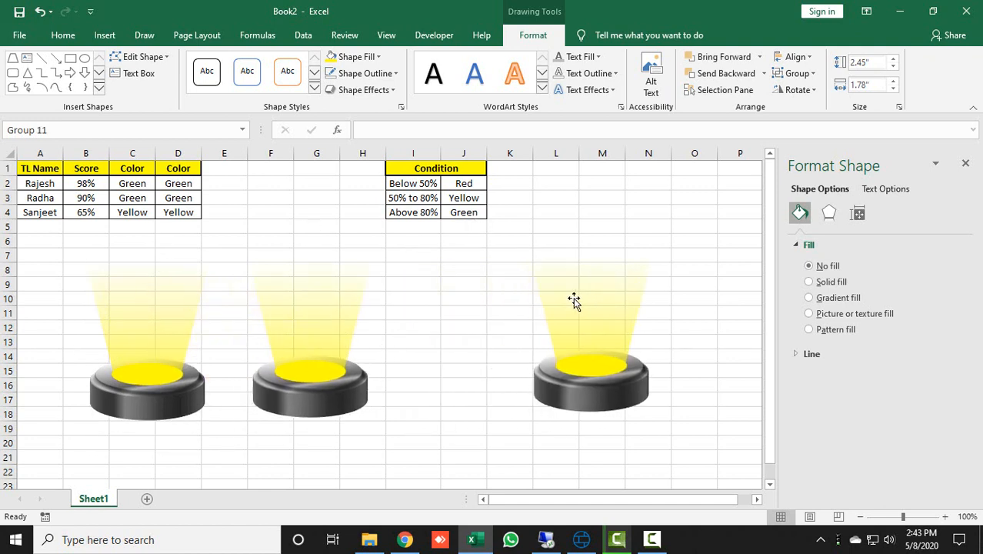
pyautogui.moveTo(325, 325); pyautogui.dragTo(348, 325)
pyautogui.moveTo(158, 329); pyautogui.dragTo(165, 334)
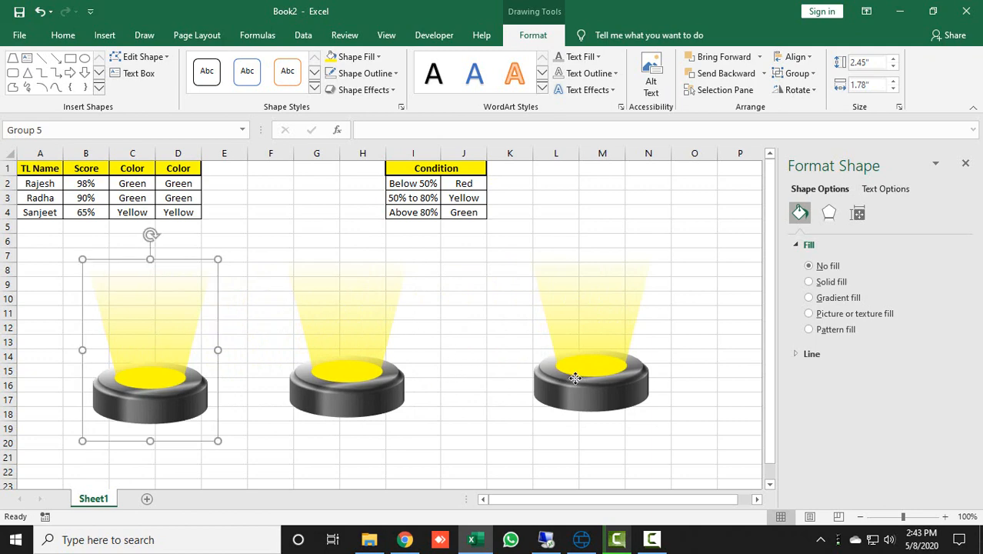
pyautogui.moveTo(575, 378); pyautogui.dragTo(556, 385)
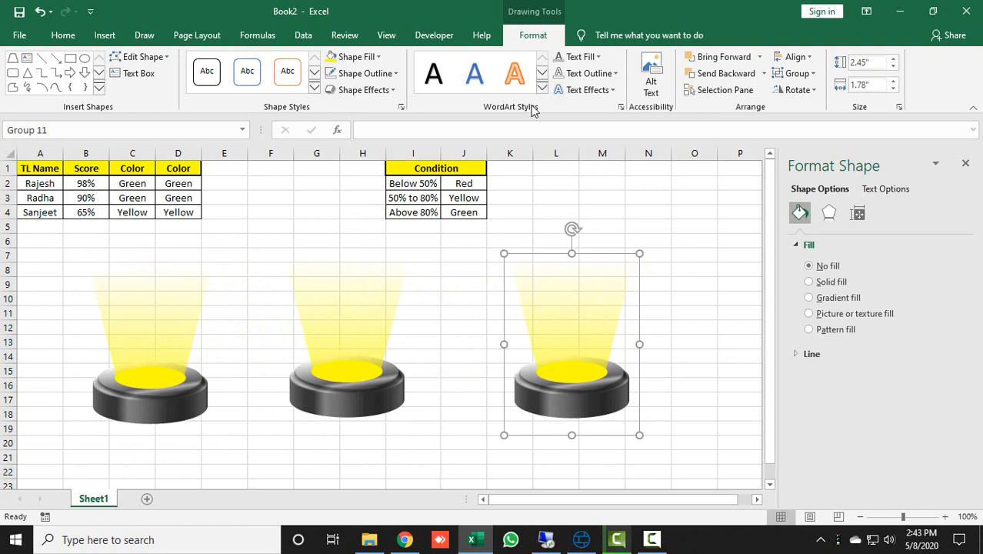
# - Change the solid fill of the leftmost podium's oval to standard red
pyautogui.click(155, 383)
pyautogui.click(155, 382)
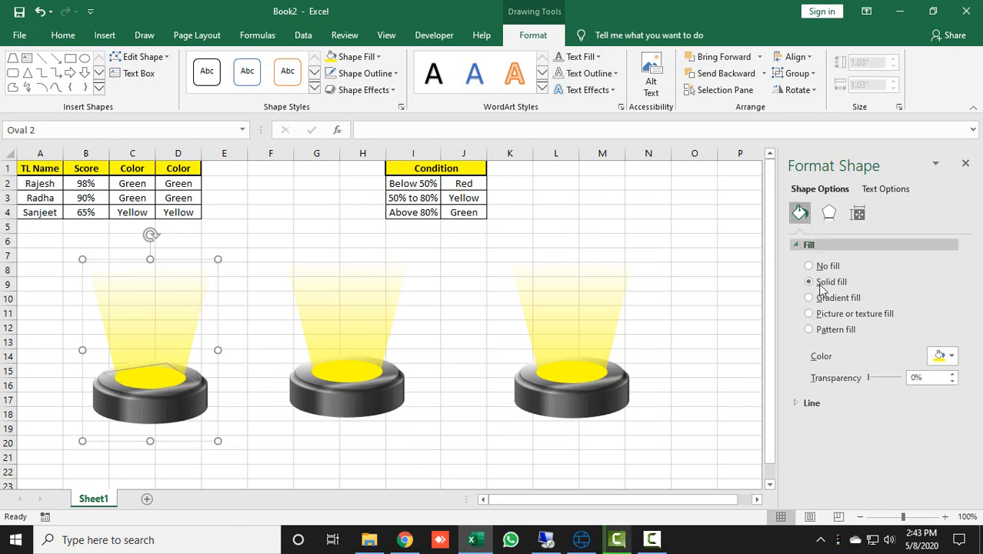
pyautogui.click(946, 358)
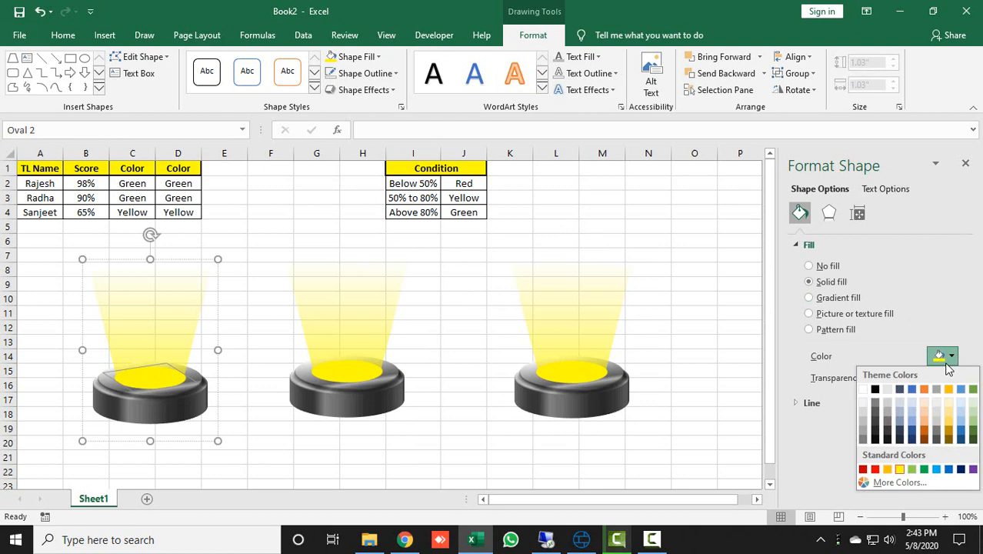
pyautogui.click(876, 470)
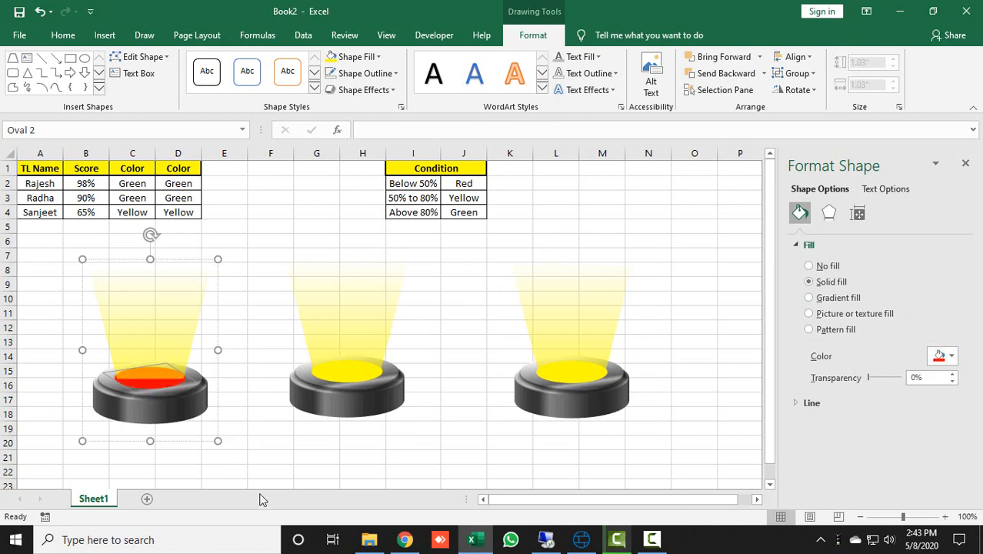
# - Recolor the first and second gradient stops of the leftmost podium's beam to red
pyautogui.click(150, 286)
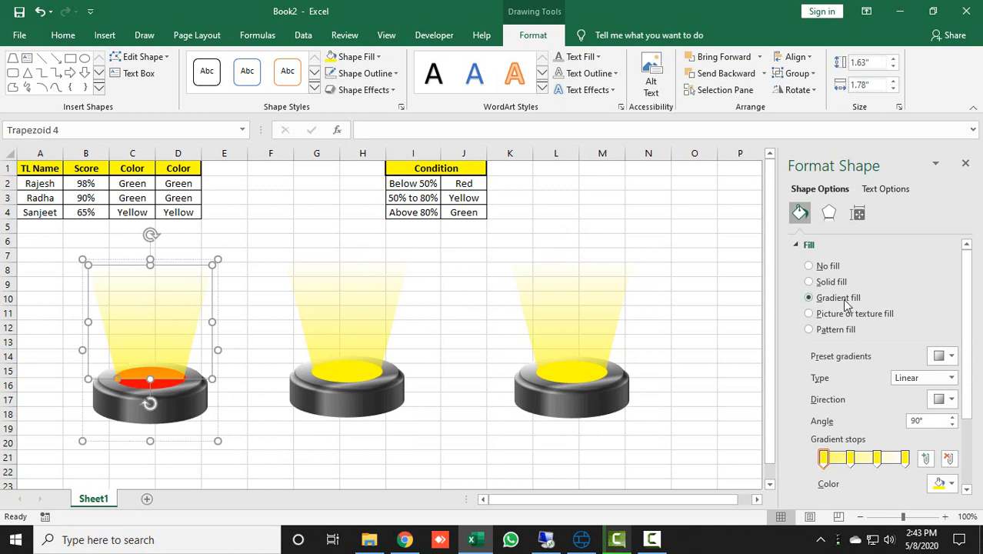
pyautogui.moveTo(975, 308); pyautogui.dragTo(973, 348)
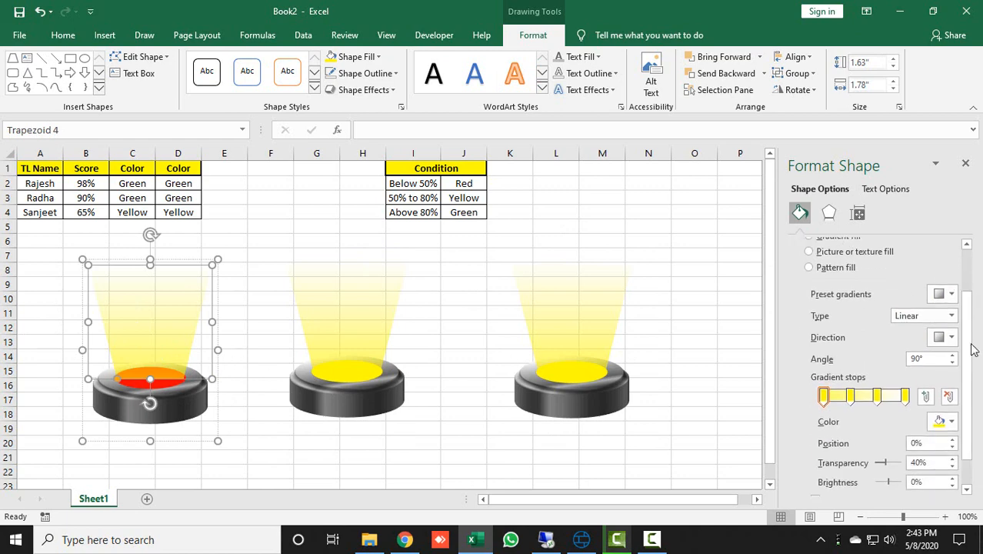
pyautogui.click(946, 421)
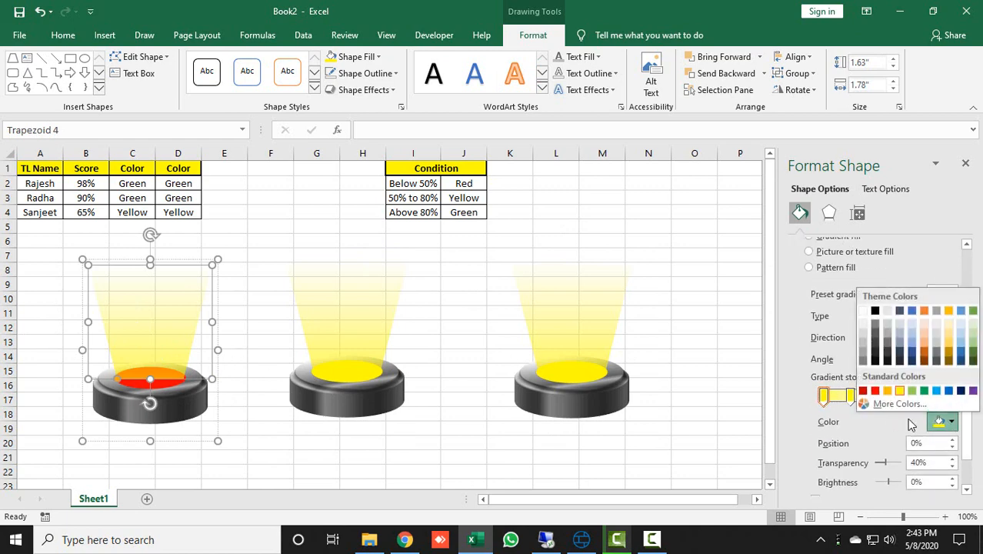
pyautogui.click(877, 392)
pyautogui.click(851, 395)
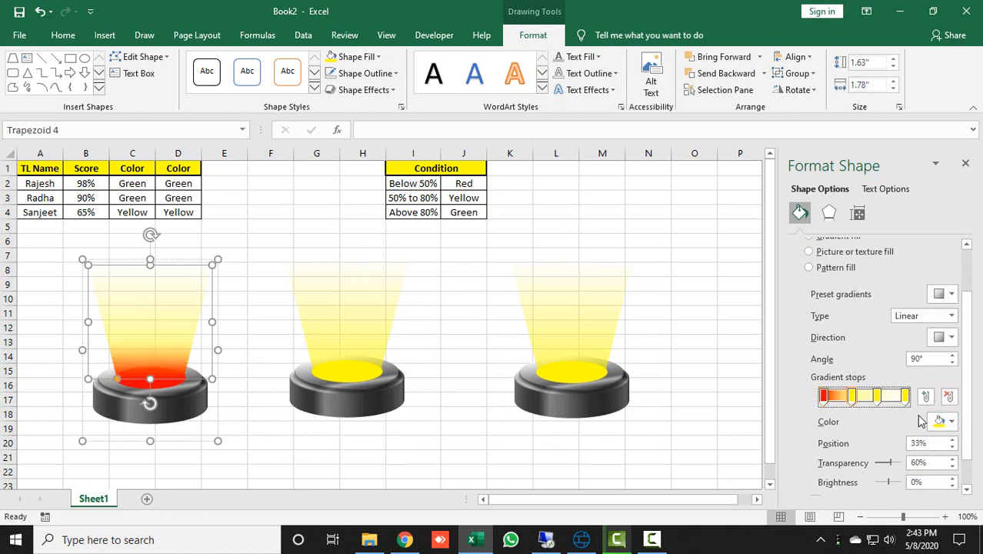
pyautogui.click(947, 421)
pyautogui.click(875, 391)
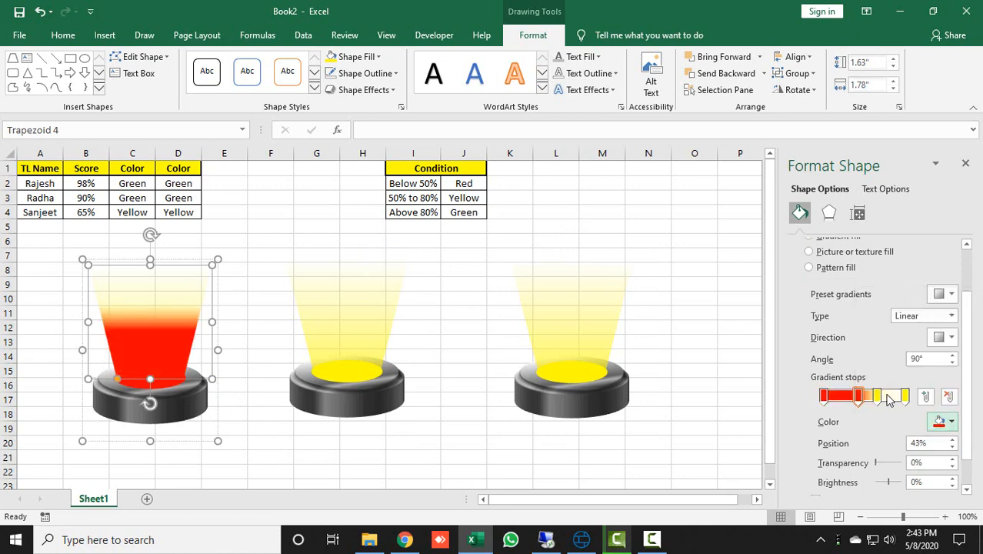
# - Recolor the third and last gradient stops of the leftmost podium's beam to red
pyautogui.click(877, 396)
pyautogui.click(941, 422)
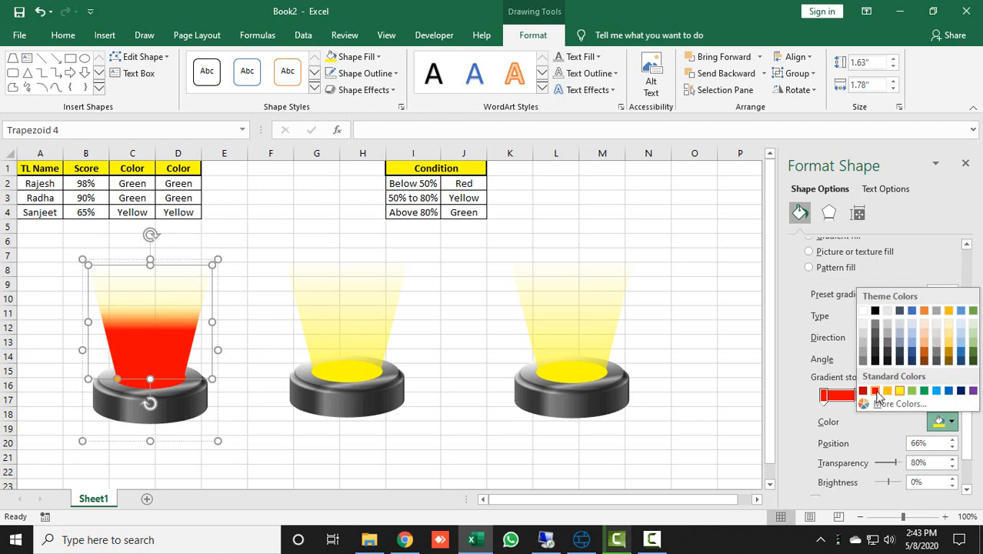
pyautogui.click(821, 387)
pyautogui.click(904, 396)
pyautogui.click(947, 421)
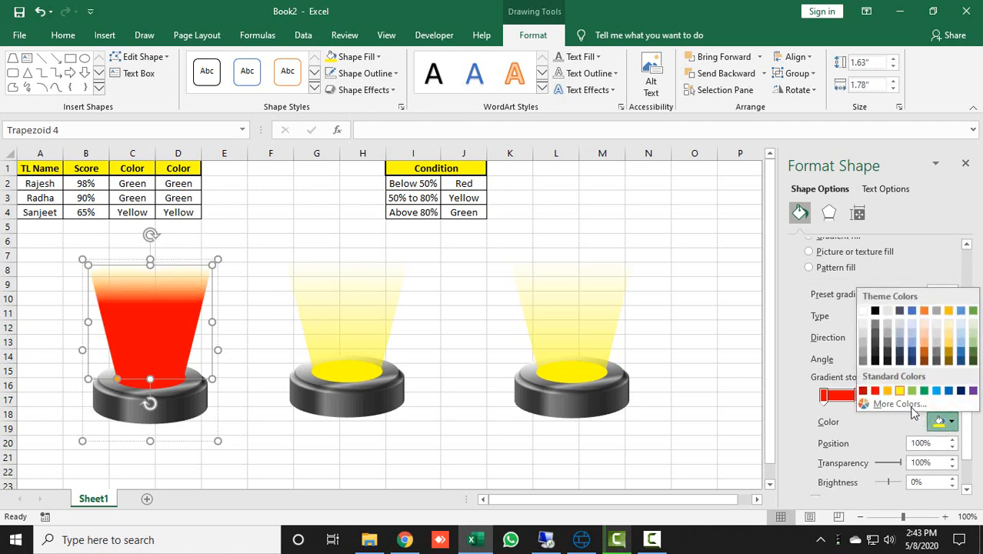
pyautogui.click(884, 399)
pyautogui.click(944, 421)
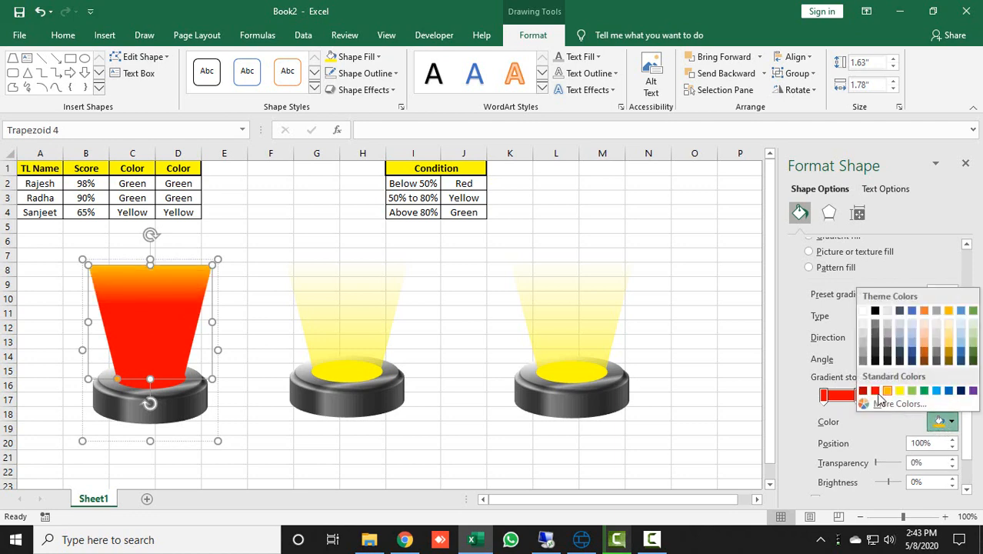
pyautogui.click(876, 391)
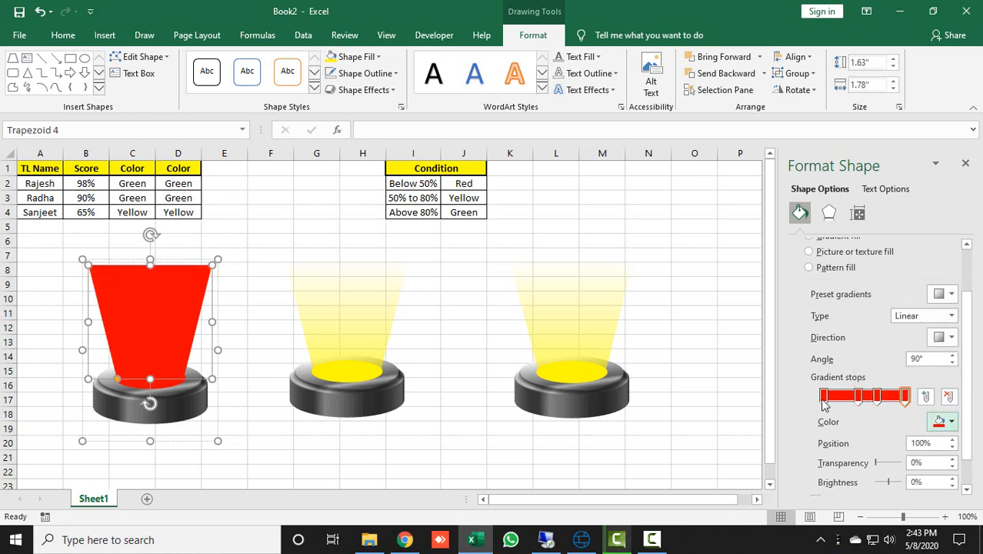
# - Set the red beam's first gradient stop to 40% transparency and its second stop to position 33% with 60% transparency
pyautogui.click(823, 395)
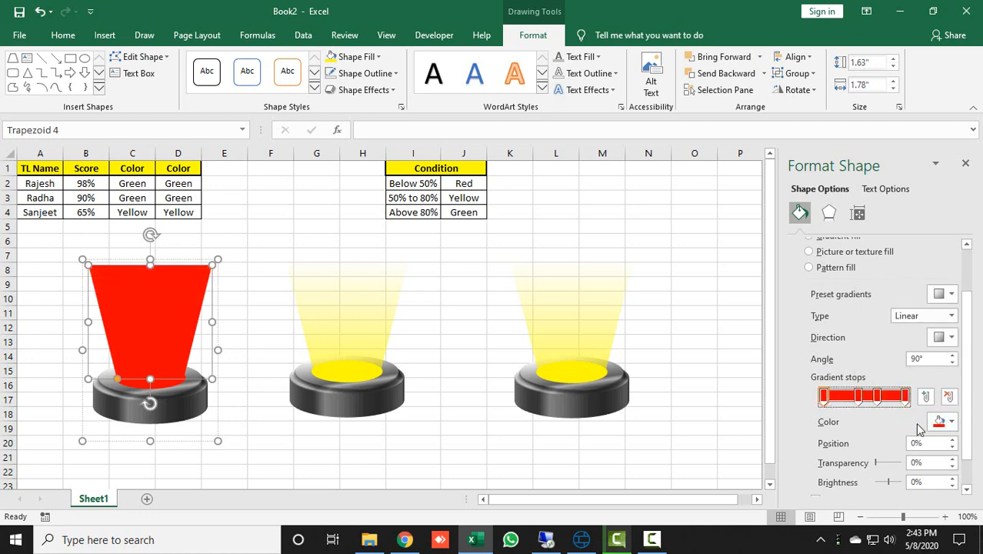
pyautogui.click(931, 464)
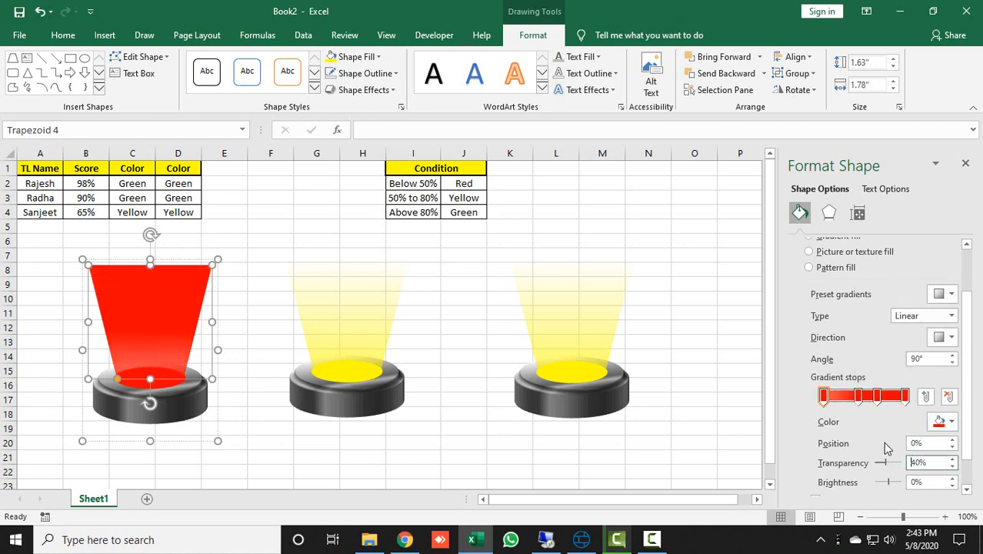
pyautogui.click(860, 395)
pyautogui.click(926, 442)
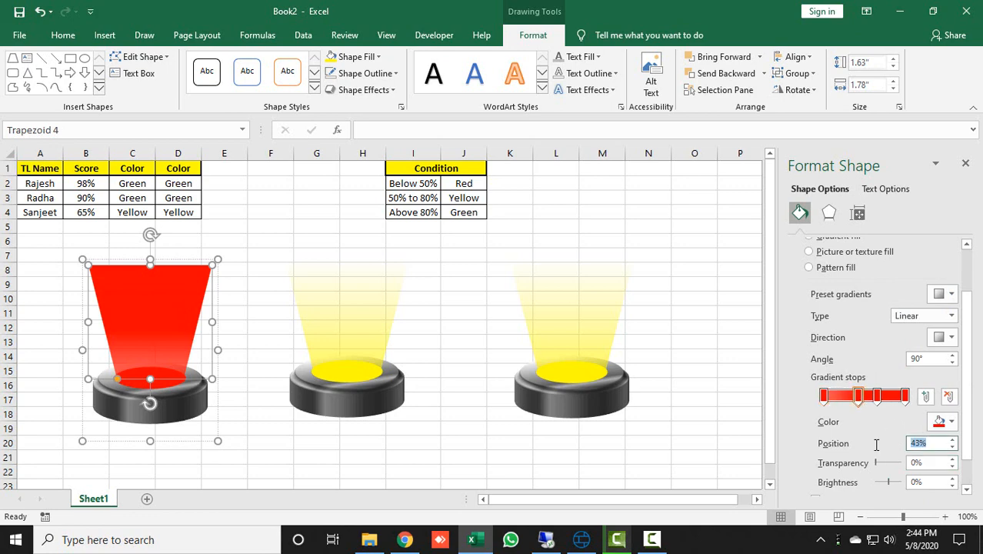
pyautogui.write('33')
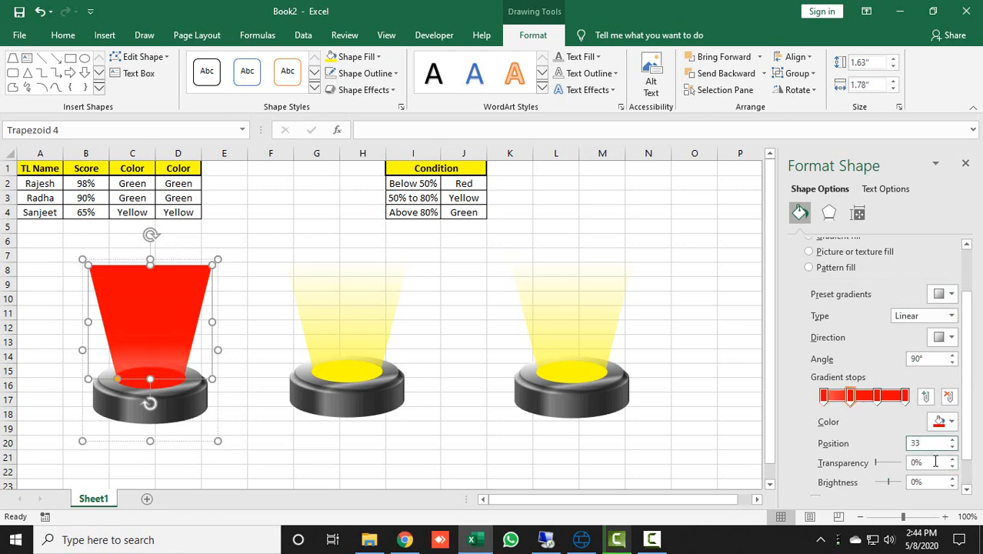
pyautogui.moveTo(883, 462); pyautogui.dragTo(890, 463)
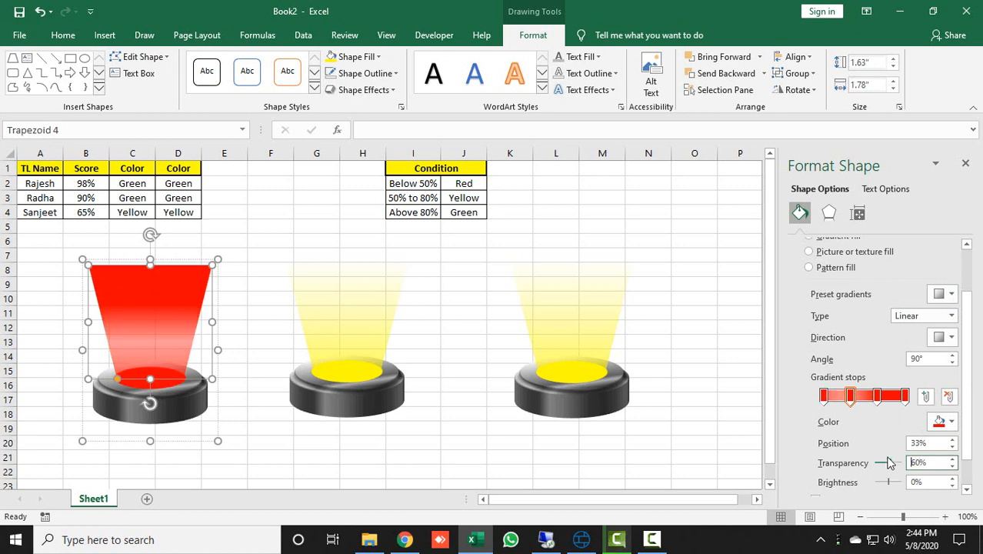
# - Set the red beam's third gradient stop to 80% transparency and its last stop to 100% transparency
pyautogui.click(877, 399)
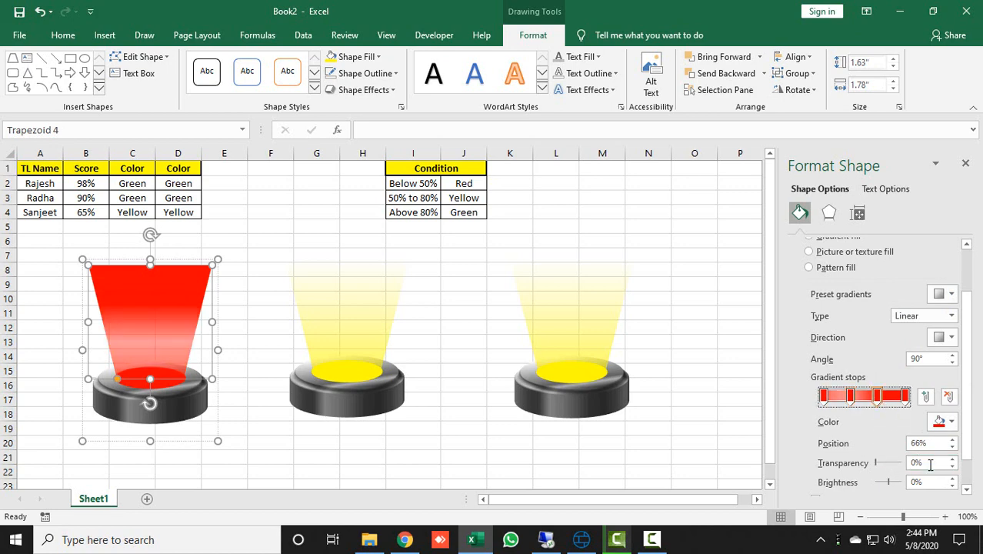
pyautogui.click(930, 464)
pyautogui.write('80')
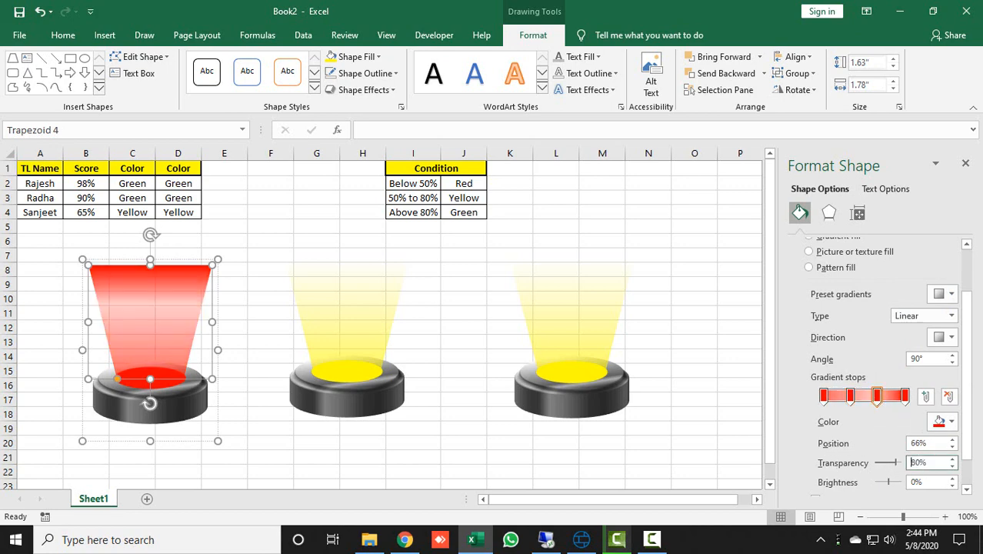
pyautogui.click(905, 397)
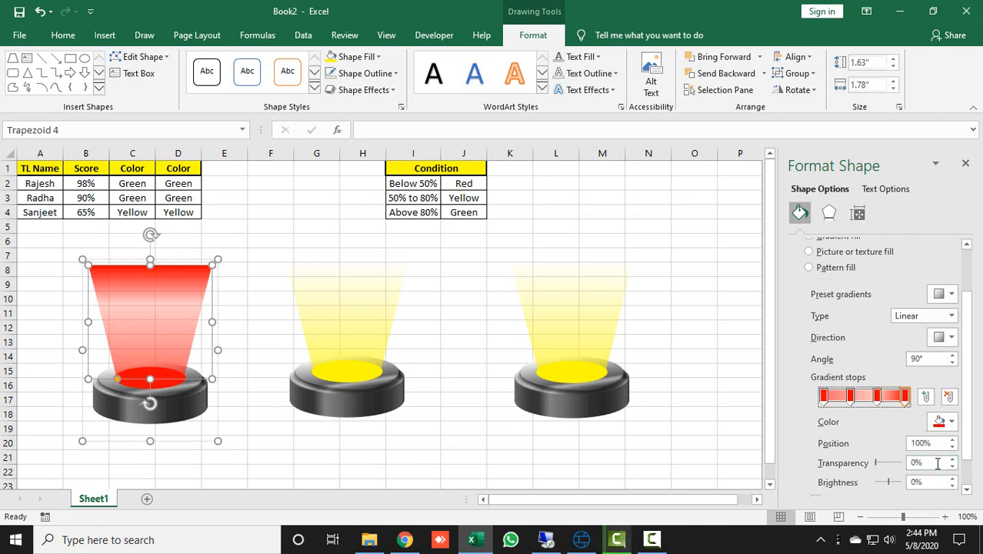
pyautogui.click(937, 463)
pyautogui.write('100')
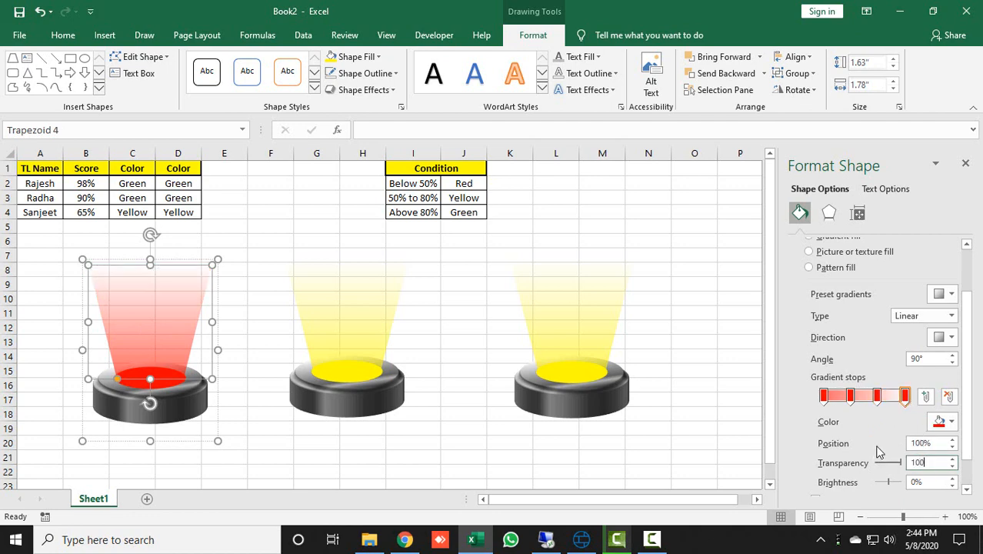
pyautogui.click(354, 442)
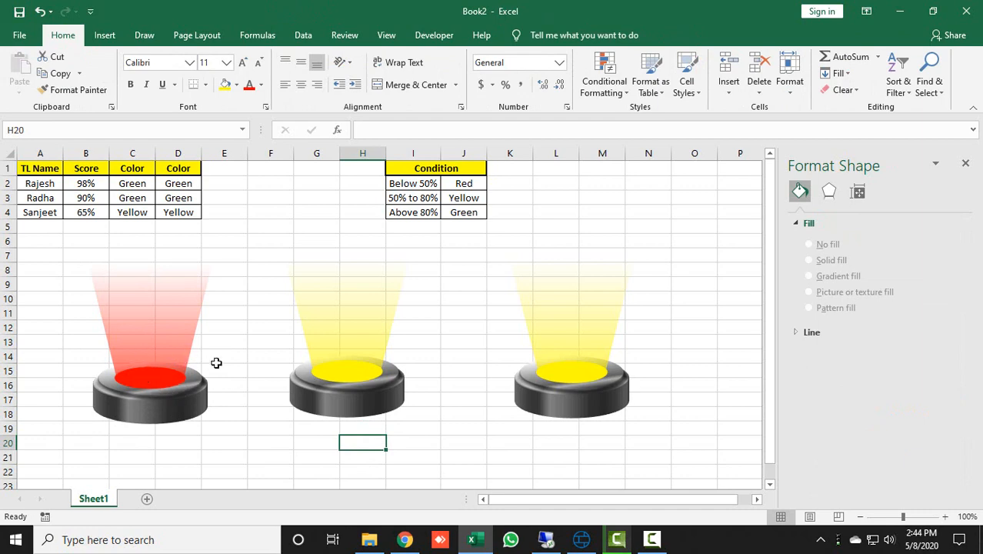
# - Fill the rightmost podium's oval with a darker blue theme color
pyautogui.click(605, 443)
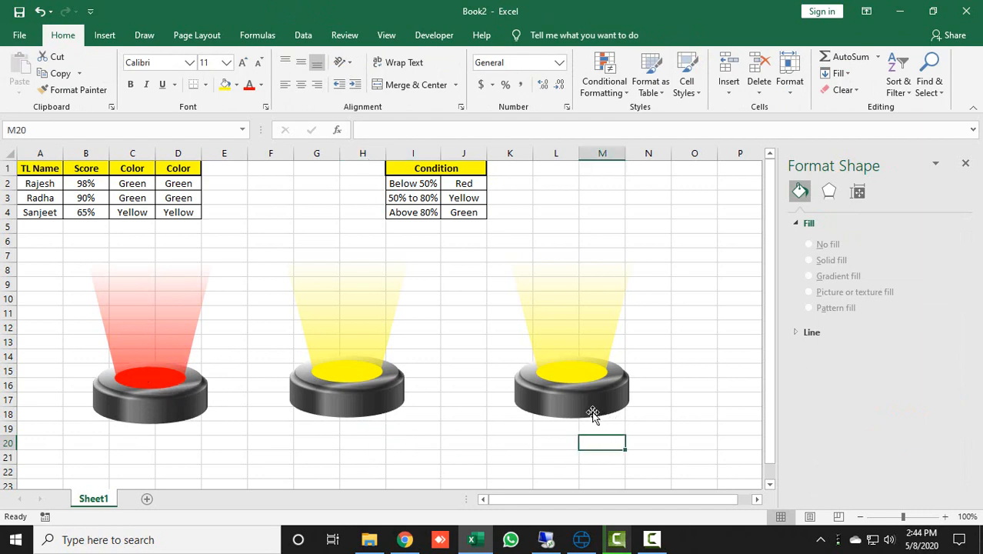
pyautogui.doubleClick(586, 376)
pyautogui.click(640, 457)
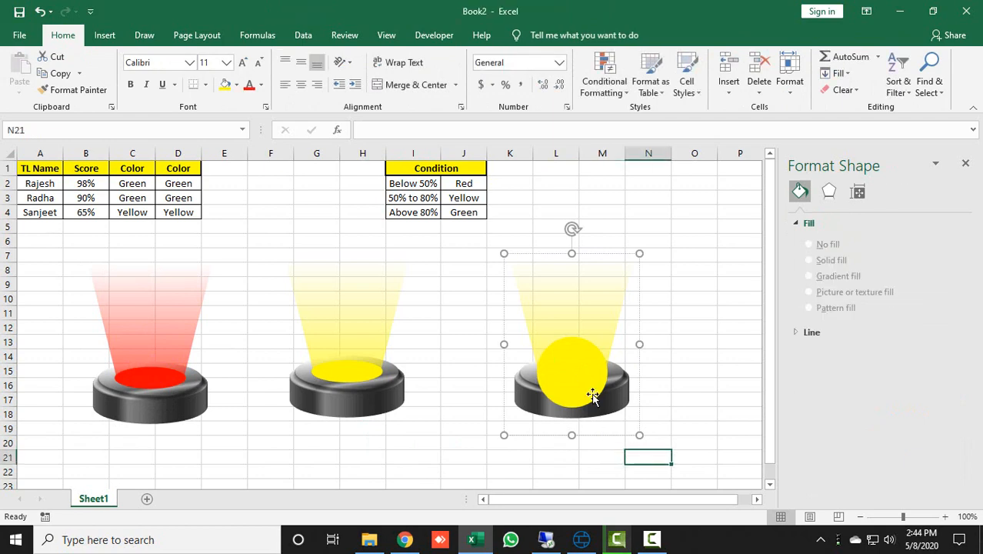
pyautogui.click(585, 377)
pyautogui.click(583, 376)
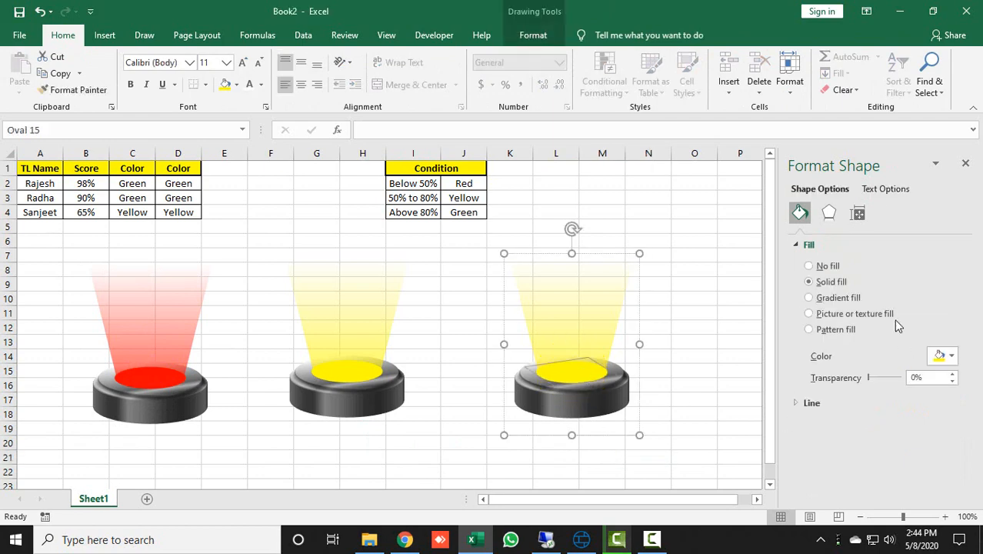
pyautogui.click(945, 356)
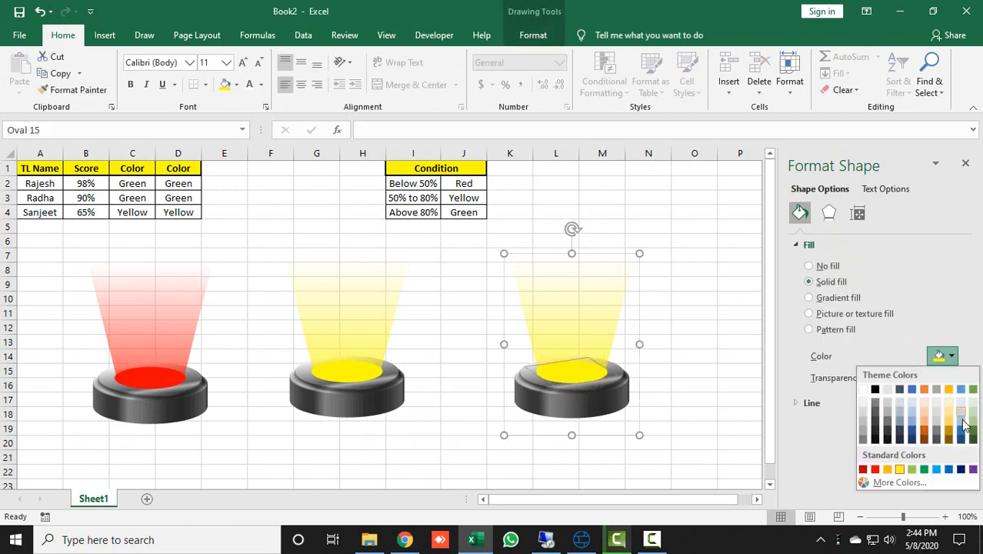
pyautogui.click(974, 434)
pyautogui.click(745, 426)
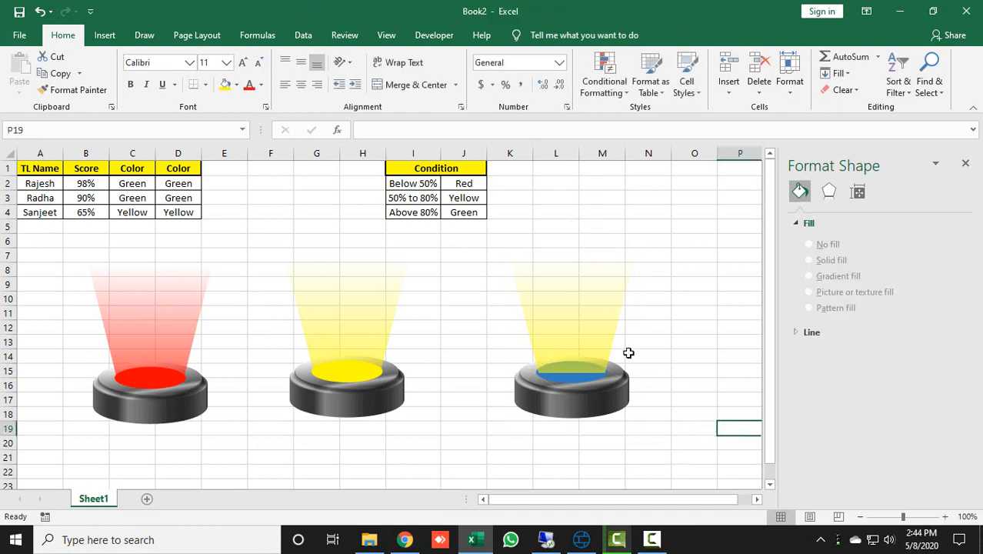
# - Change the fill of the rightmost podium's oval to a darker green theme color
pyautogui.click(591, 373)
pyautogui.click(575, 377)
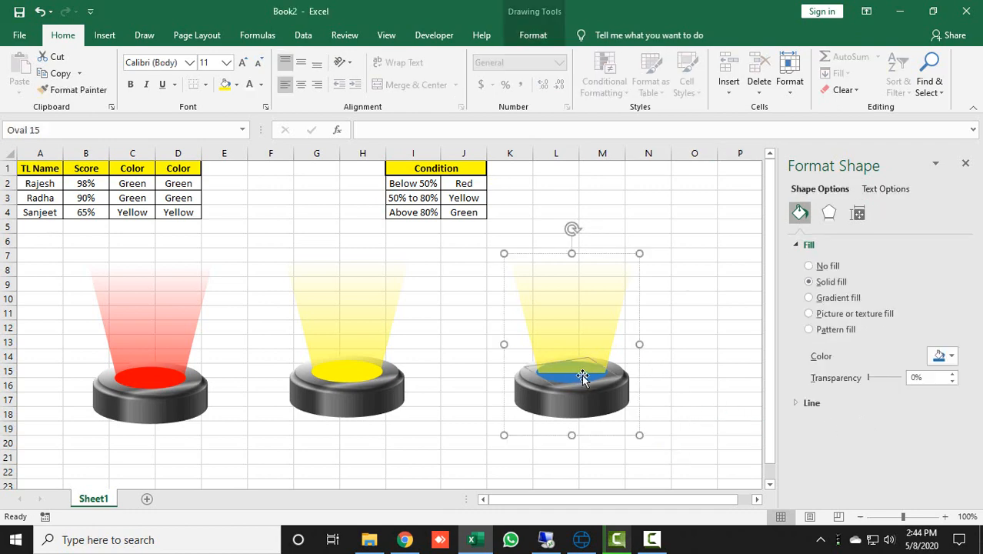
pyautogui.click(947, 356)
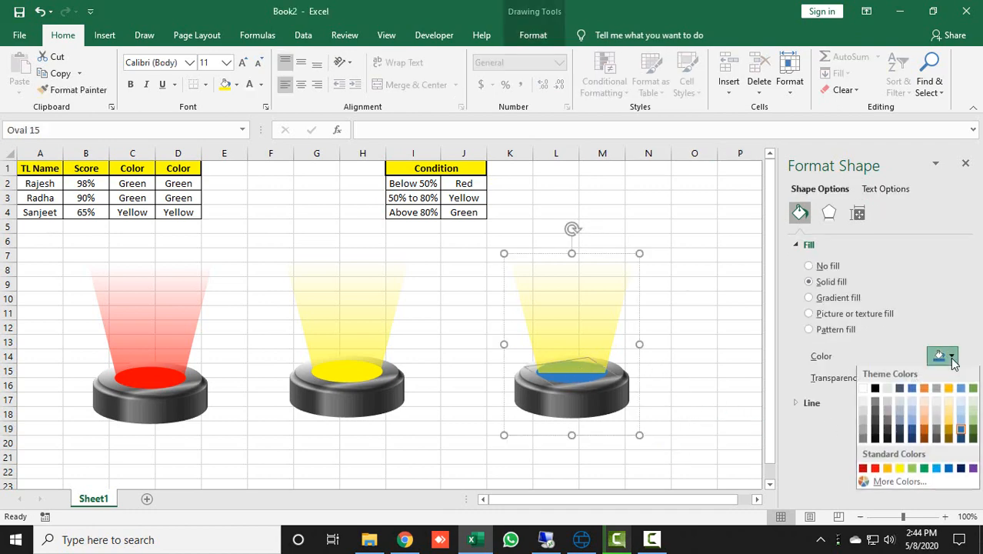
pyautogui.click(973, 434)
pyautogui.moveTo(689, 471); pyautogui.dragTo(687, 461)
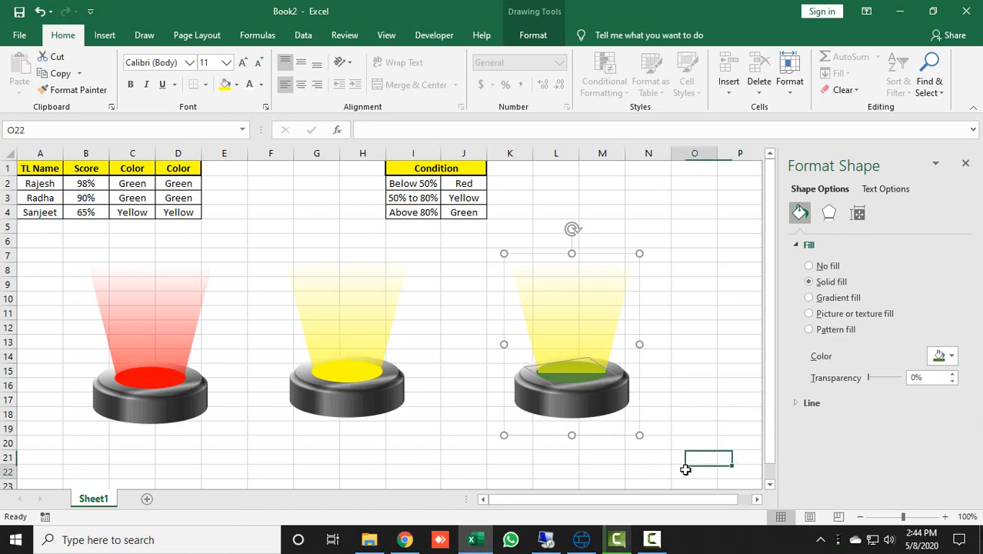
# - Change the first and second gradient stops of the rightmost podium's light beam to the green theme color darkened by 25%
pyautogui.click(582, 327)
pyautogui.click(583, 324)
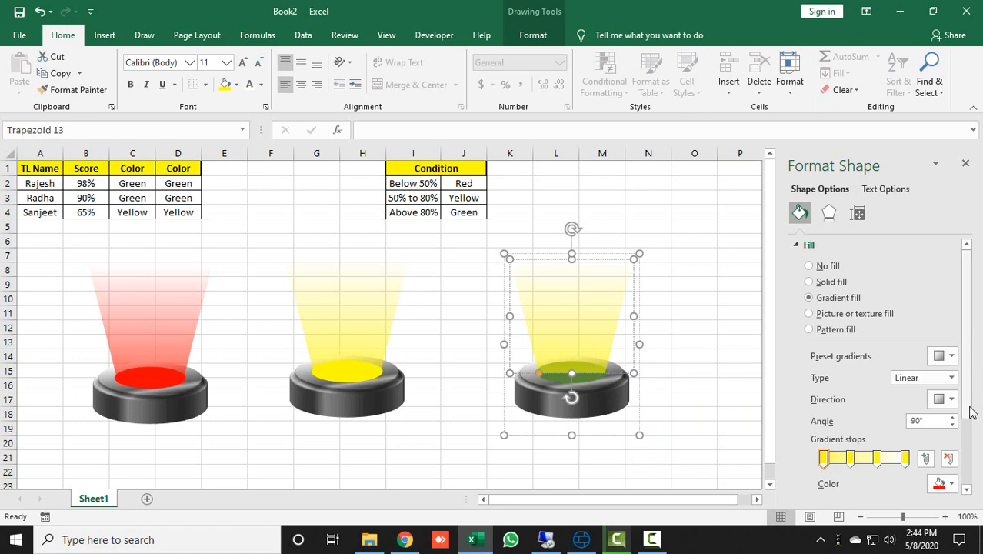
pyautogui.scroll(-3, 971, 408)
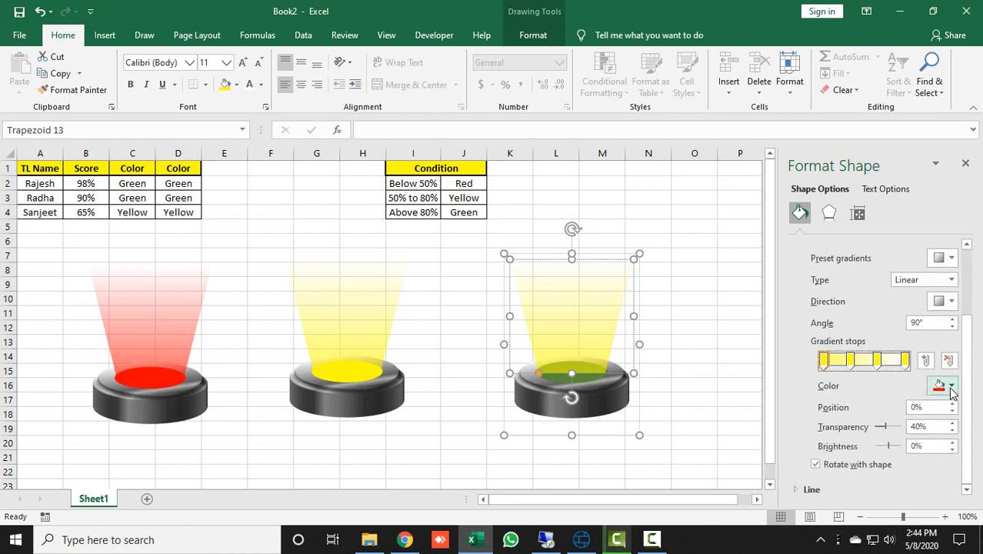
pyautogui.click(951, 386)
pyautogui.click(974, 463)
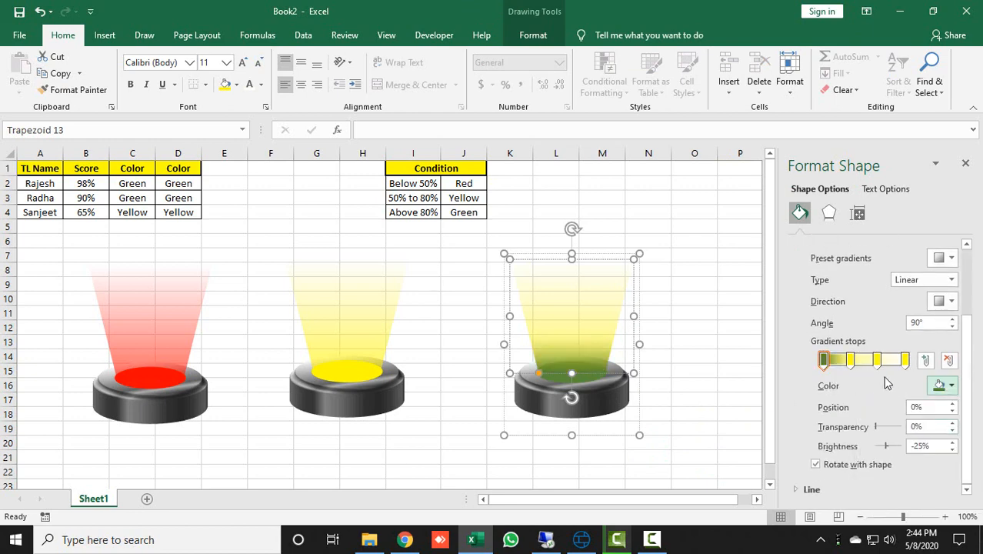
pyautogui.click(851, 360)
pyautogui.click(951, 386)
pyautogui.click(940, 385)
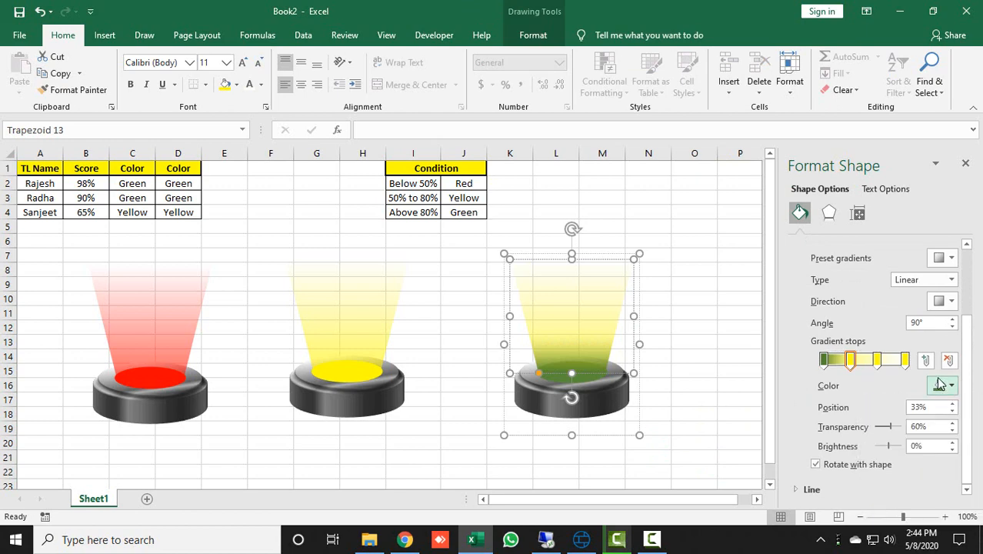
# - Apply the same darker green theme color to the third and last gradient stops of the rightmost beam
pyautogui.click(877, 360)
pyautogui.click(951, 385)
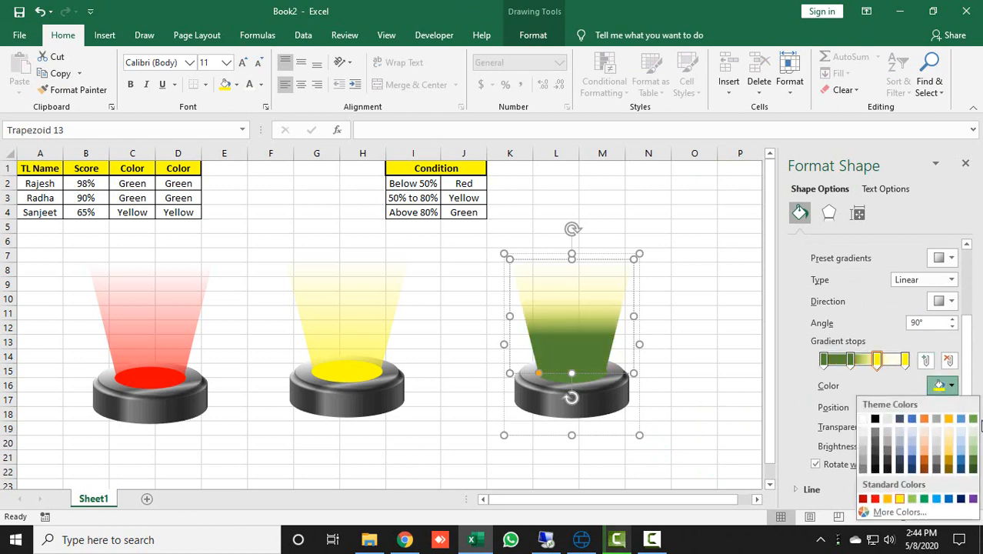
pyautogui.click(974, 463)
pyautogui.click(905, 359)
pyautogui.click(945, 387)
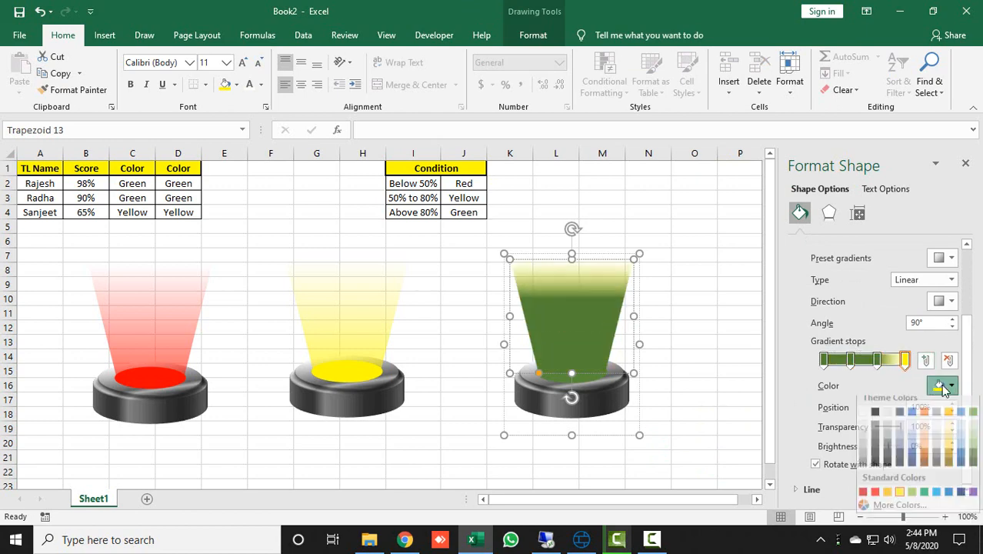
pyautogui.click(973, 462)
# - Set the green beam's first gradient stop to 40% transparency and its second stop to 60% transparency
pyautogui.click(825, 359)
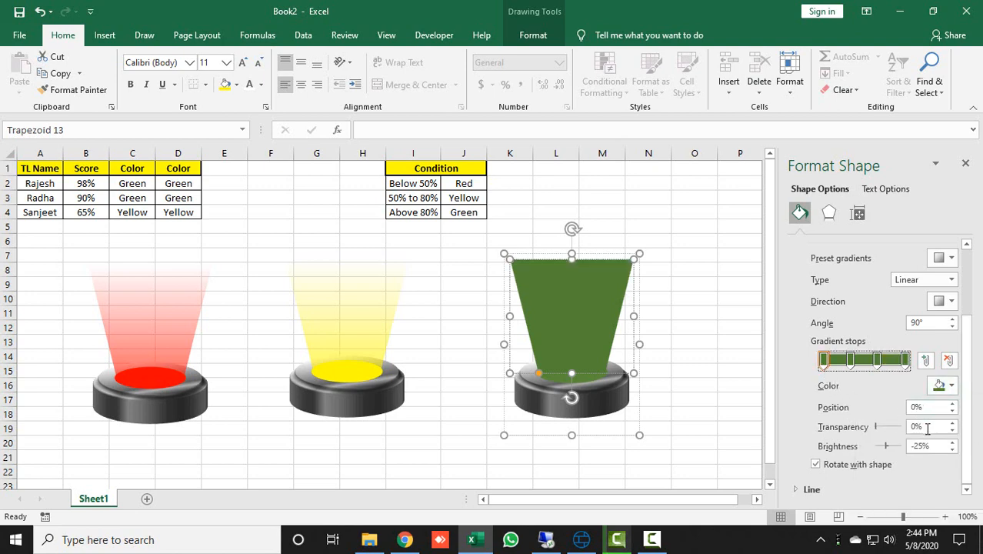
pyautogui.moveTo(928, 429); pyautogui.dragTo(864, 436)
pyautogui.write('40')
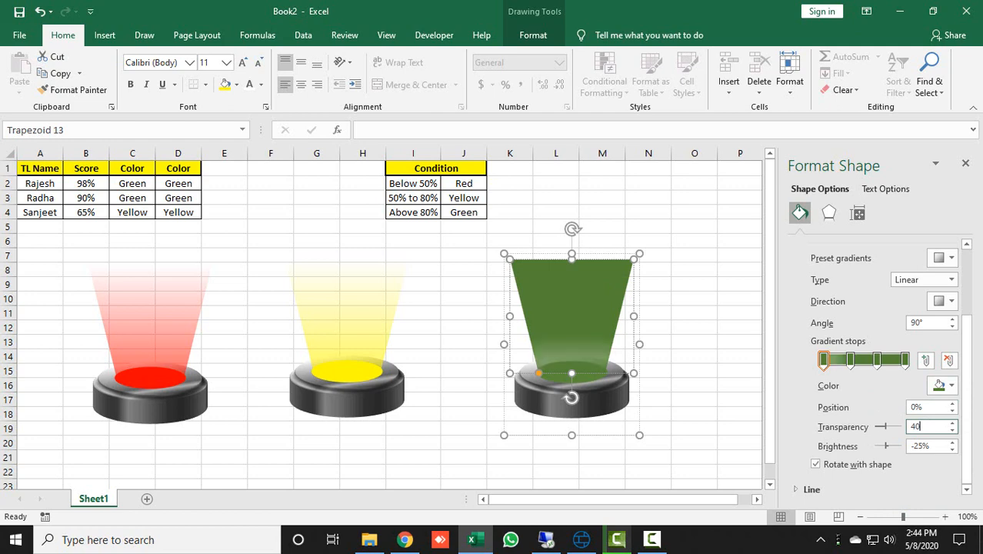
pyautogui.click(851, 360)
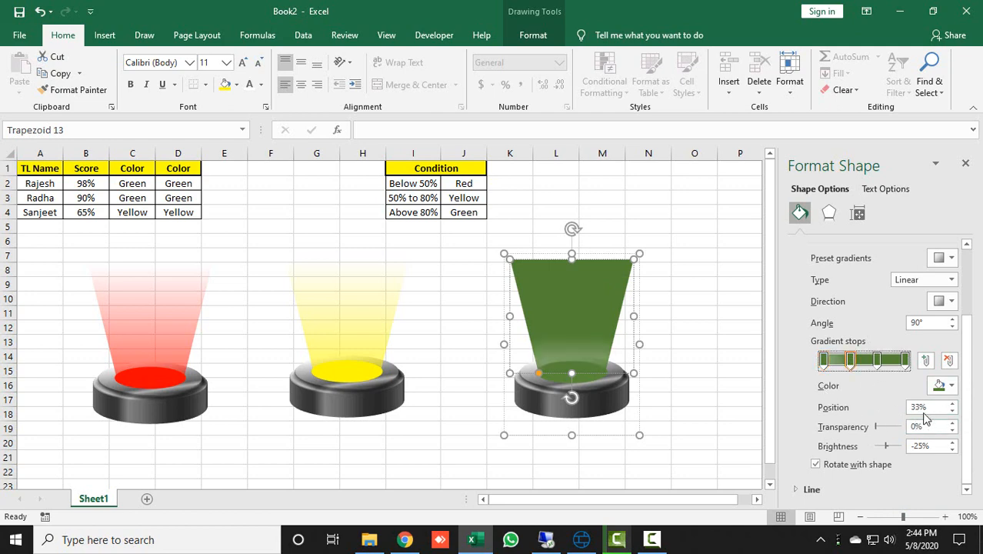
pyautogui.moveTo(925, 426); pyautogui.dragTo(870, 433)
pyautogui.write('60')
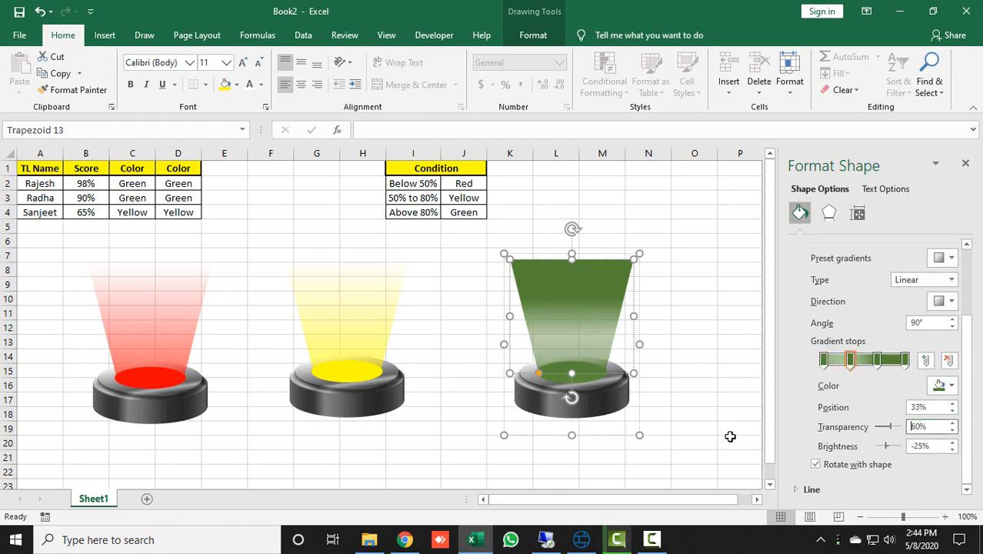
# - Set the green beam's third gradient stop to 80% transparency and its last stop to 100%, and close the shape formatting
pyautogui.click(879, 362)
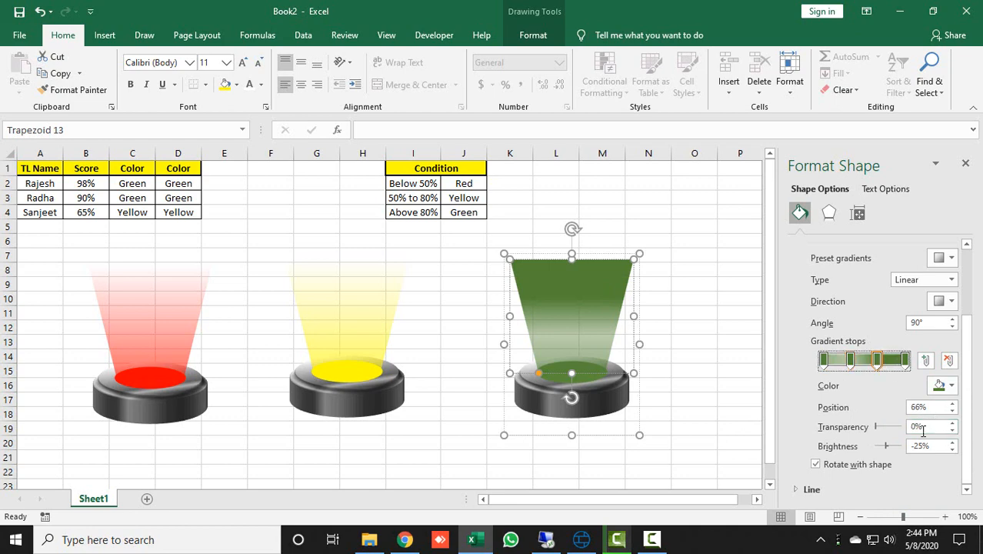
pyautogui.moveTo(924, 429); pyautogui.dragTo(827, 435)
pyautogui.write('80')
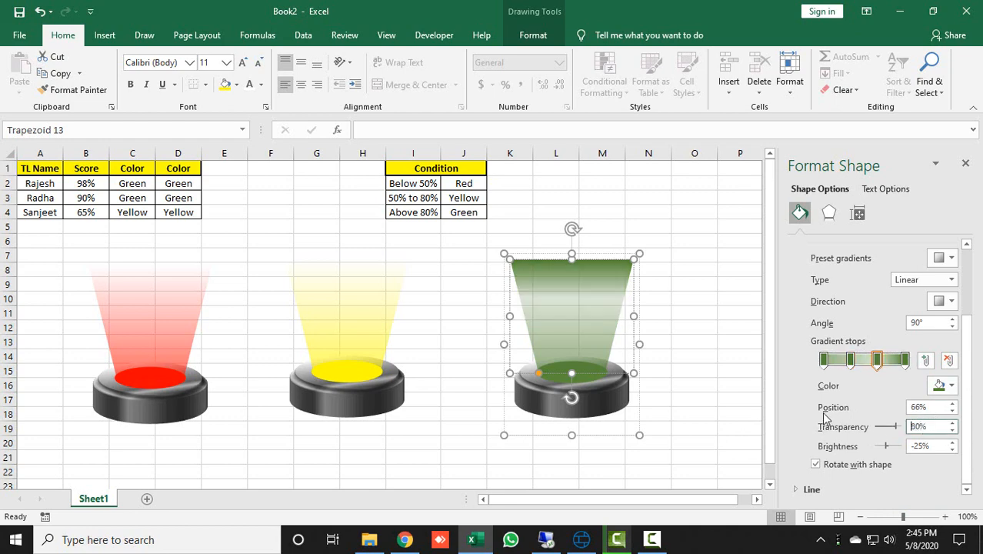
pyautogui.click(906, 362)
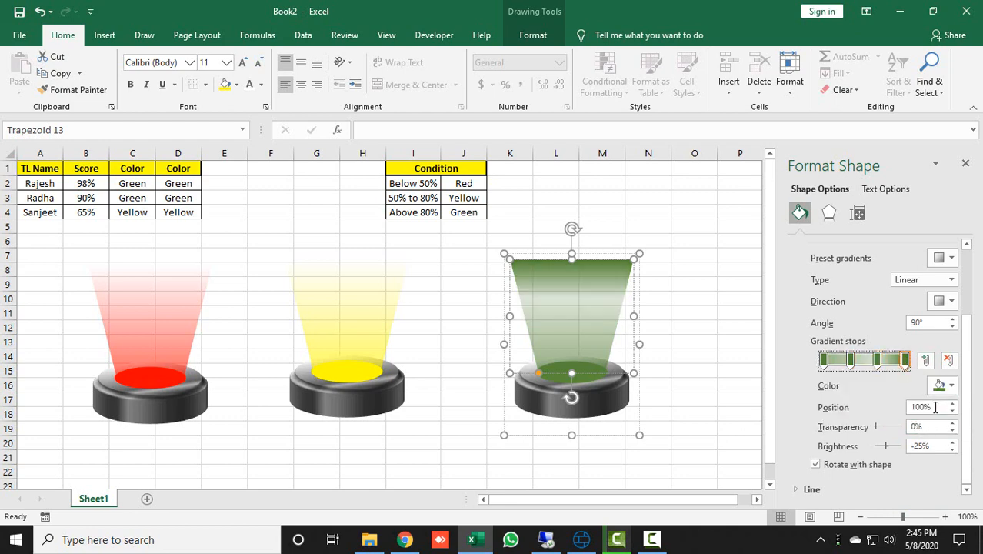
pyautogui.moveTo(933, 428); pyautogui.dragTo(782, 428)
pyautogui.write('100')
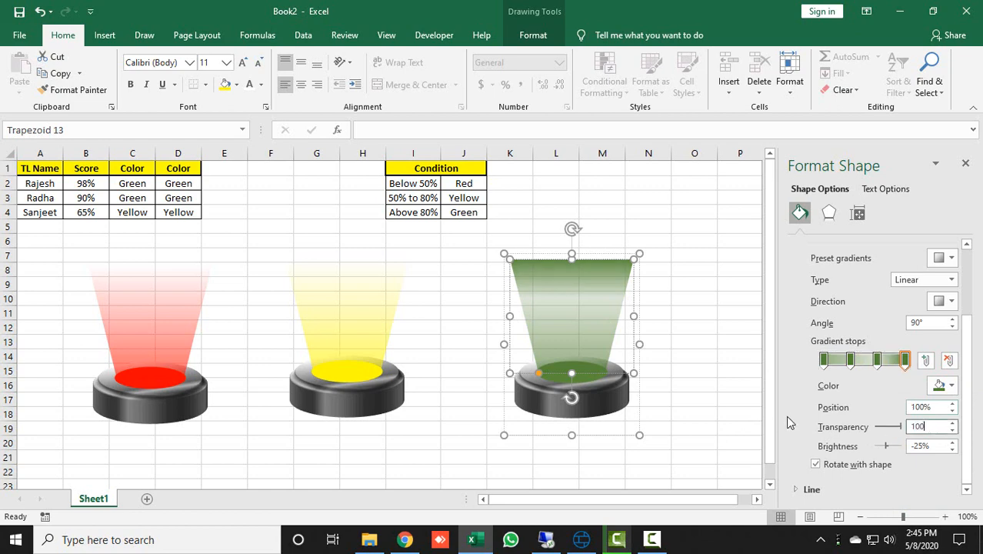
pyautogui.click(704, 353)
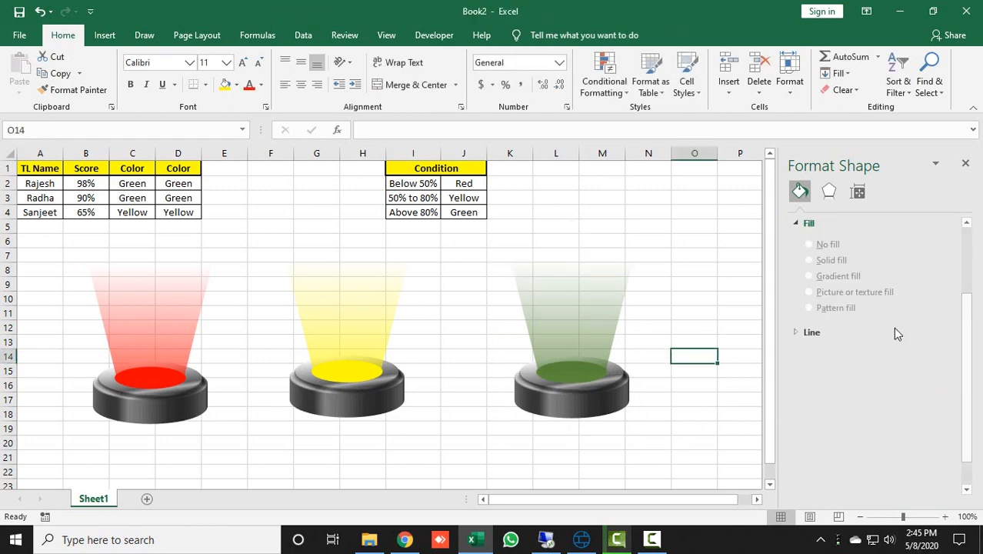
pyautogui.click(965, 163)
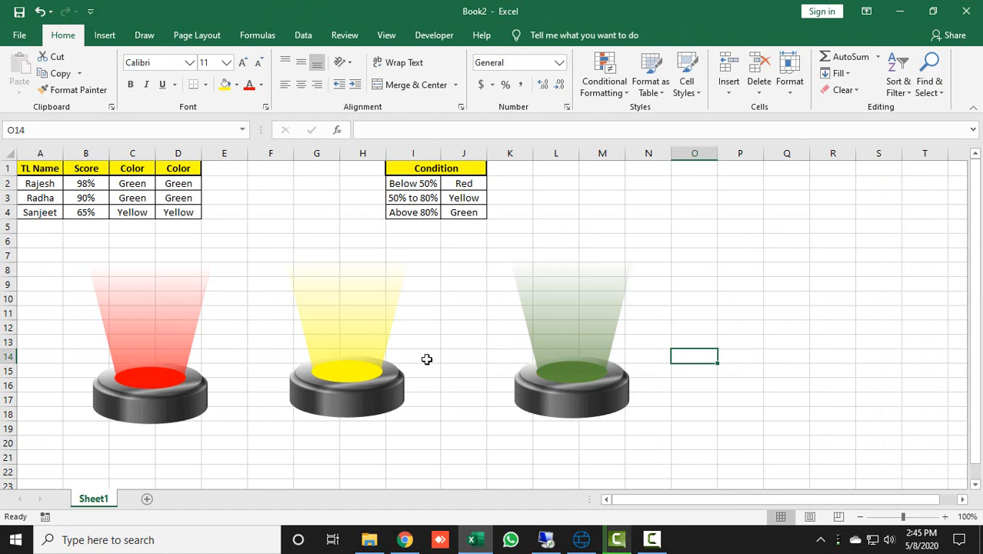
# - Shift the green, yellow and red podiums slightly to the right, keeping them spaced apart in one row
pyautogui.moveTo(573, 403); pyautogui.dragTo(607, 405)
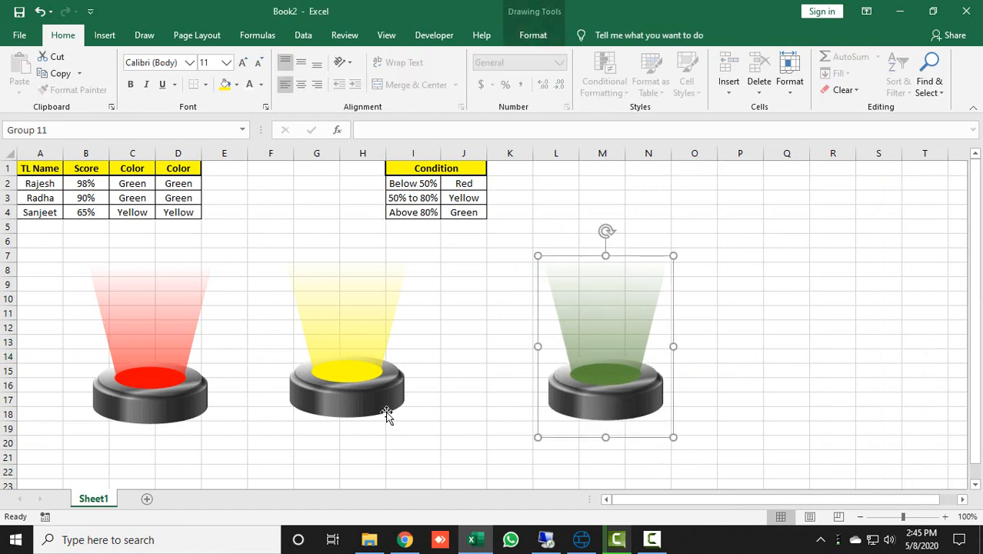
pyautogui.click(360, 396)
pyautogui.moveTo(360, 397); pyautogui.dragTo(397, 394)
pyautogui.click(182, 390)
pyautogui.moveTo(183, 390); pyautogui.dragTo(207, 384)
pyautogui.click(853, 389)
# - Cut all three podiums from Sheet1 and paste them at cell O16 of a new sheet
pyautogui.click(181, 401)
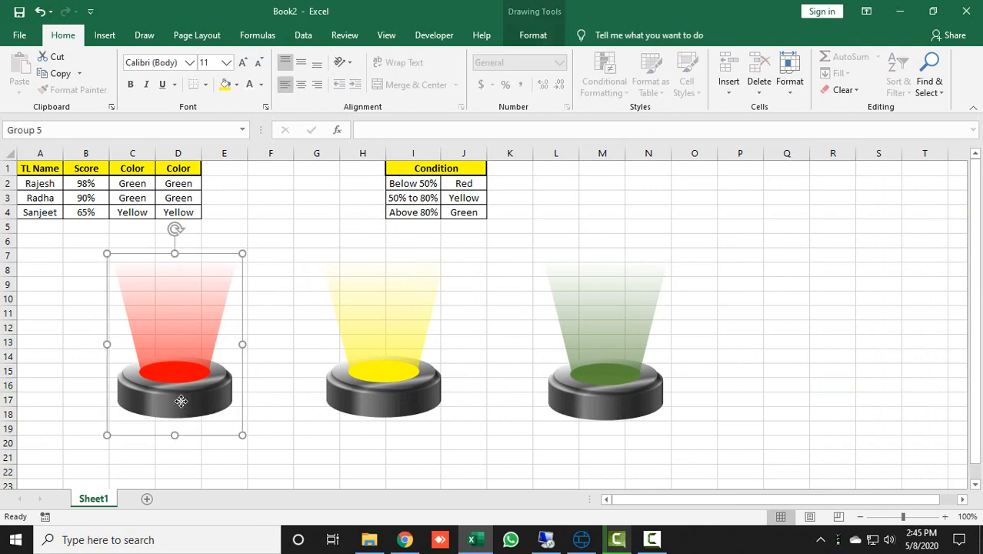
pyautogui.keyDown('ctrl'); pyautogui.click(338, 392); pyautogui.keyUp('ctrl')
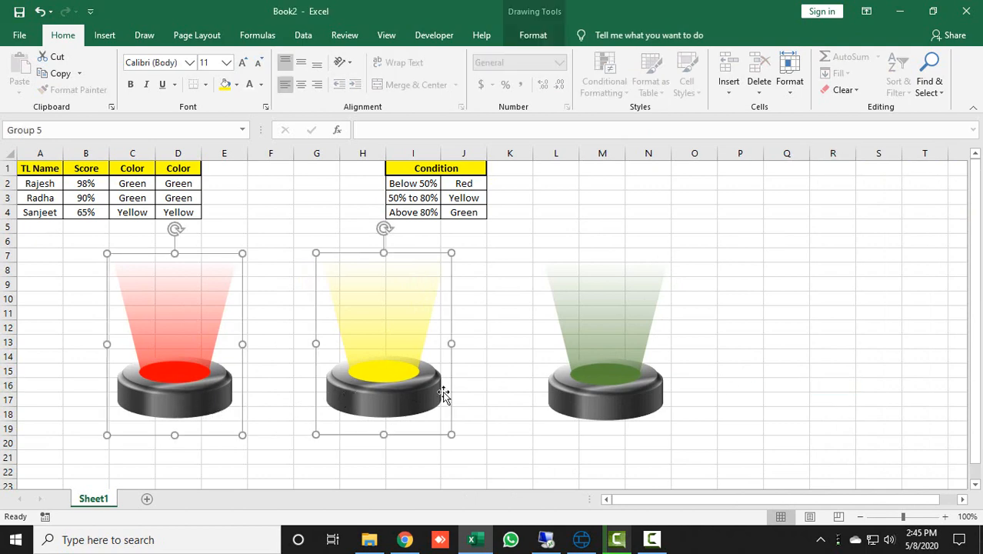
pyautogui.keyDown('ctrl'); pyautogui.click(631, 402); pyautogui.keyUp('ctrl')
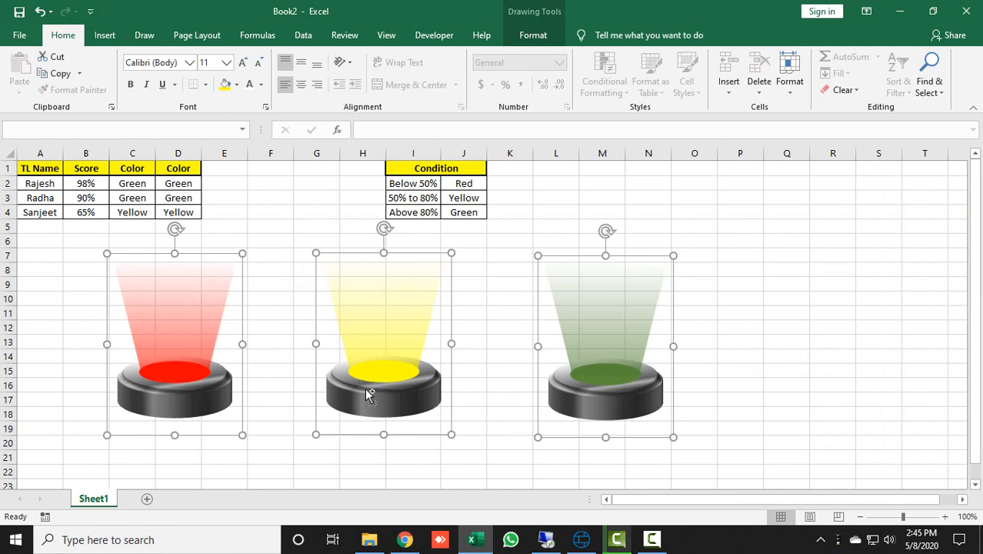
pyautogui.hotkey('ctrl', 'x')
pyautogui.click(147, 499)
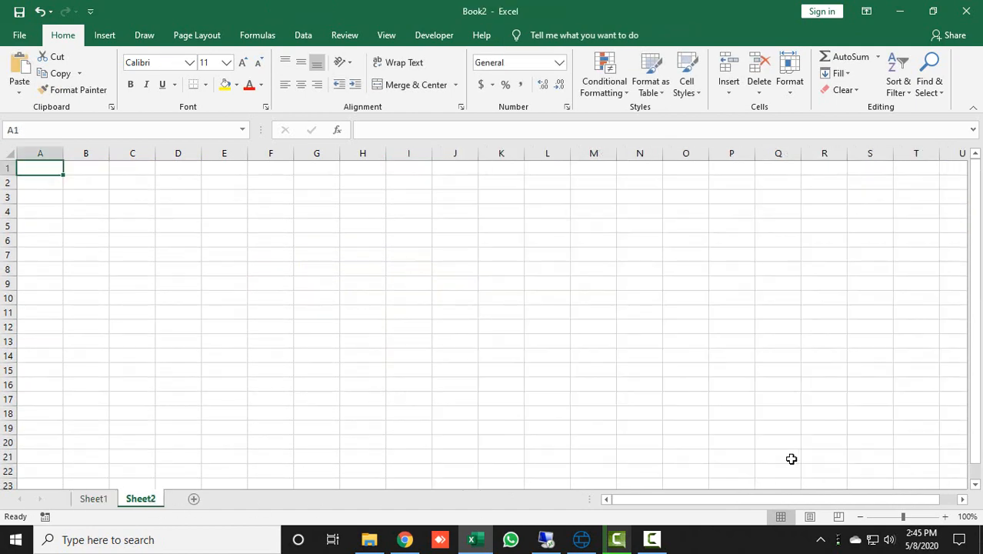
pyautogui.click(681, 386)
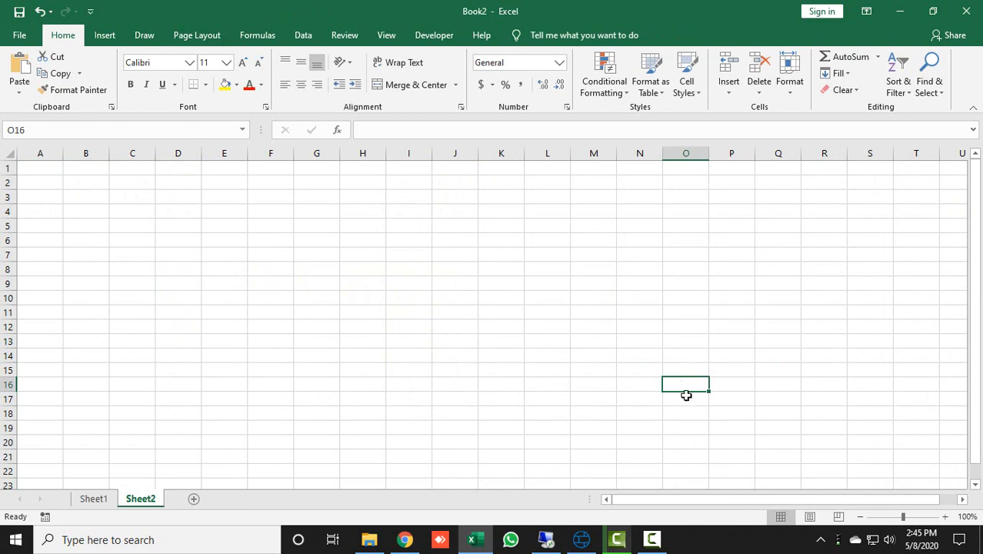
pyautogui.hotkey('ctrl', 'v')
# - Enlarge row 1 and column A of Sheet2 so that cell A1 can hold a whole podium
pyautogui.moveTo(878, 498); pyautogui.dragTo(923, 505)
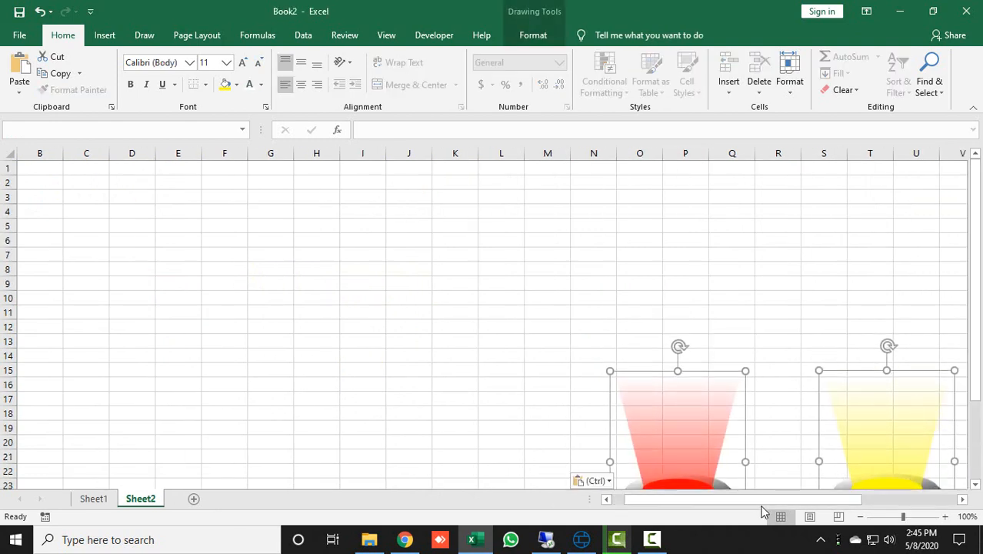
pyautogui.click(606, 499)
pyautogui.moveTo(13, 174); pyautogui.dragTo(16, 347)
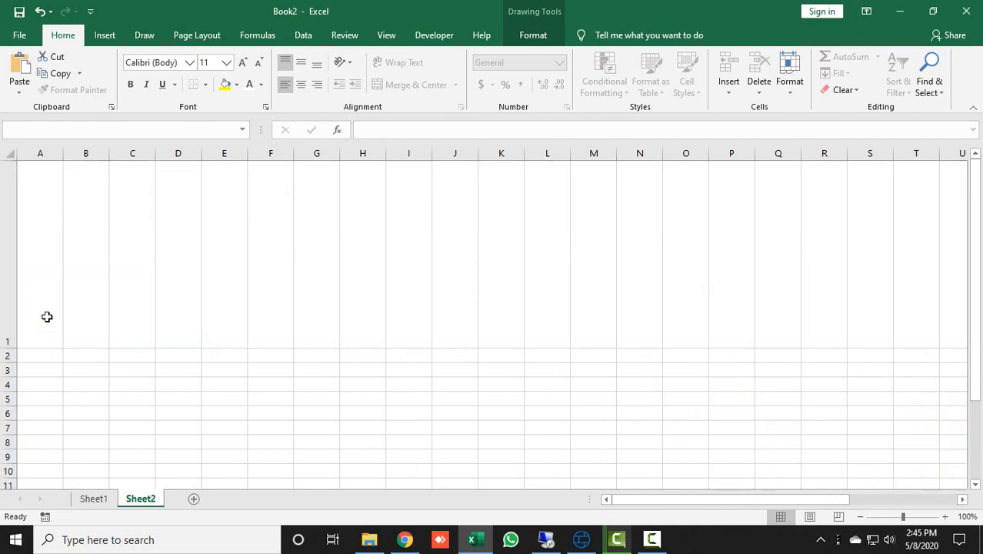
pyautogui.moveTo(63, 153); pyautogui.dragTo(173, 162)
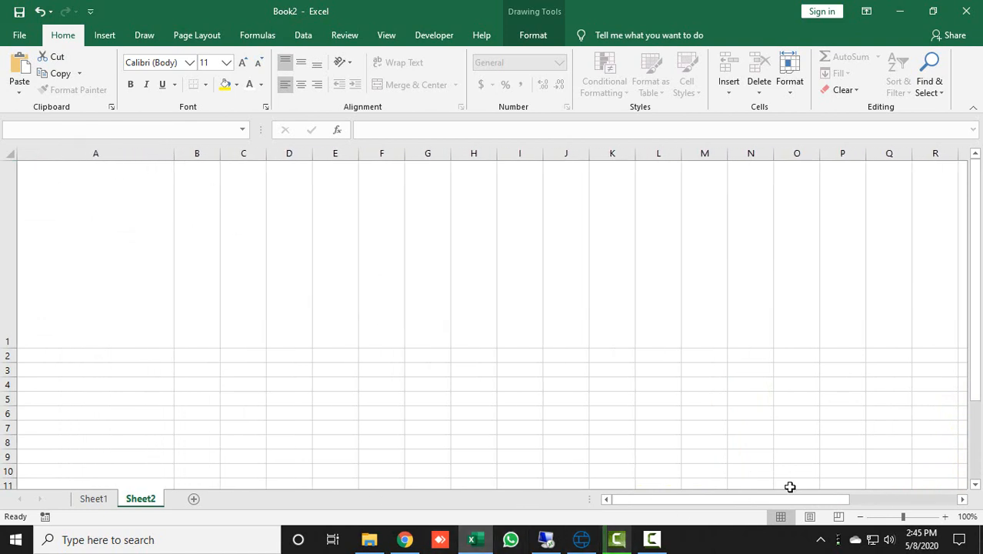
# - Move the three podiums together to the area below row 1 starting at column A, and place the red one inside cell A1
pyautogui.moveTo(799, 503); pyautogui.dragTo(912, 501)
pyautogui.moveTo(975, 274); pyautogui.dragTo(975, 352)
pyautogui.moveTo(278, 350); pyautogui.dragTo(9, 340)
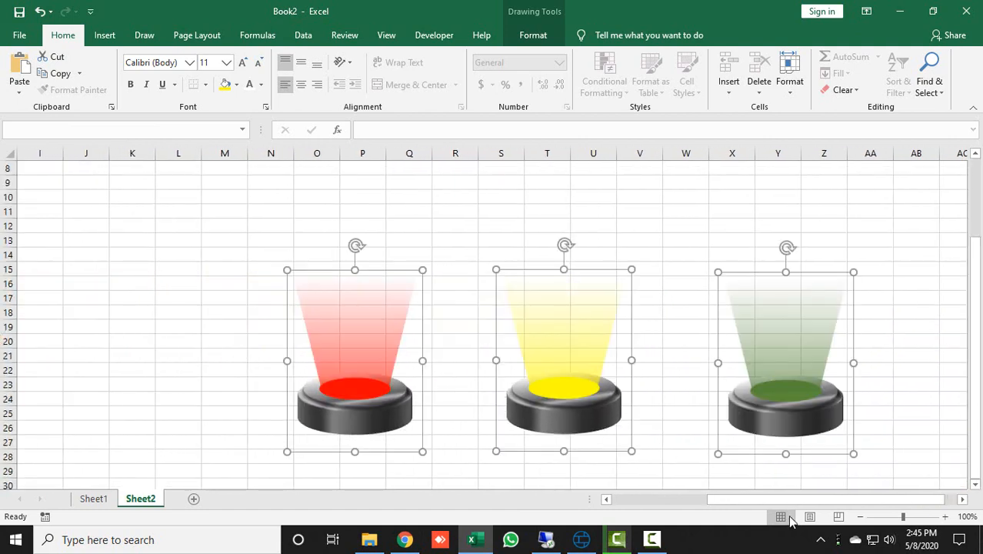
pyautogui.moveTo(760, 502); pyautogui.dragTo(657, 500)
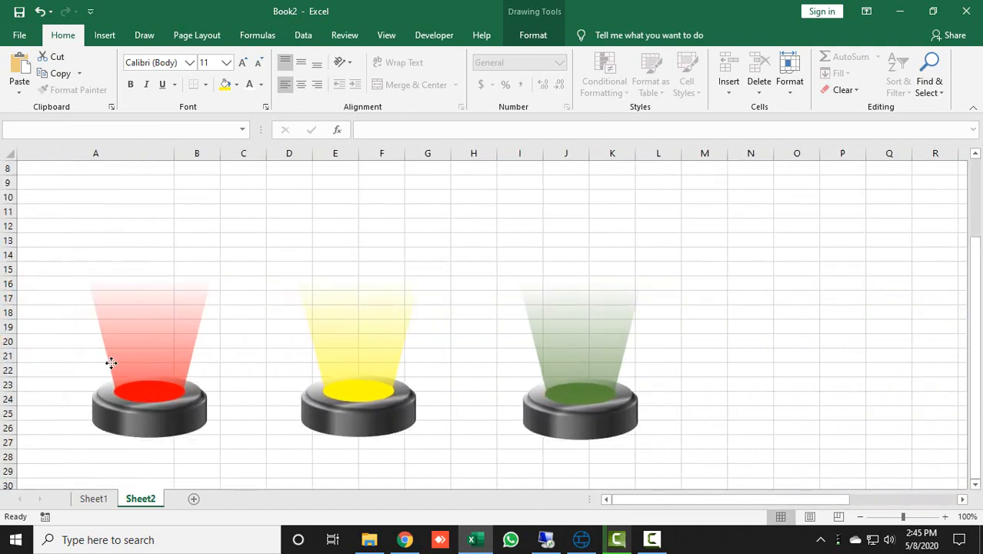
pyautogui.moveTo(977, 378); pyautogui.dragTo(978, 358)
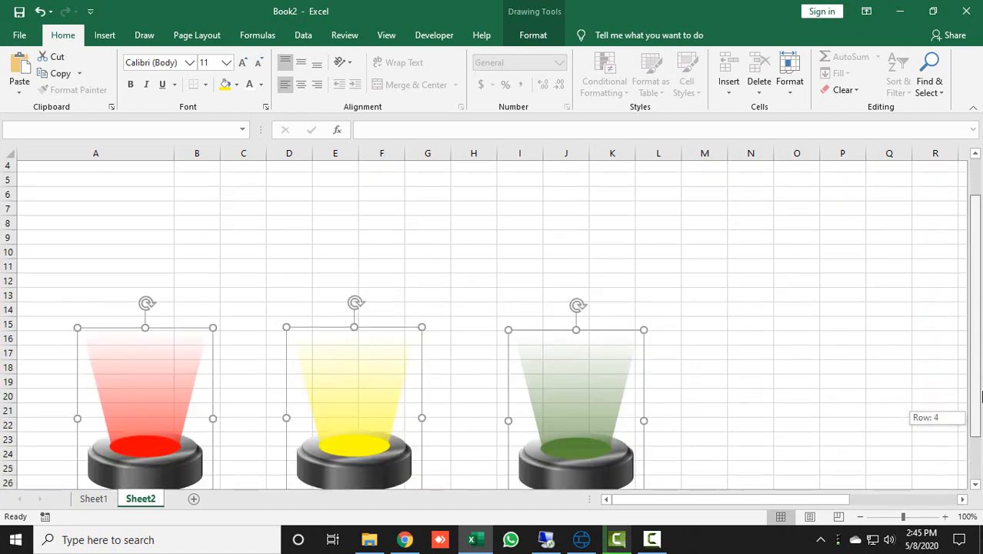
pyautogui.moveTo(384, 382); pyautogui.dragTo(360, 216)
pyautogui.moveTo(976, 334); pyautogui.dragTo(981, 202)
pyautogui.click(815, 464)
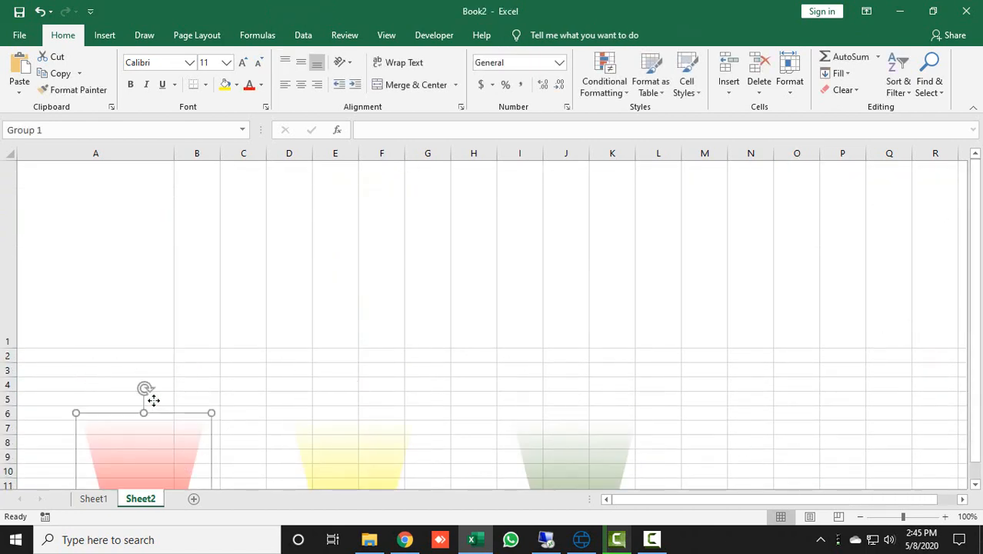
pyautogui.moveTo(149, 395); pyautogui.dragTo(126, 209)
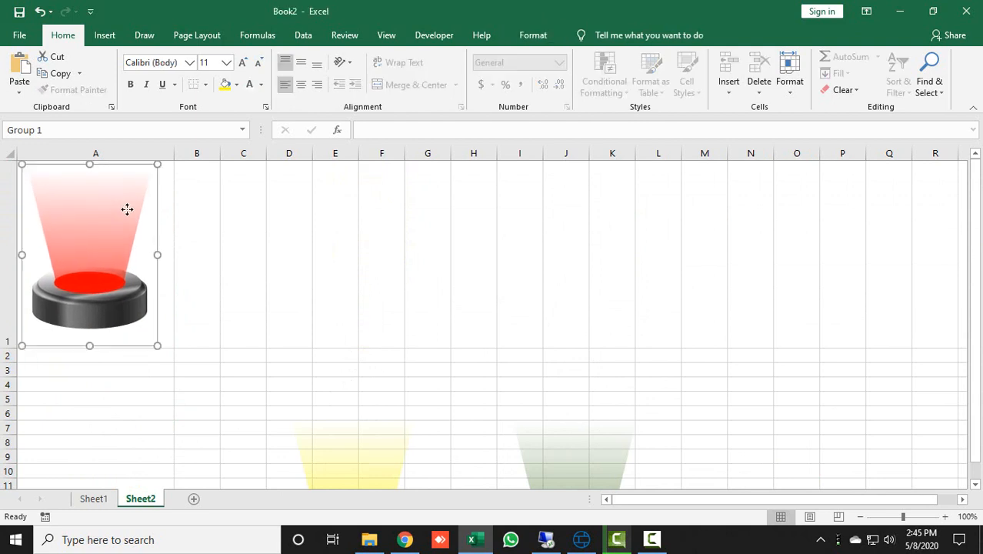
# - Set all three podiums on Sheet2 to not move or size with cells
pyautogui.hotkey('ctrl', 'a')
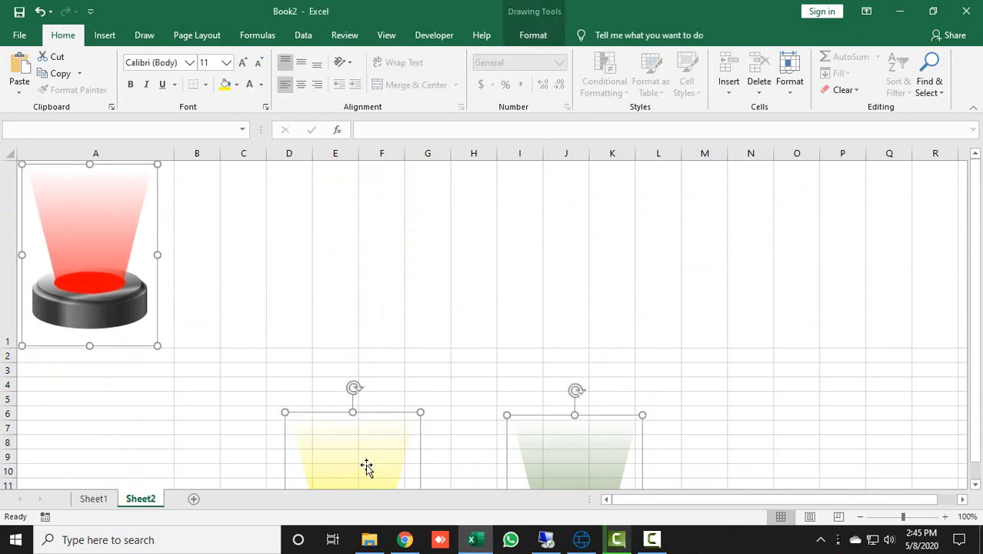
pyautogui.rightClick(386, 449)
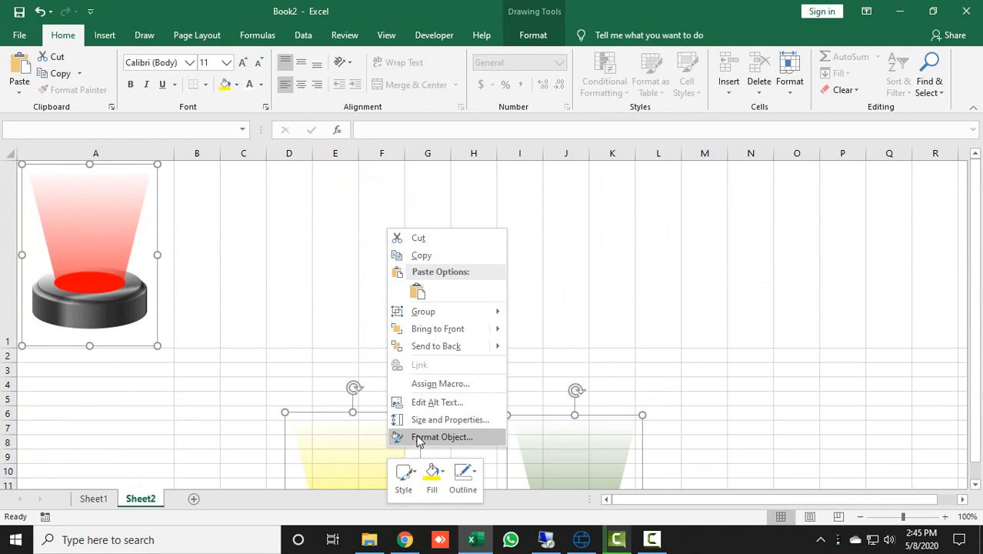
pyautogui.click(441, 436)
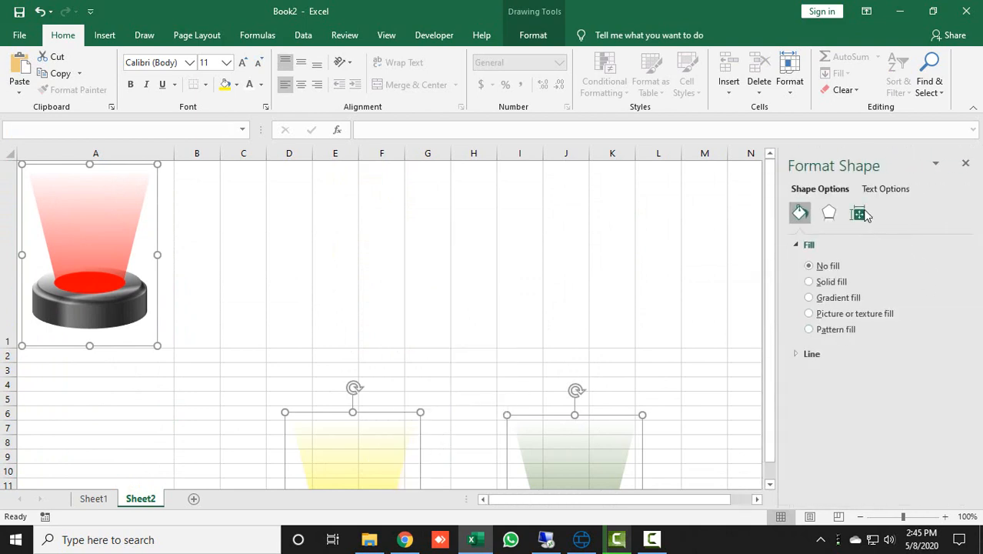
pyautogui.click(860, 214)
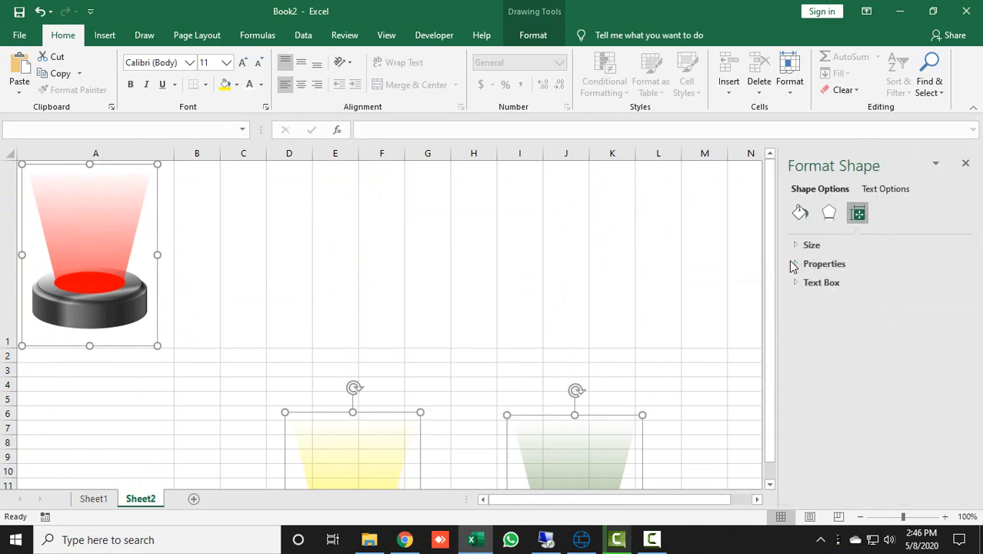
pyautogui.click(797, 264)
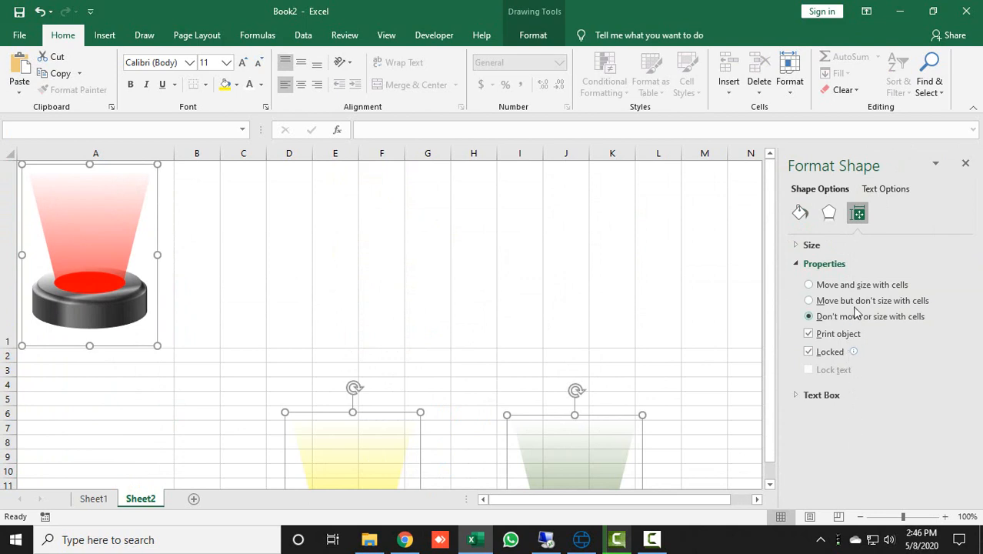
pyautogui.click(966, 167)
# - Copy cell A1's column width to columns B and C using Paste Special with the Column widths option
pyautogui.click(228, 314)
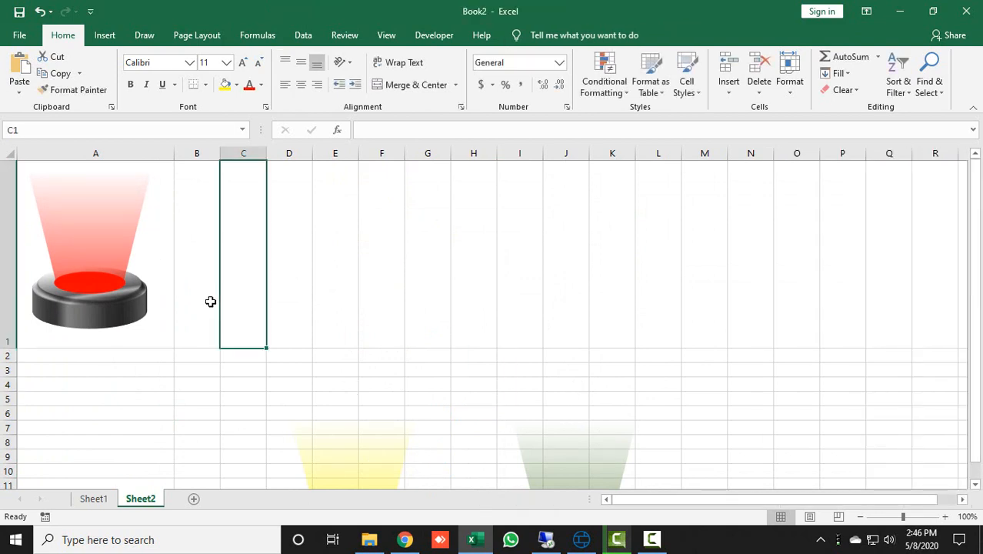
pyautogui.press('Left')
pyautogui.press('Left')
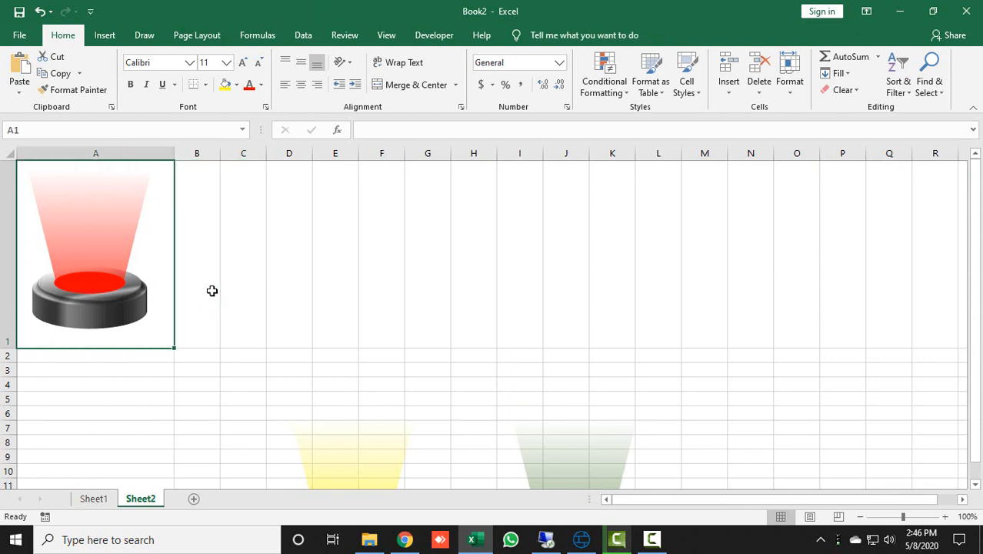
pyautogui.hotkey('ctrl', 'c')
pyautogui.press('Right')
pyautogui.hotkey('shift', 'Right')
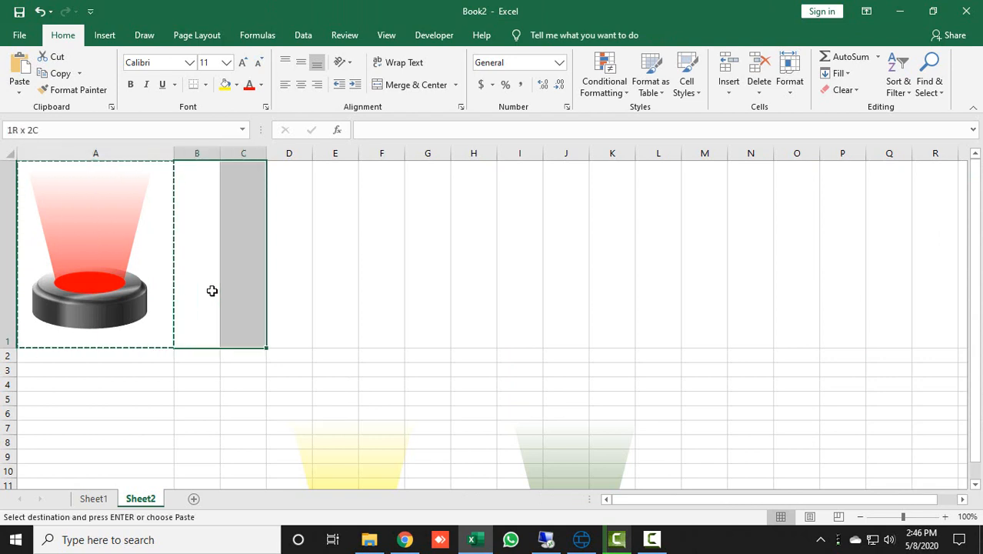
pyautogui.rightClick(212, 291)
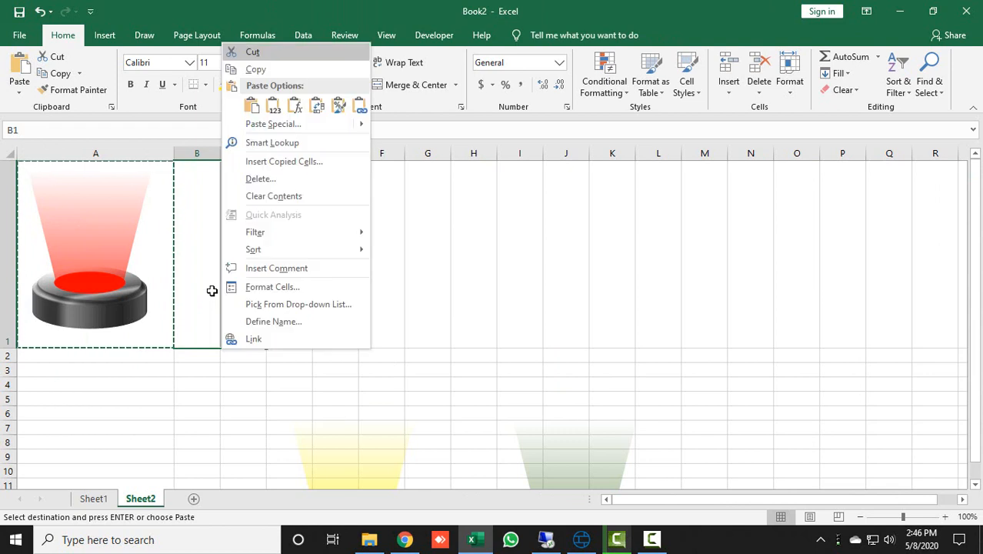
pyautogui.press('Down')
pyautogui.press('Down')
pyautogui.press('Down')
pyautogui.press('Return')
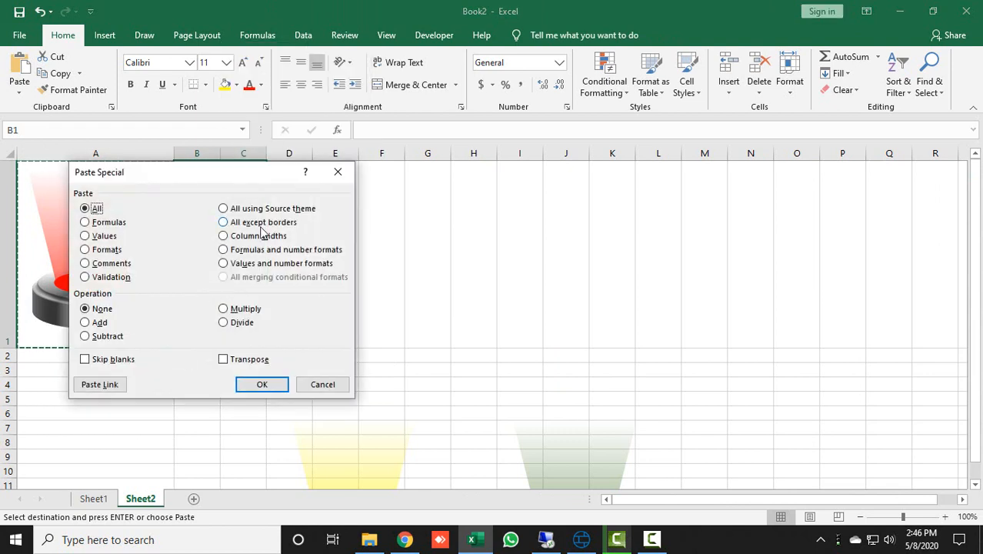
pyautogui.click(261, 236)
pyautogui.click(262, 384)
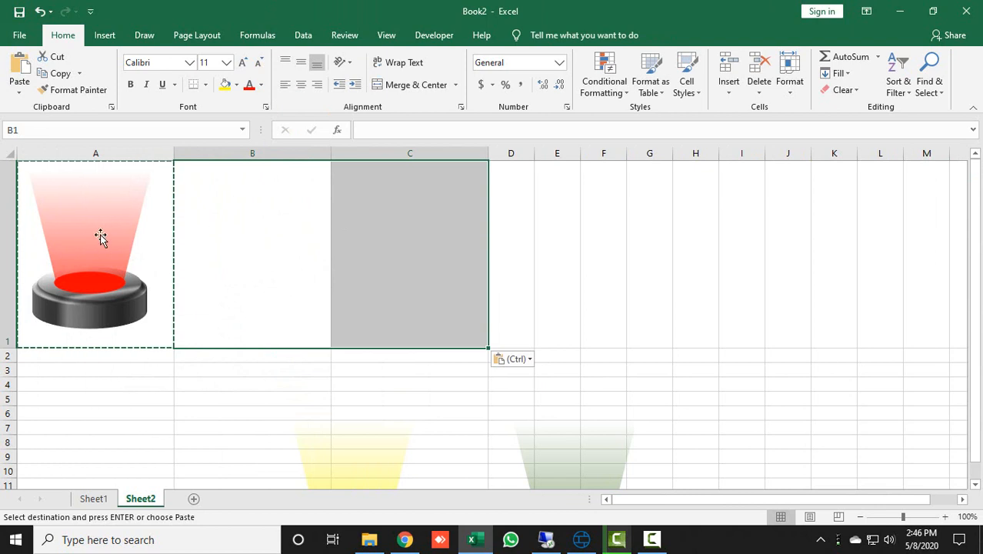
pyautogui.press('Escape')
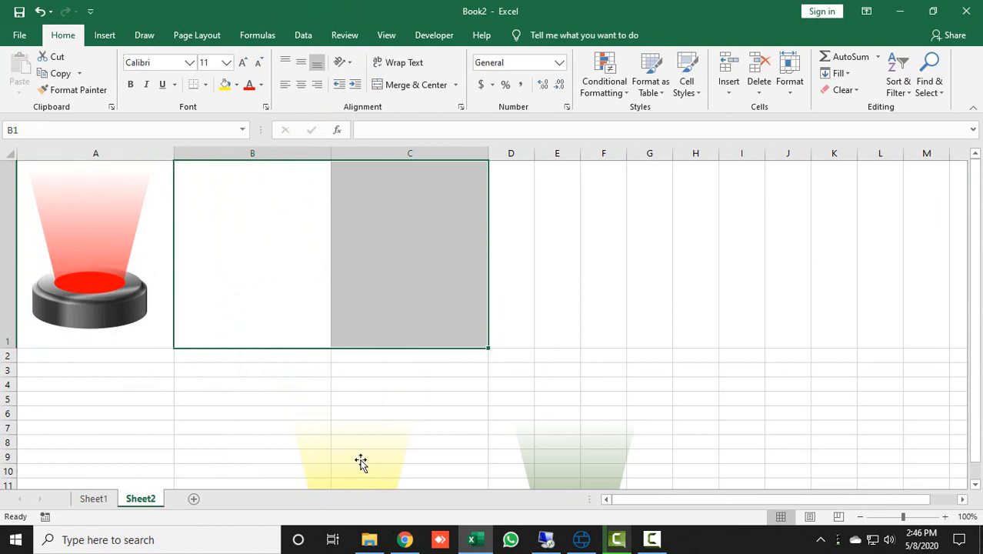
# - Place the yellow podium inside cell B1 and the green podium inside cell C1
pyautogui.moveTo(360, 462); pyautogui.dragTo(247, 205)
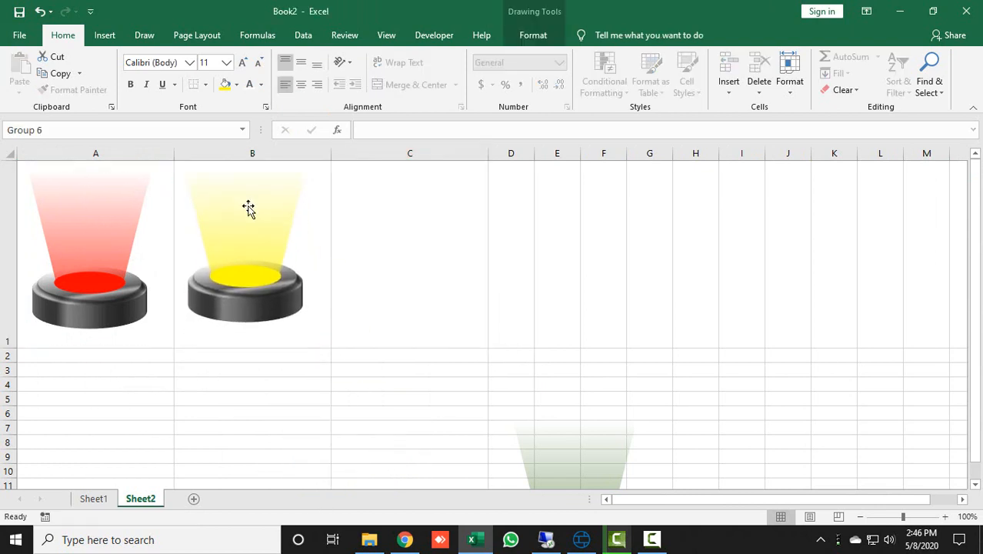
pyautogui.moveTo(577, 447); pyautogui.dragTo(414, 191)
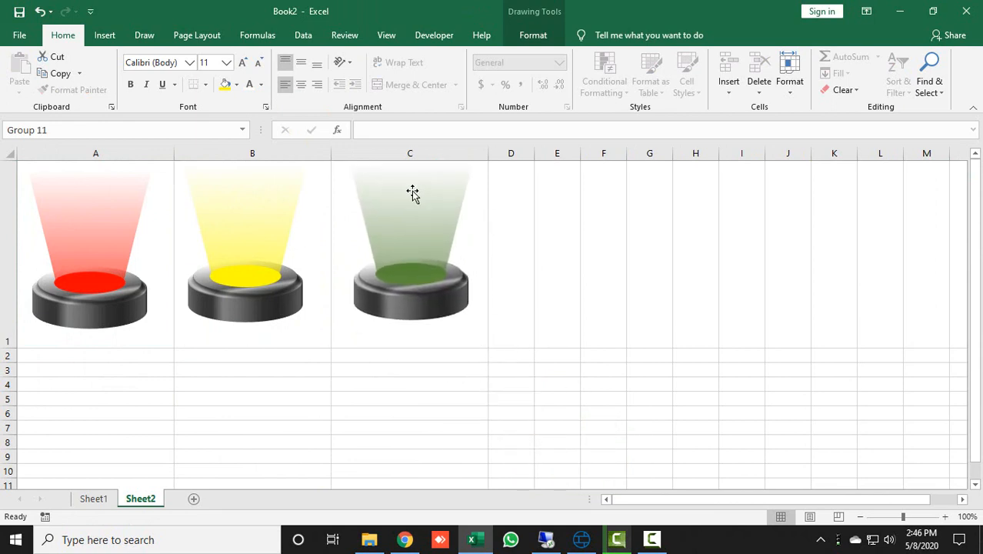
pyautogui.click(268, 385)
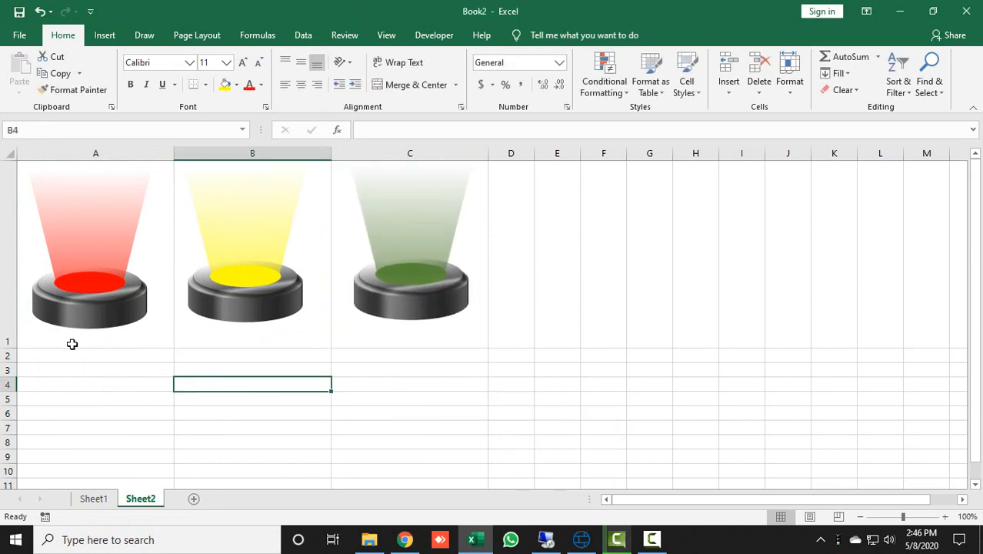
# - Apply a preset shadow with 60% transparency, 5 pt blur and 0 pt distance to the red podium's black base
pyautogui.click(104, 319)
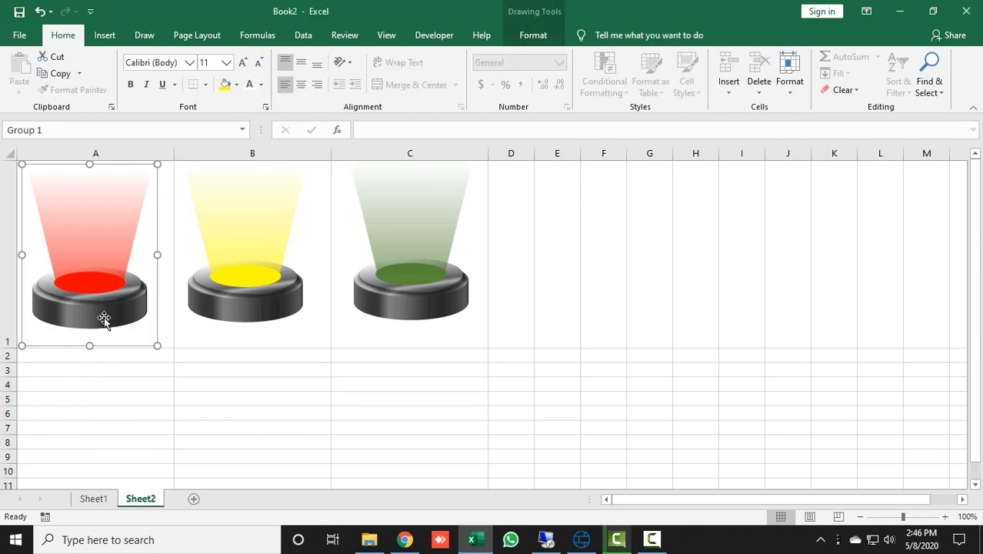
pyautogui.click(104, 320)
pyautogui.click(157, 413)
pyautogui.click(117, 321)
pyautogui.click(117, 318)
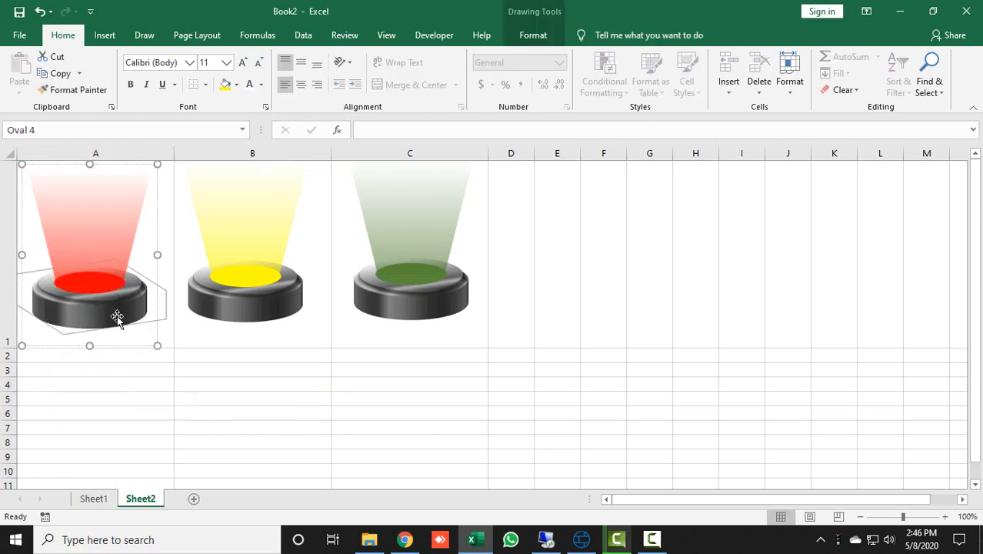
pyautogui.rightClick(98, 307)
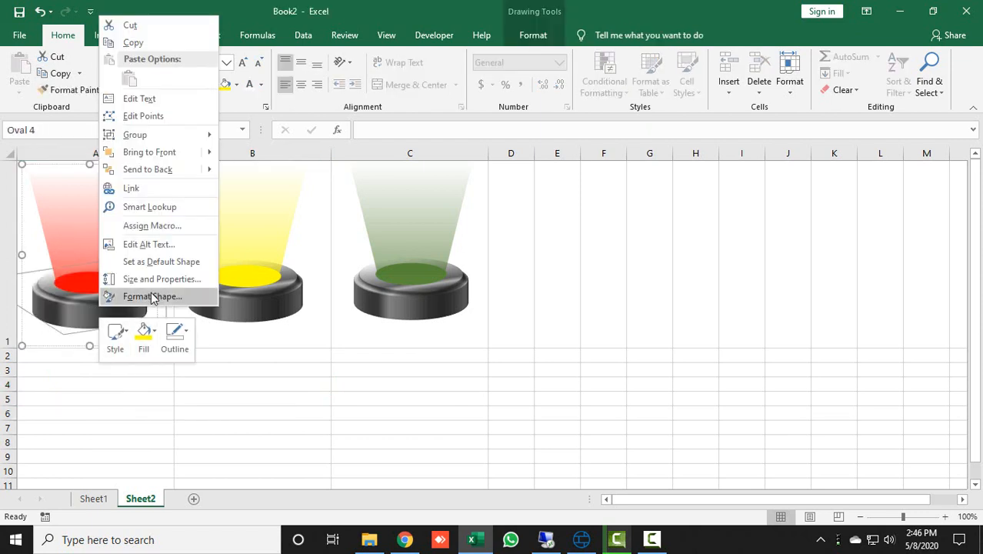
pyautogui.click(151, 296)
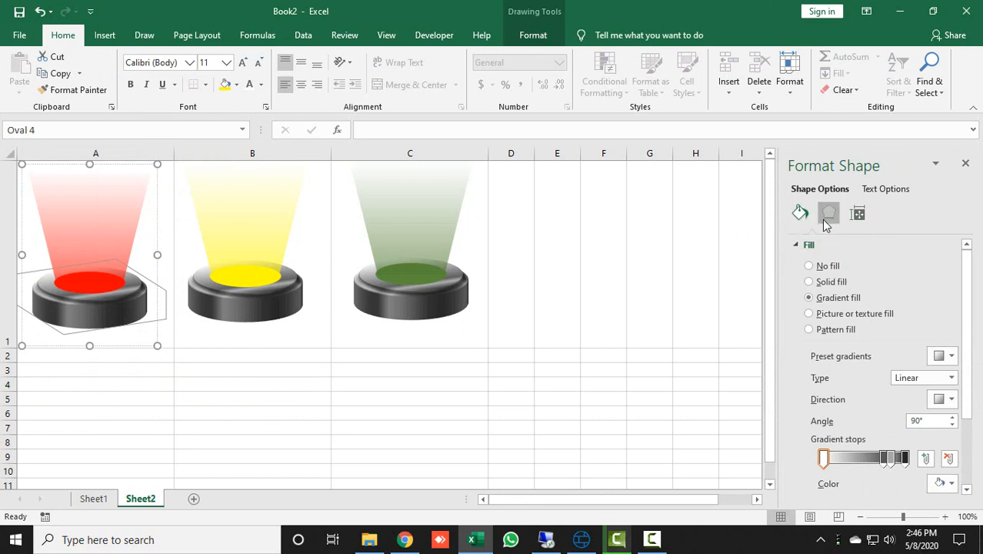
pyautogui.click(828, 217)
pyautogui.click(800, 245)
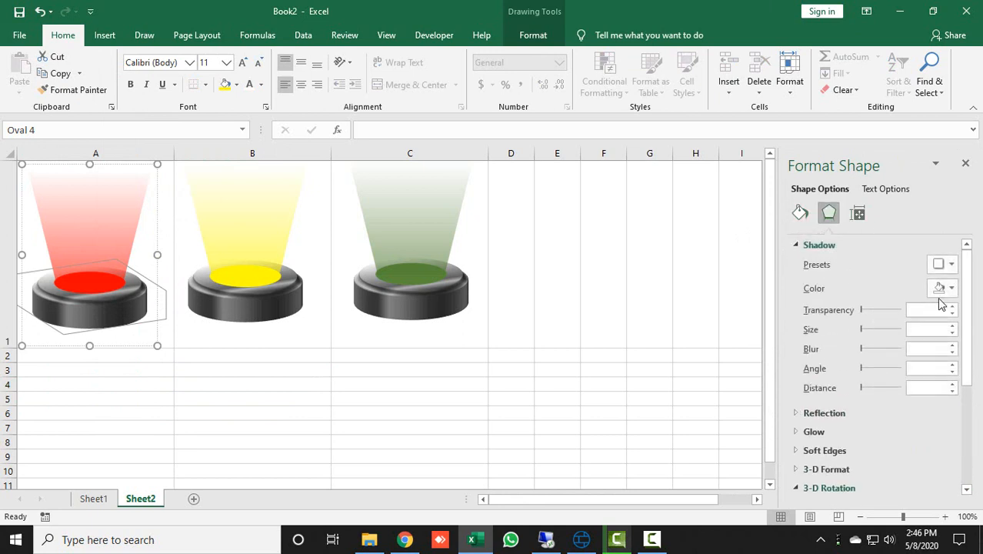
pyautogui.click(945, 264)
pyautogui.click(921, 140)
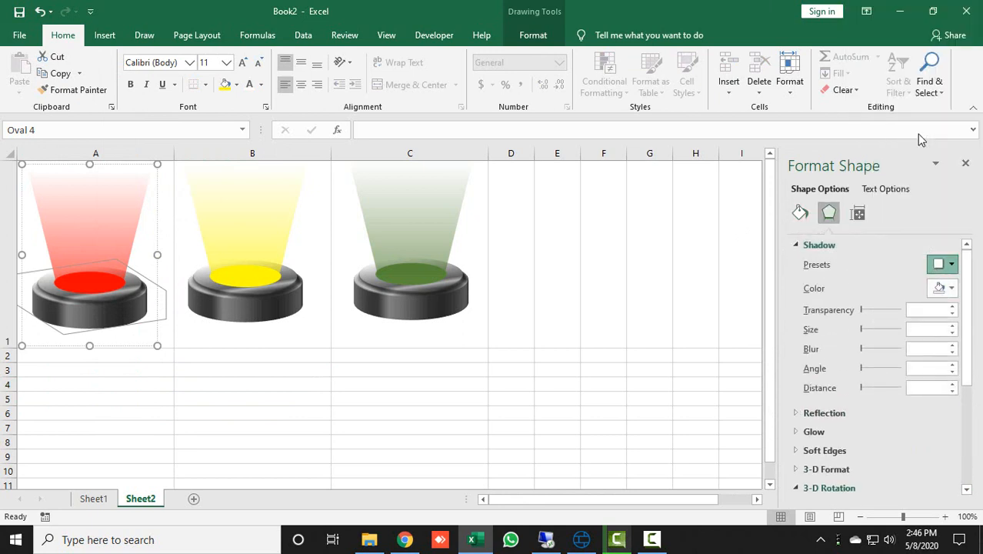
# - Set the shadow size of the red podium's base to 106%
pyautogui.moveTo(937, 328); pyautogui.dragTo(837, 331)
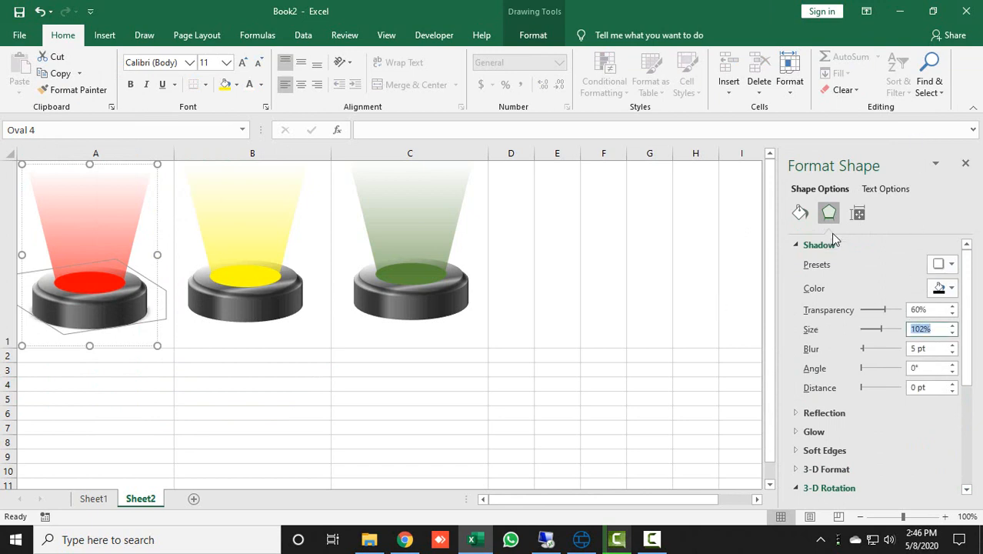
pyautogui.write('106')
pyautogui.press('Return')
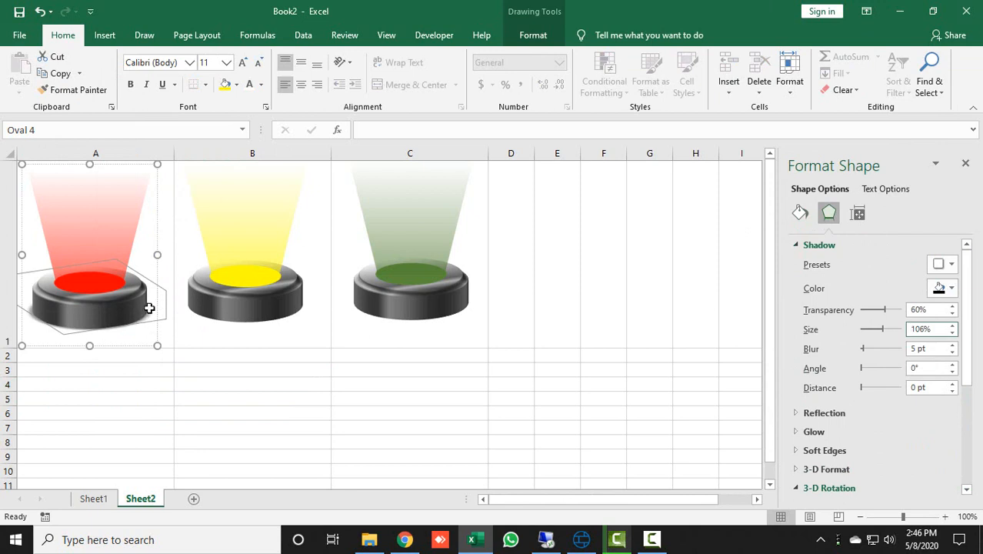
# - Give the yellow podium's black base the same preset shadow and set its size to 106%
pyautogui.click(272, 307)
pyautogui.click(270, 308)
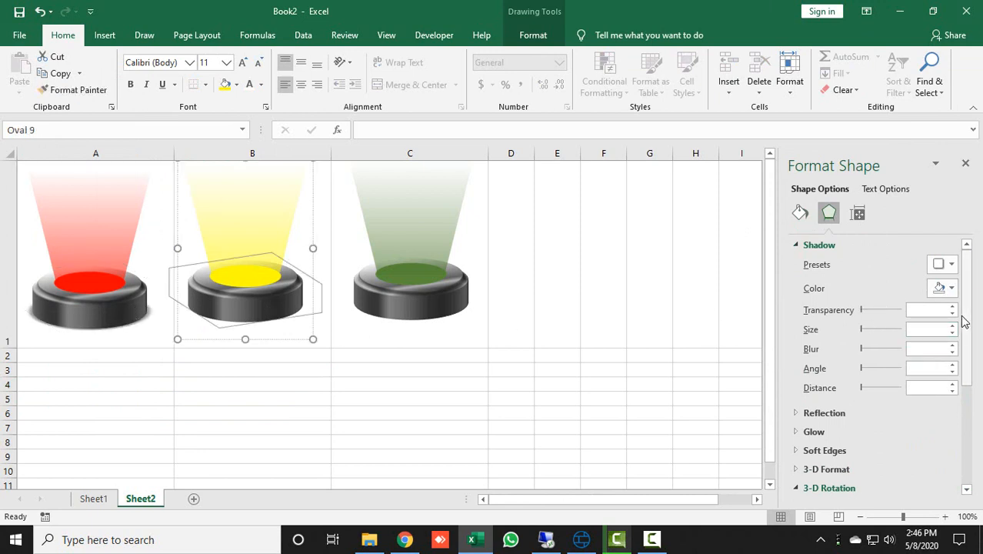
pyautogui.click(948, 264)
pyautogui.click(906, 127)
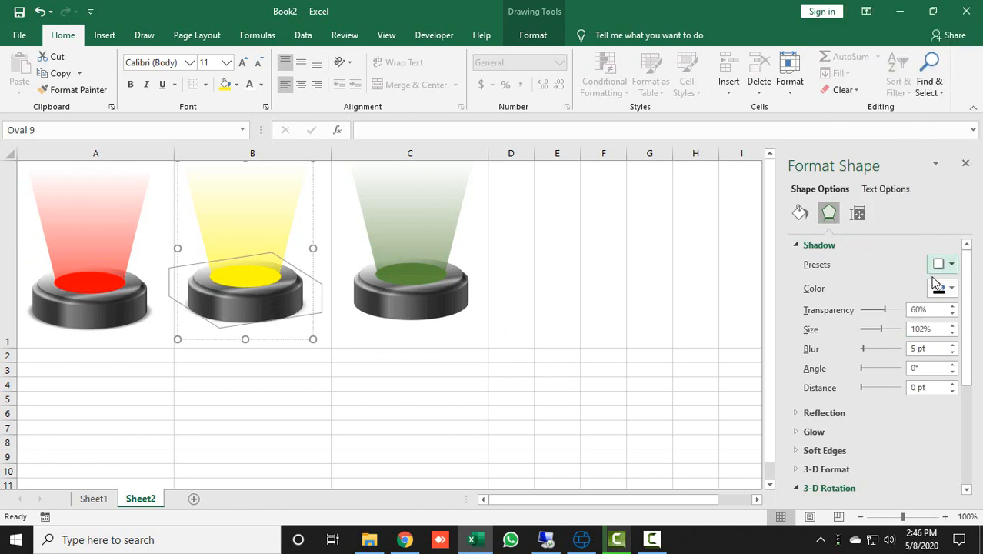
pyautogui.doubleClick(938, 327)
pyautogui.write('106')
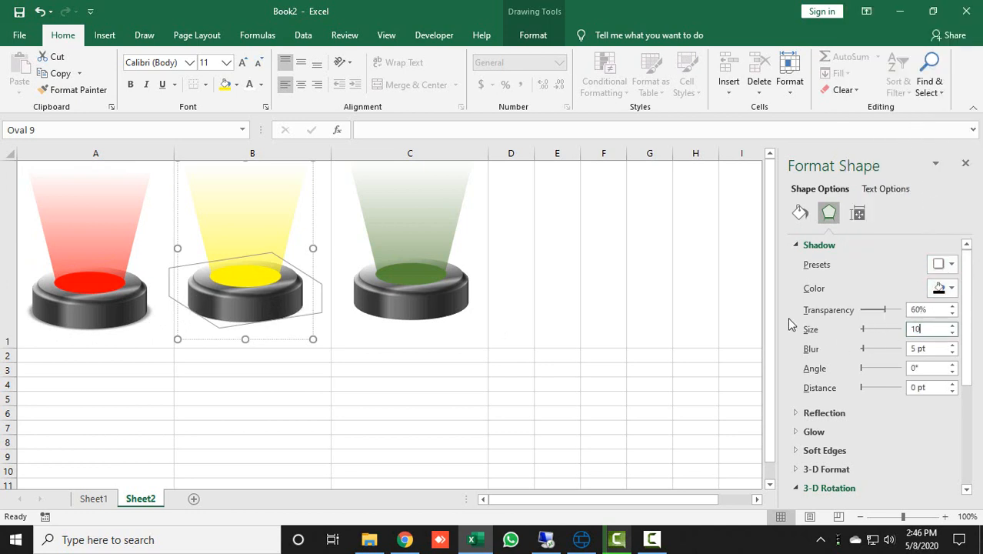
pyautogui.press('Return')
# - Add the same preset shadow to the green podium's black base at 106% size and close the shape formatting options
pyautogui.click(437, 304)
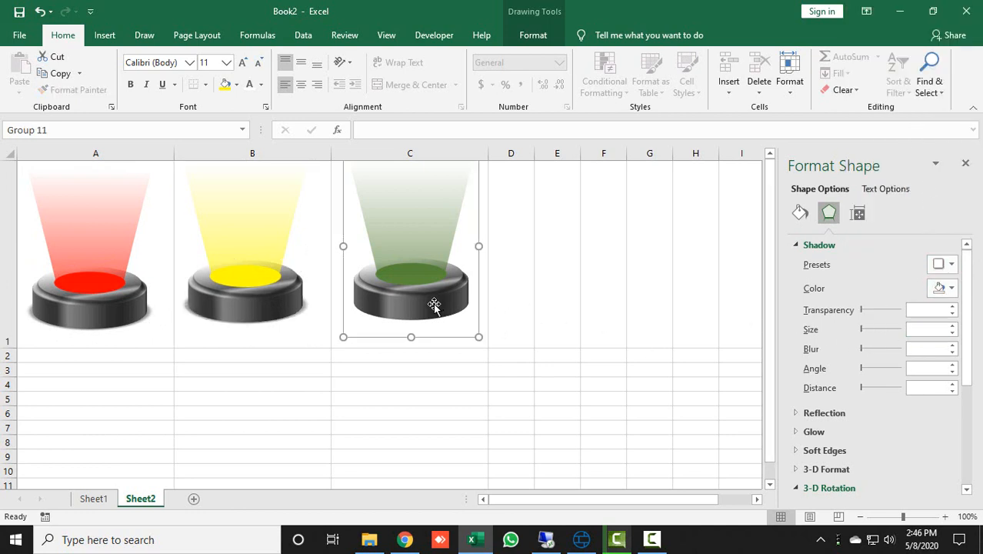
pyautogui.click(437, 305)
pyautogui.click(951, 264)
pyautogui.click(907, 134)
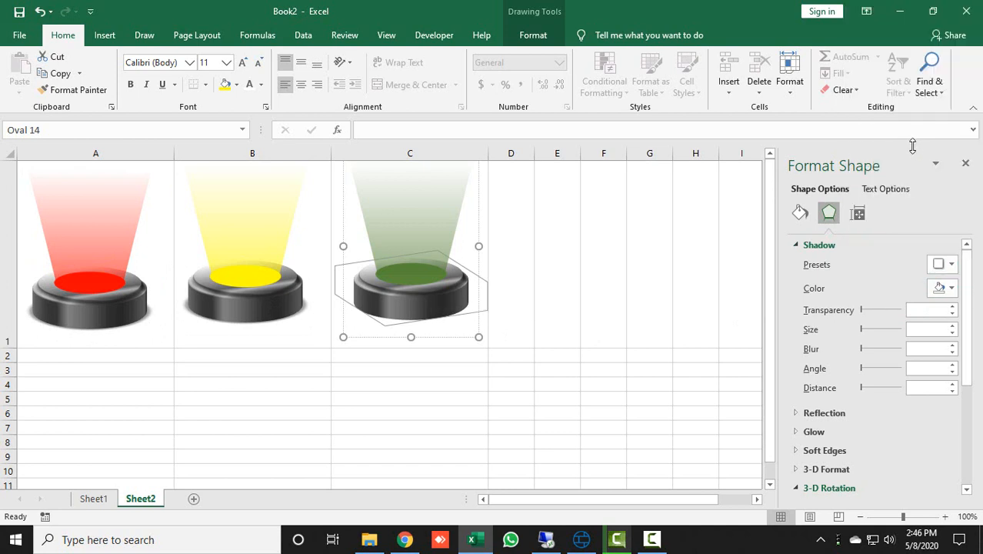
pyautogui.click(934, 330)
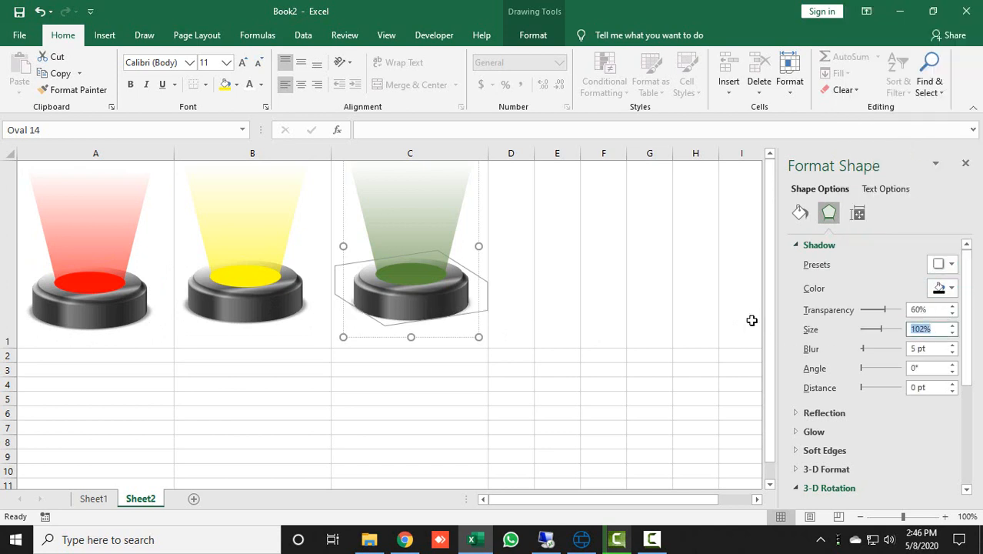
pyautogui.write('106')
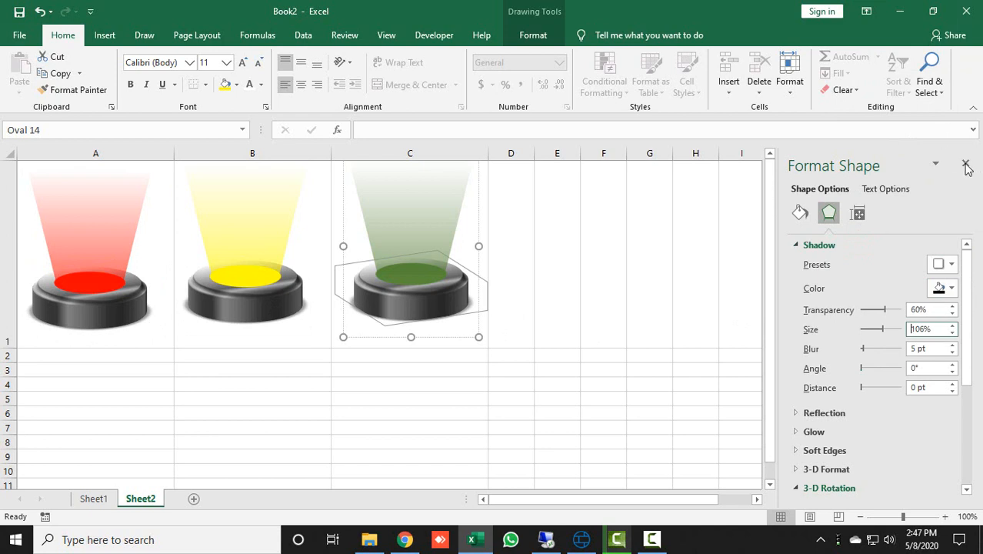
pyautogui.click(965, 166)
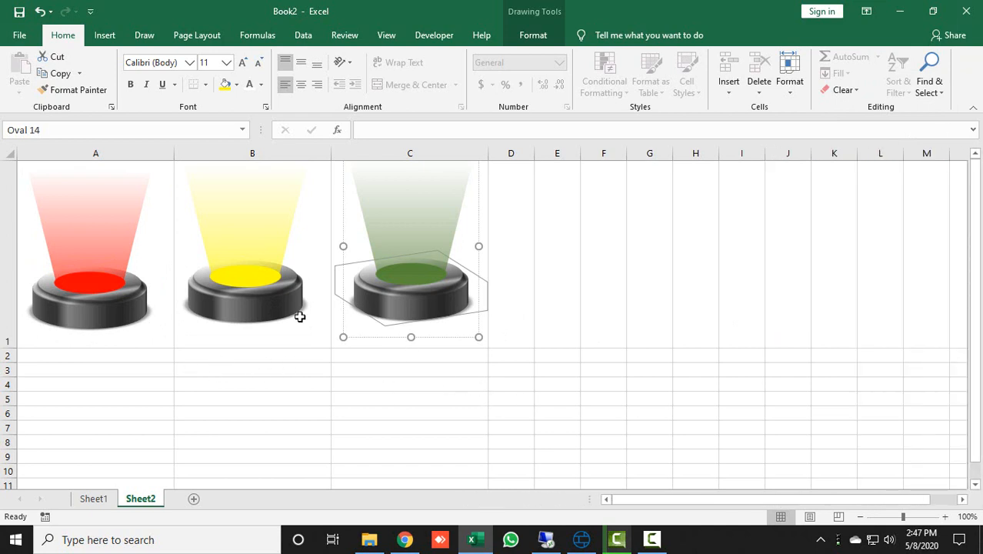
pyautogui.click(132, 371)
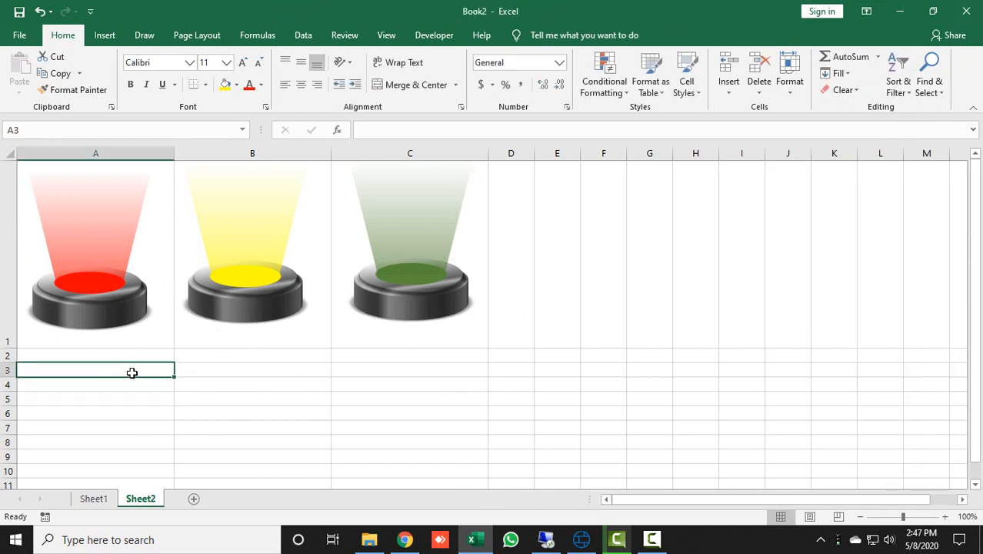
pyautogui.click(110, 319)
pyautogui.click(129, 382)
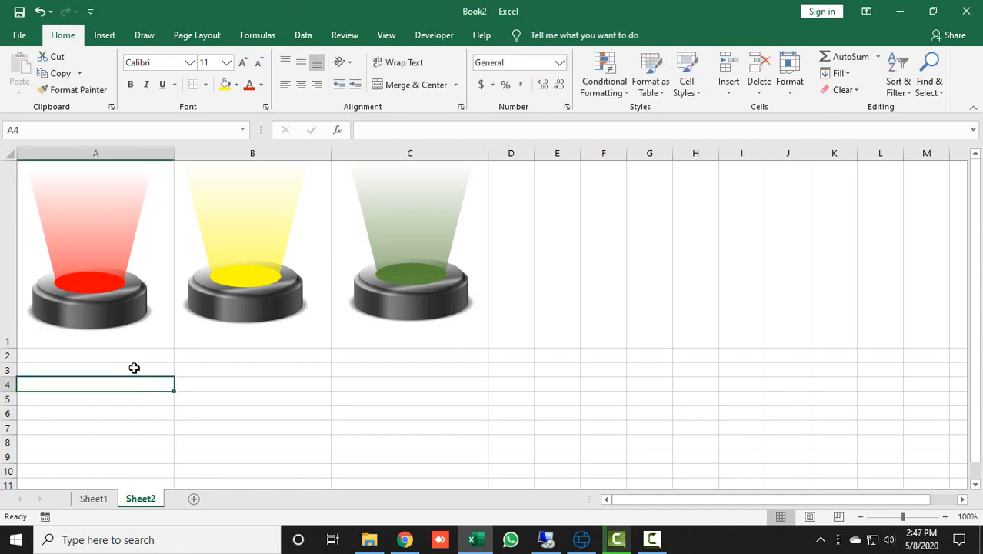
pyautogui.press('Up')
pyautogui.press('Up')
pyautogui.press('Up')
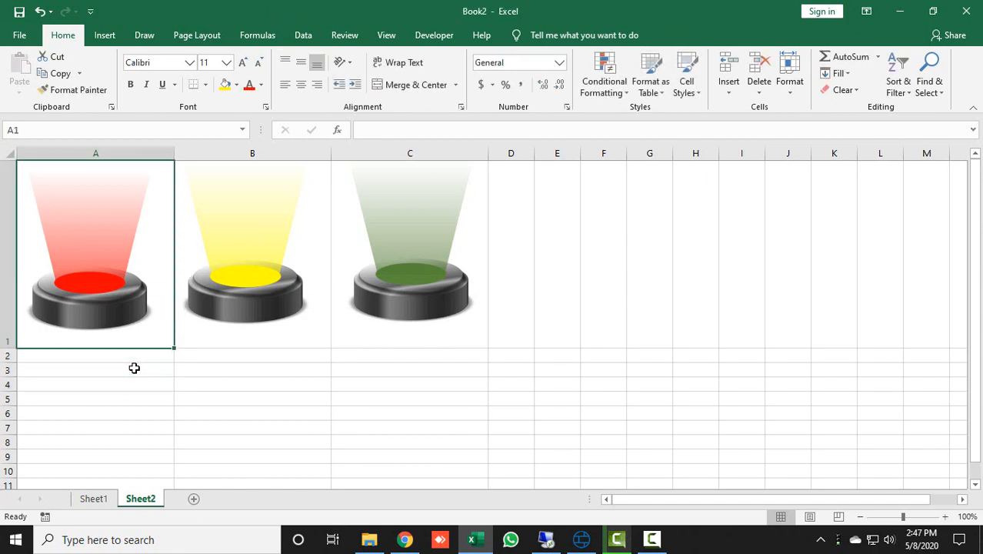
pyautogui.hotkey('ctrl', 'c')
pyautogui.click(106, 500)
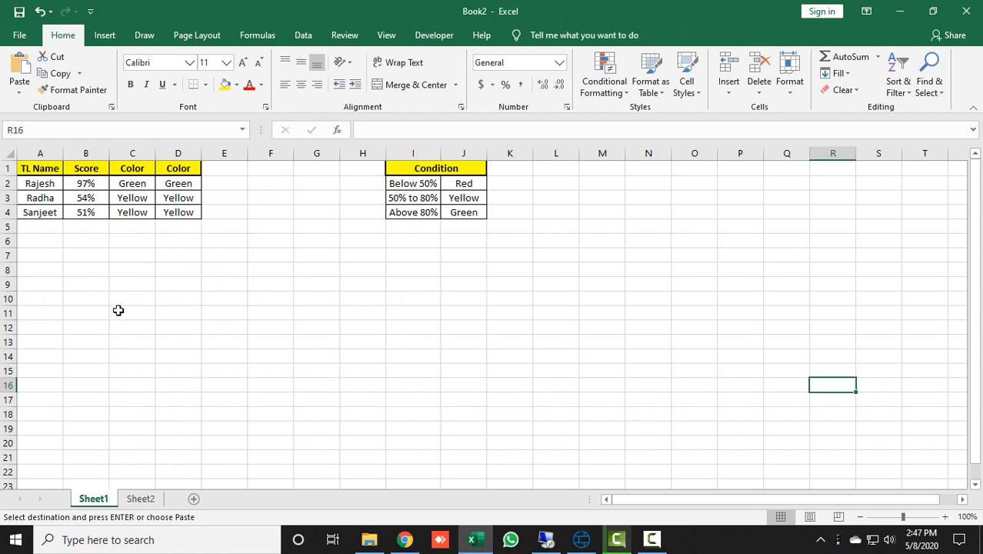
pyautogui.rightClick(127, 283)
pyautogui.click(158, 294)
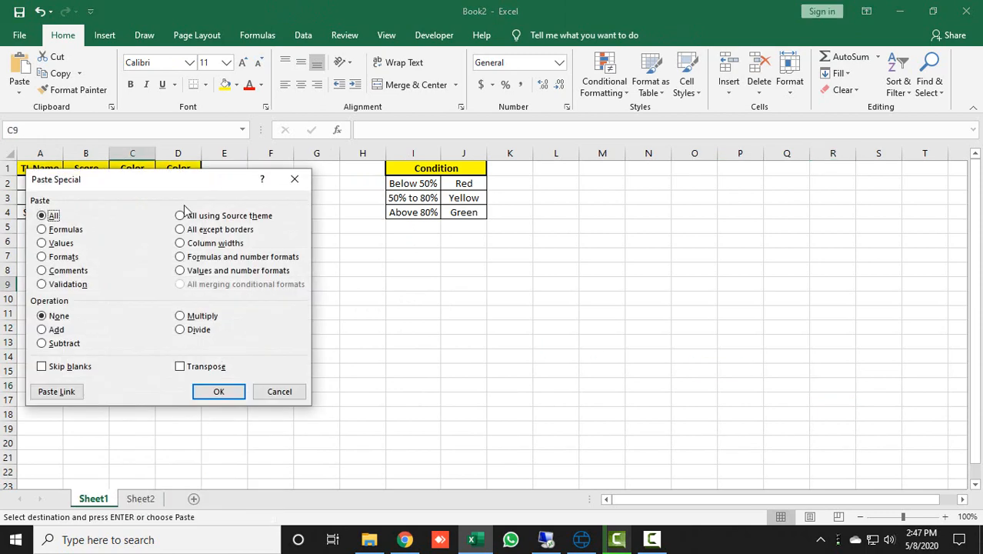
pyautogui.click(280, 391)
pyautogui.click(140, 499)
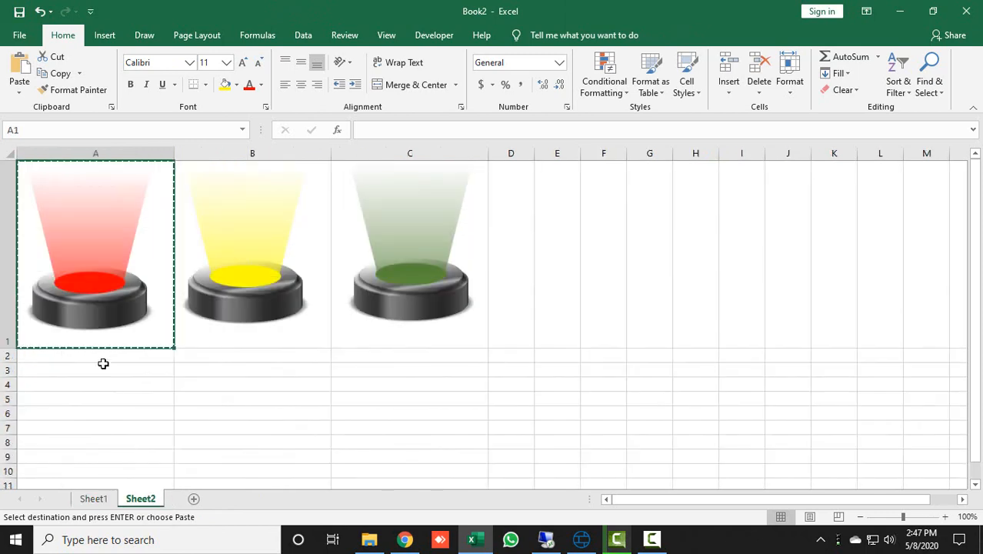
pyautogui.click(91, 281)
pyautogui.click(200, 389)
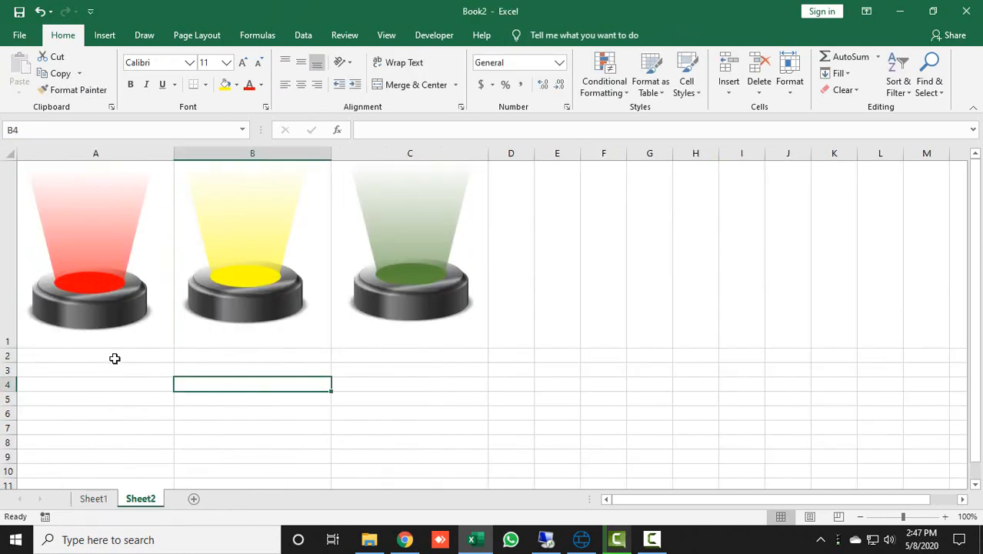
# - Copy the grouped red podium from Sheet2 and paste it into Sheet1 as a Picture (PNG) below the score table
pyautogui.click(114, 306)
pyautogui.rightClick(100, 278)
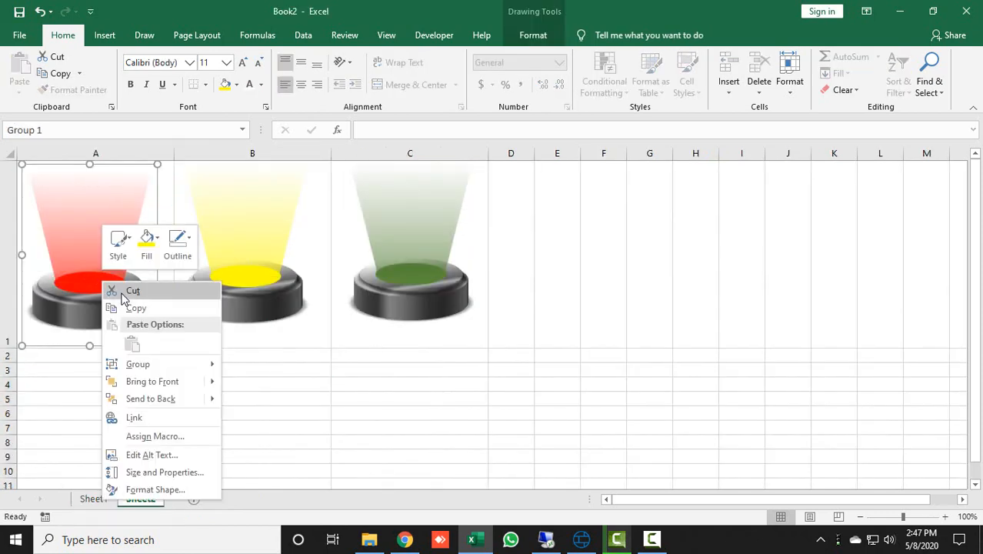
pyautogui.click(147, 310)
pyautogui.click(94, 499)
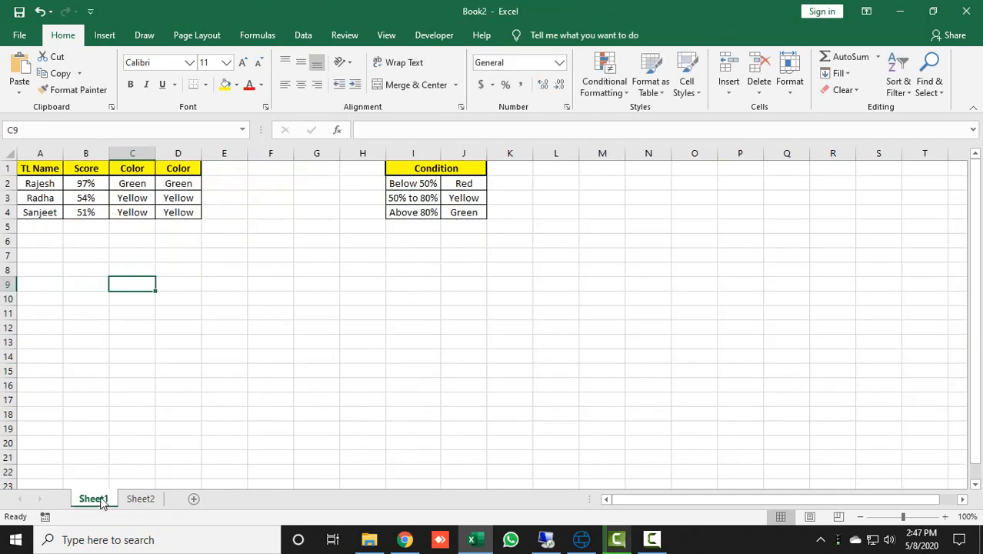
pyautogui.rightClick(192, 238)
pyautogui.click(220, 296)
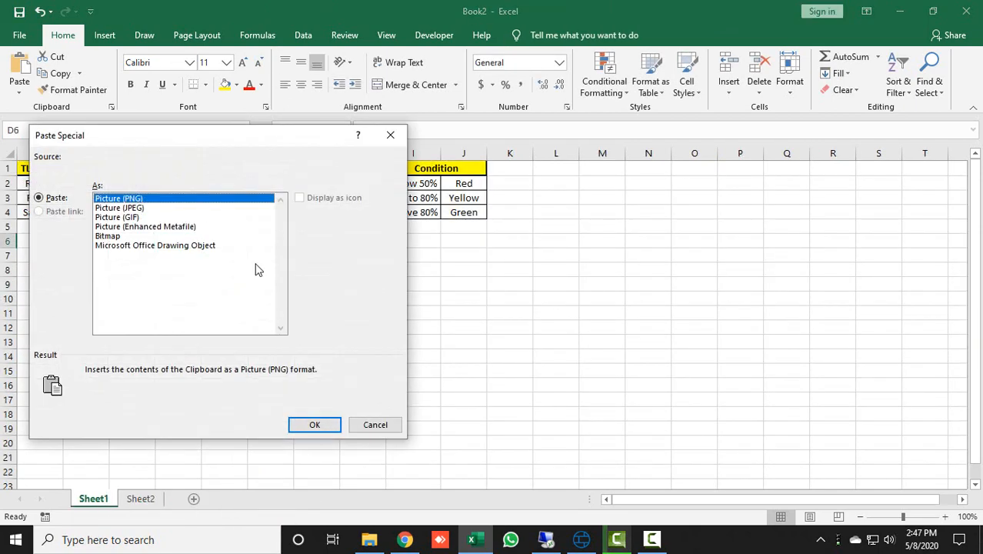
pyautogui.click(323, 425)
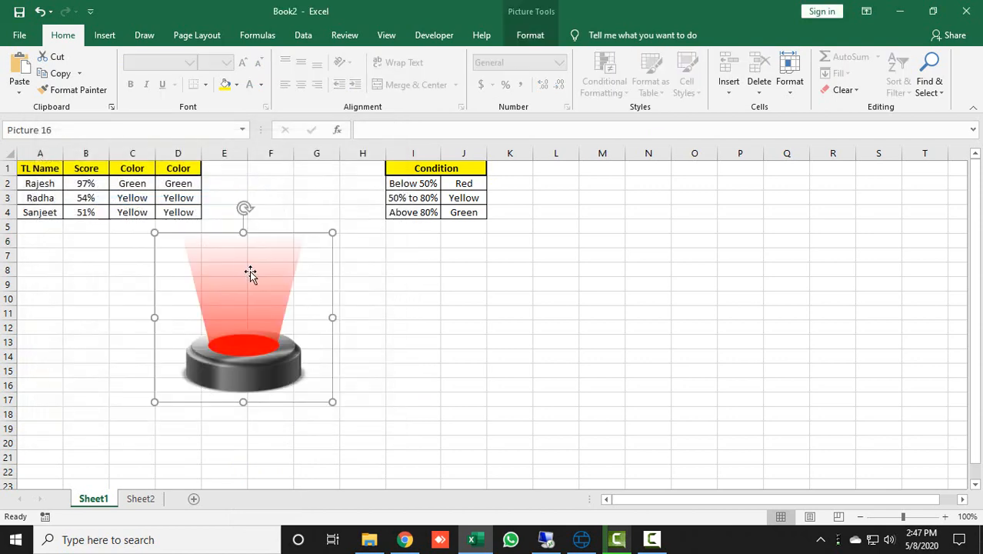
pyautogui.moveTo(248, 325); pyautogui.dragTo(245, 344)
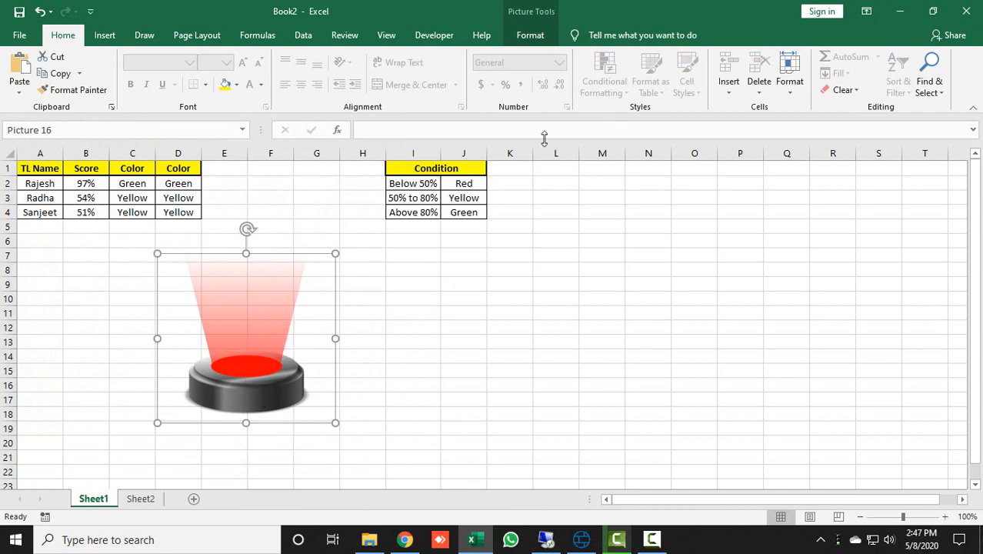
# - Crop the red podium picture slightly on all four sides to about 2.25" high by 2.4" wide
pyautogui.click(533, 36)
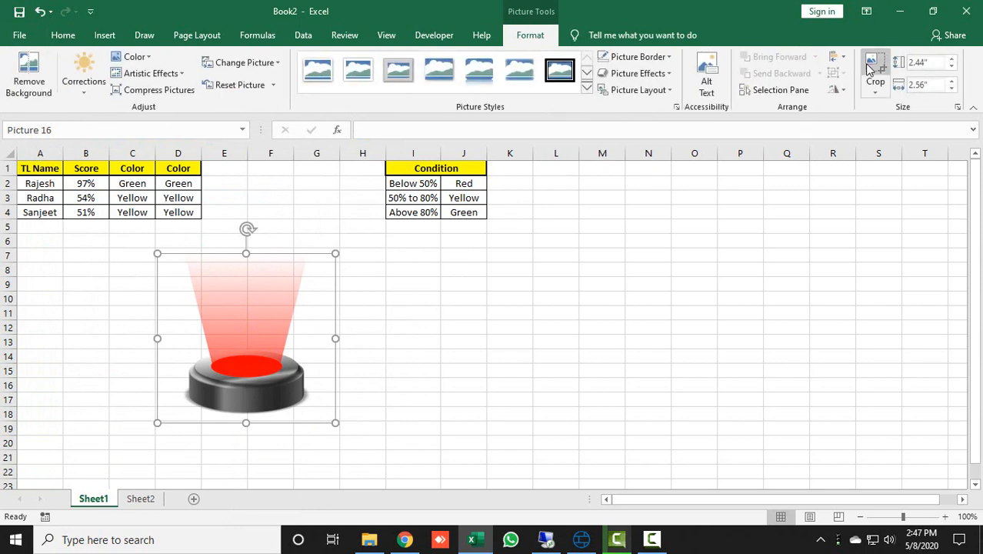
pyautogui.click(872, 68)
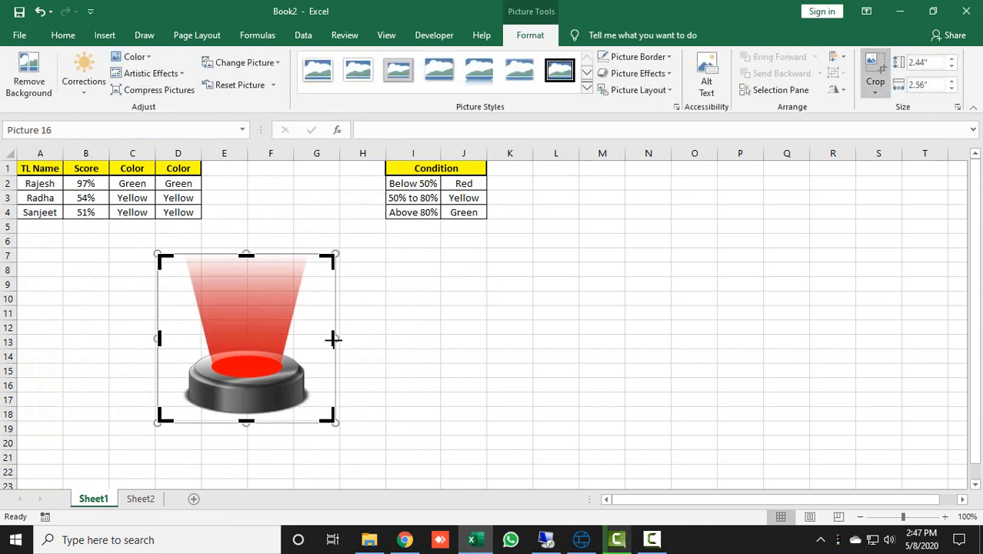
pyautogui.moveTo(334, 338); pyautogui.dragTo(327, 339)
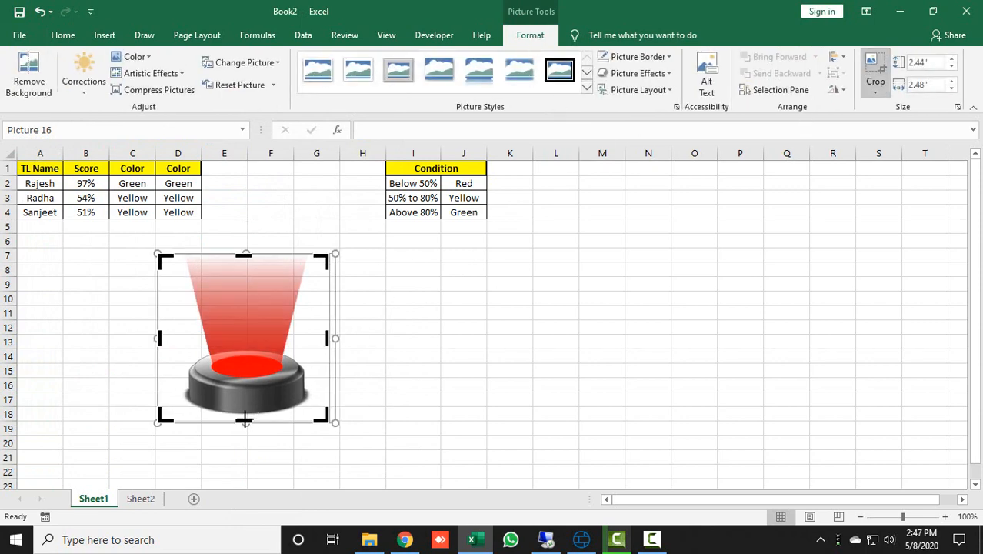
pyautogui.moveTo(245, 420); pyautogui.dragTo(246, 414)
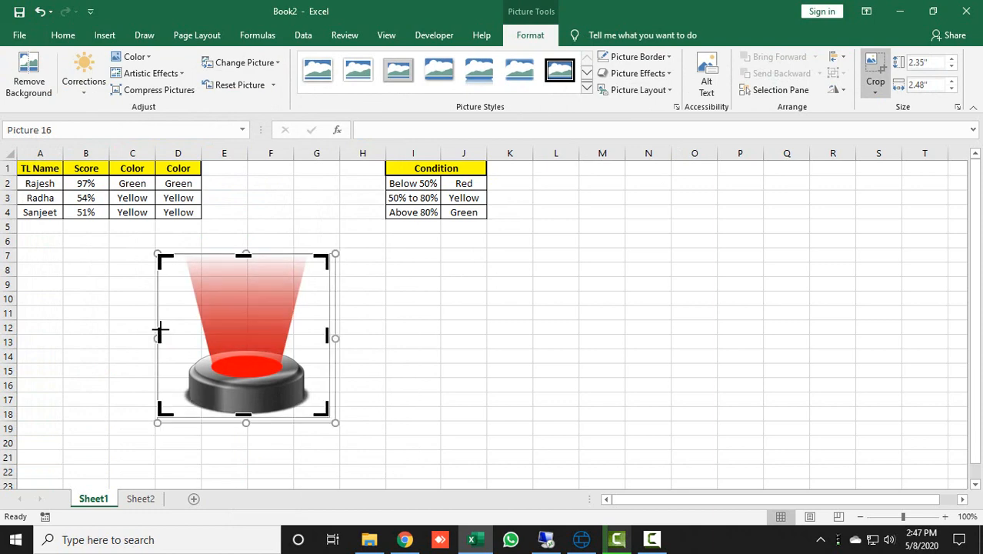
pyautogui.moveTo(160, 331); pyautogui.dragTo(165, 331)
pyautogui.moveTo(245, 254); pyautogui.dragTo(244, 261)
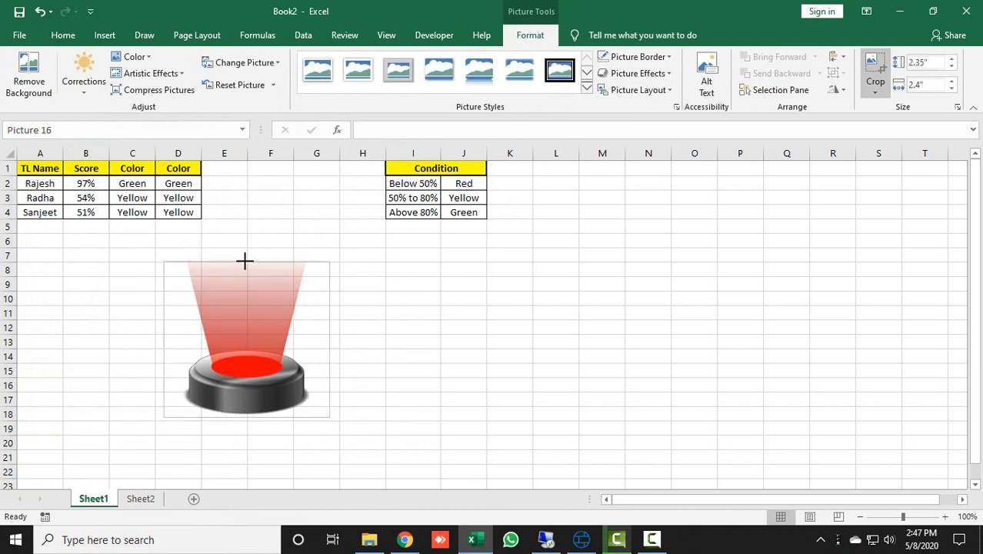
pyautogui.click(876, 77)
pyautogui.click(556, 345)
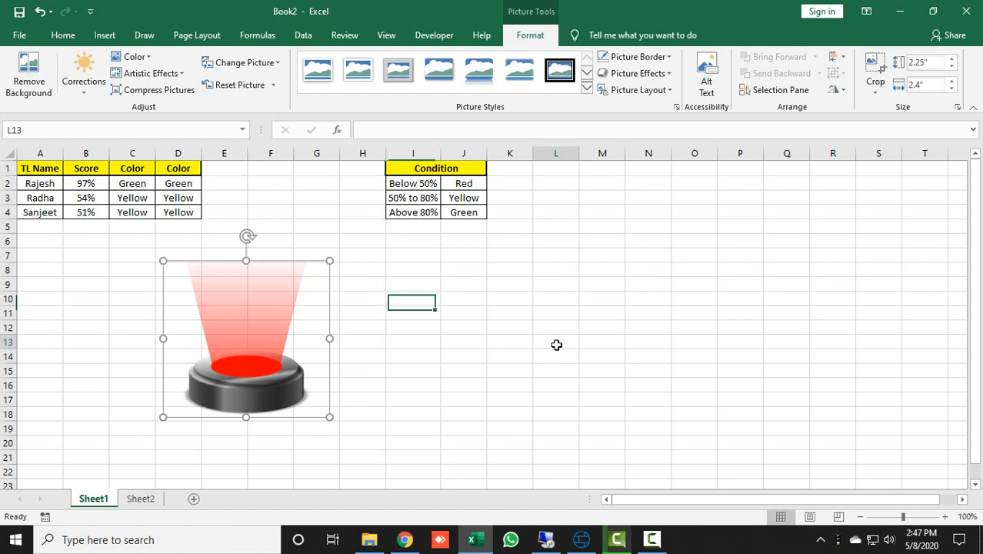
# - Turn off Sheet1's gridlines and shift the red podium picture slightly down and to the left beneath the score table
pyautogui.click(259, 345)
pyautogui.click(543, 326)
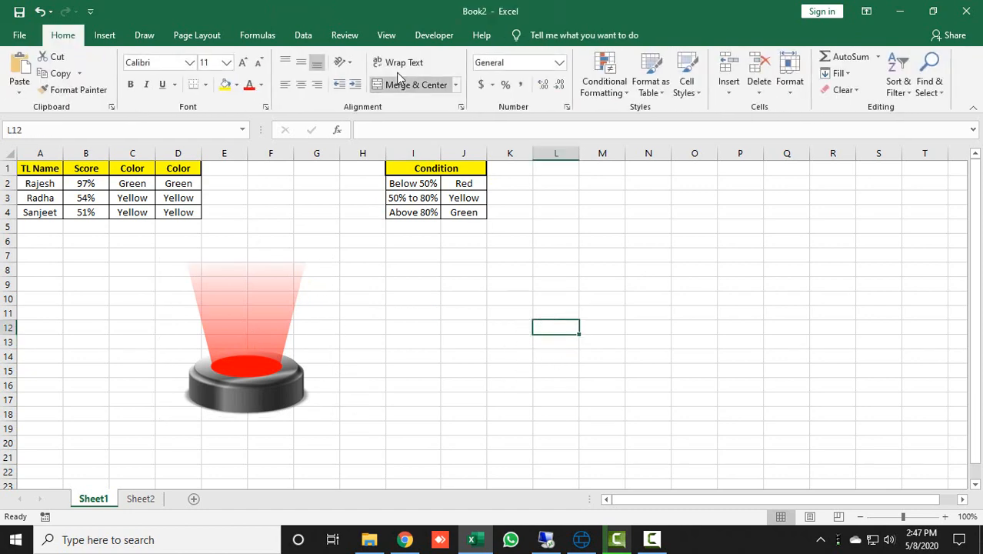
pyautogui.click(386, 36)
pyautogui.click(198, 90)
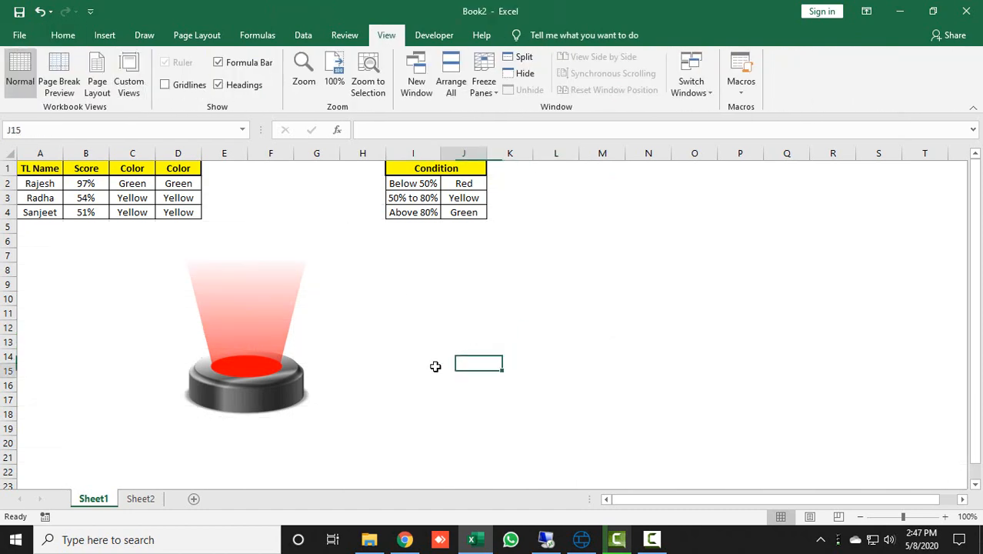
pyautogui.moveTo(262, 340); pyautogui.dragTo(239, 354)
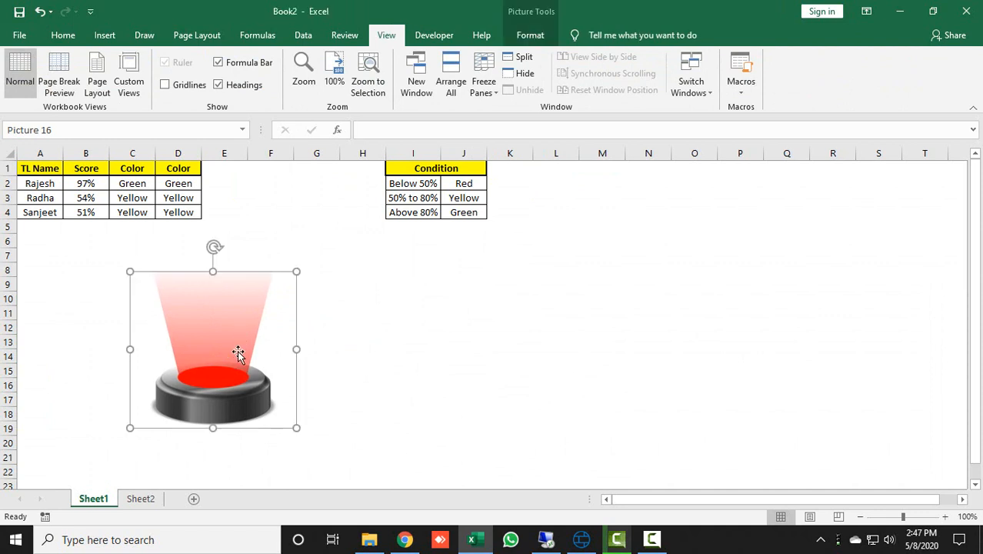
# - Return to Sheet2 and begin defining a new workbook-scope name called Red in the Name Manager
pyautogui.click(140, 499)
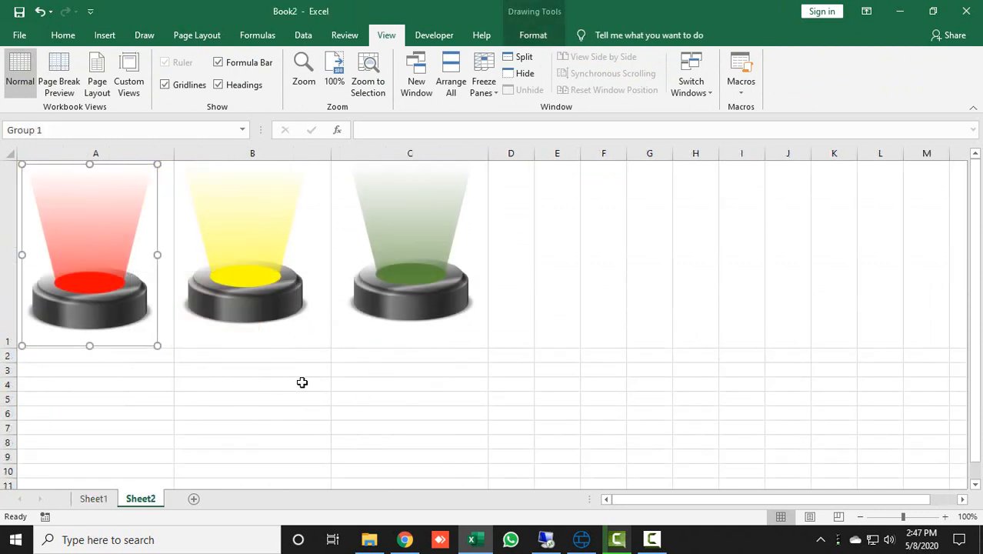
pyautogui.click(256, 407)
pyautogui.click(77, 386)
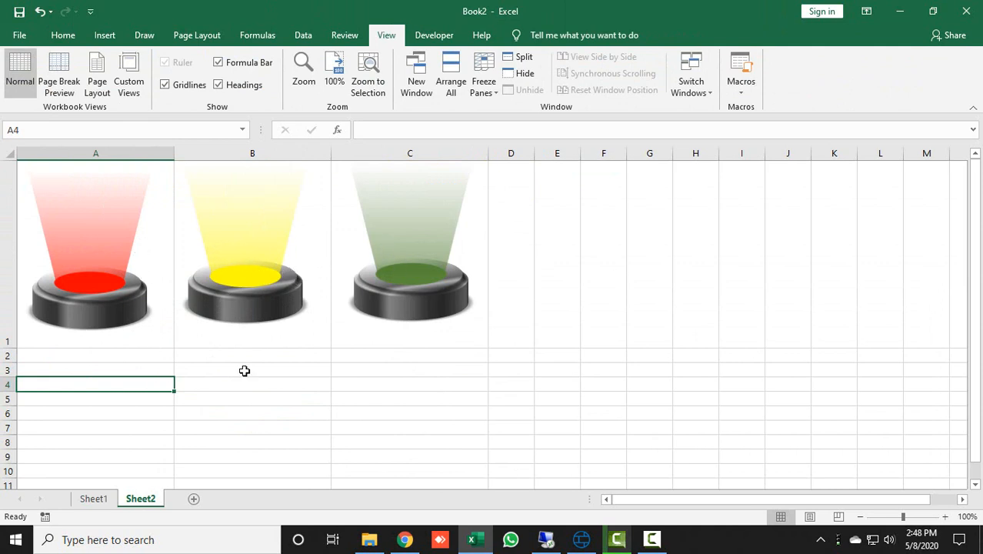
pyautogui.click(257, 35)
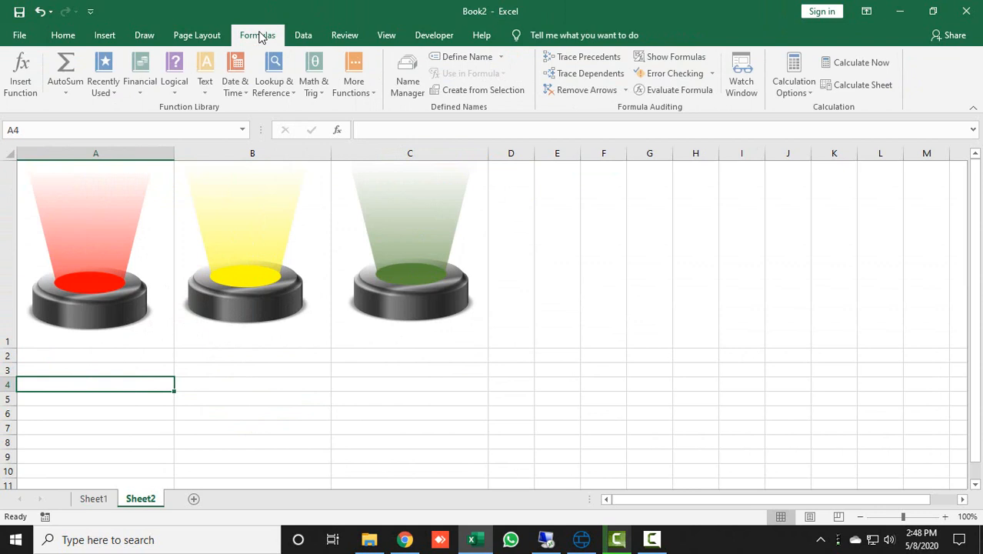
pyautogui.click(420, 87)
pyautogui.click(455, 184)
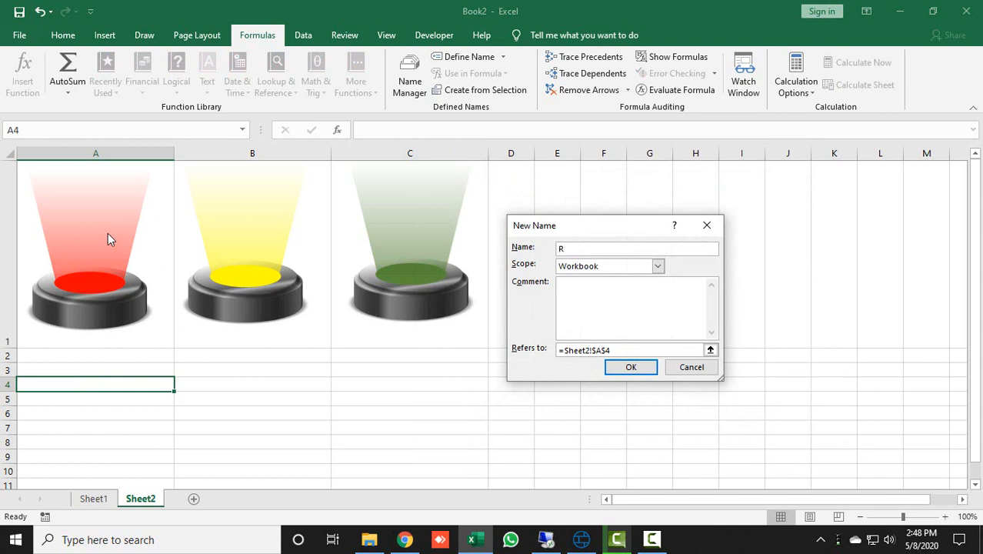
pyautogui.write('Red')
# - Make the name Red refer to the red podium's cell, =Sheet2!$A$1, and save it
pyautogui.click(638, 350)
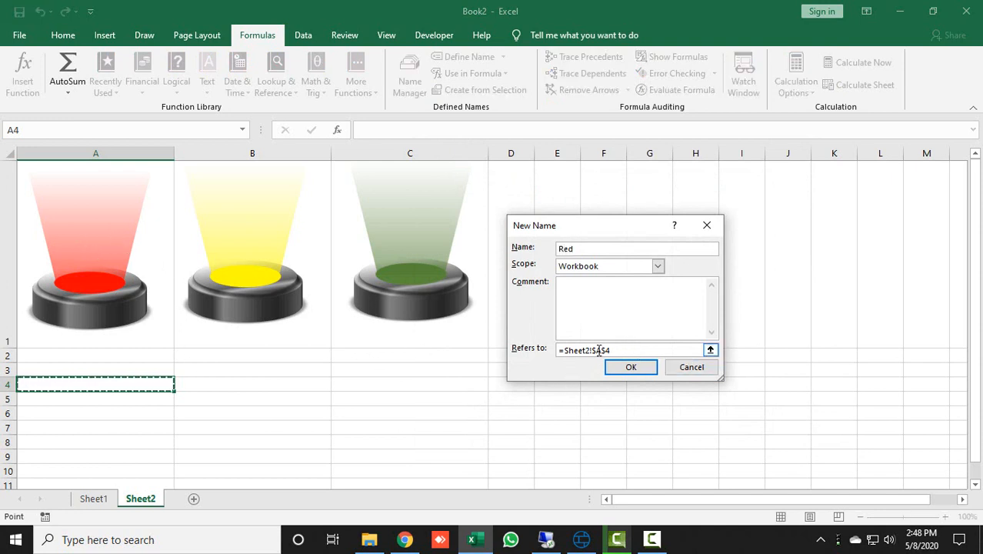
pyautogui.moveTo(613, 350); pyautogui.dragTo(452, 343)
pyautogui.press('BackSpace')
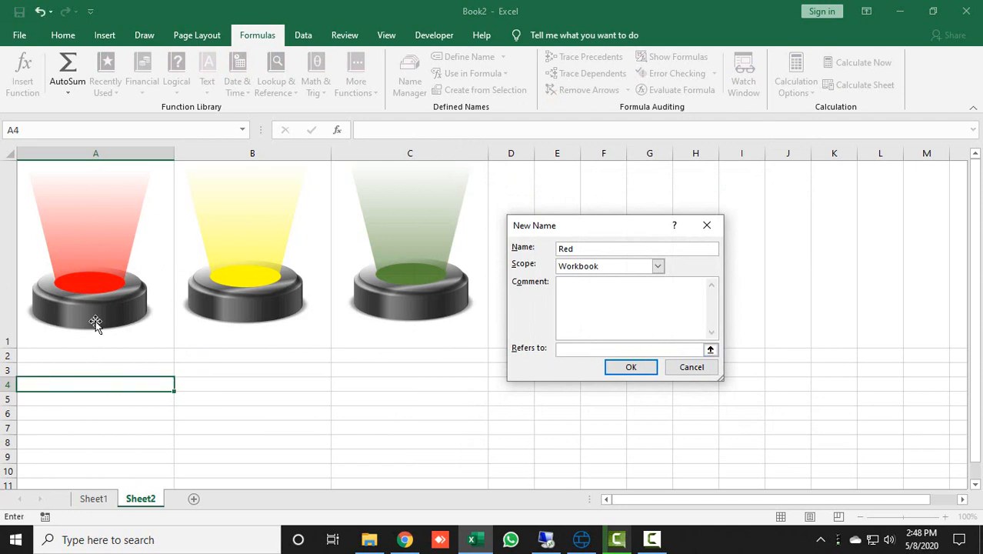
pyautogui.click(110, 369)
pyautogui.press('Up')
pyautogui.press('Up')
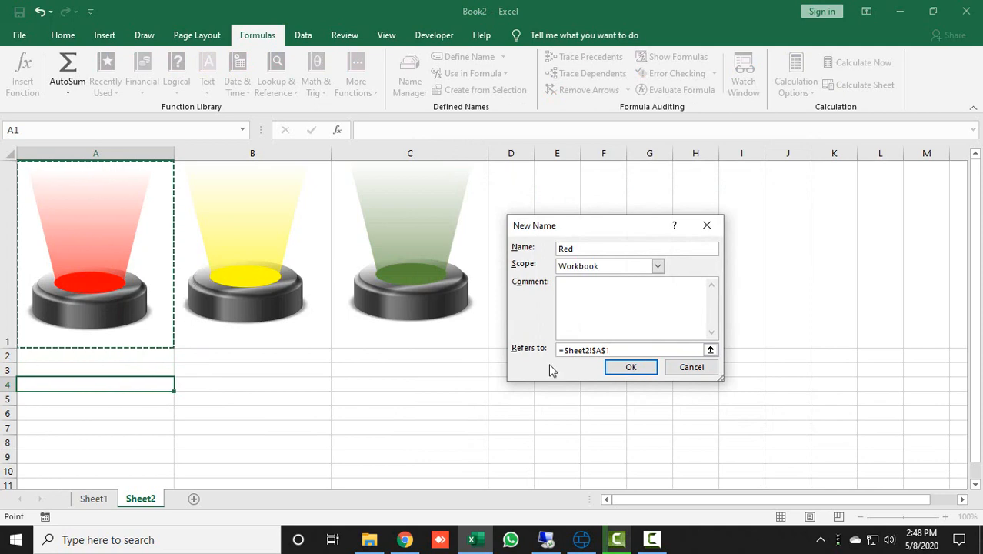
pyautogui.click(631, 367)
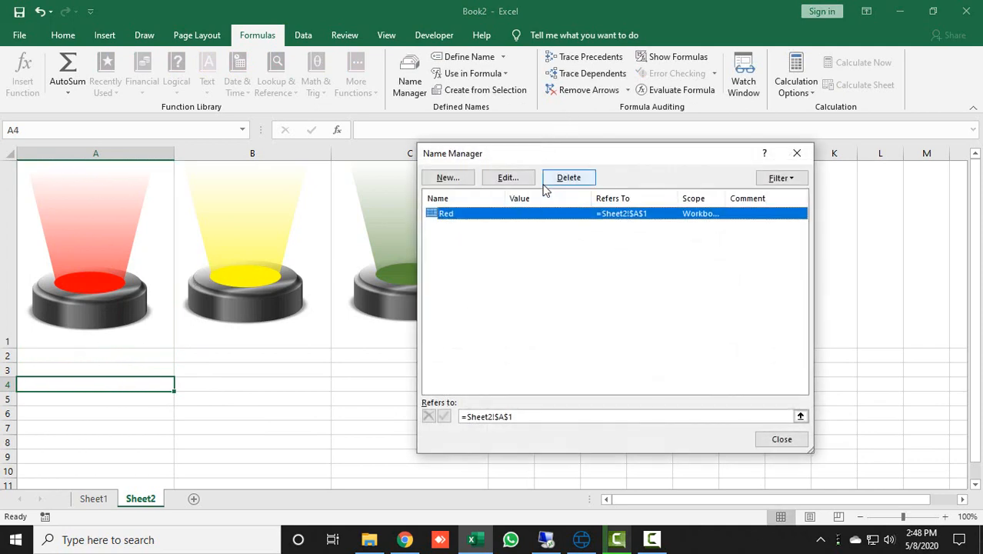
# - Define a second workbook name, Yellow, referring to the yellow podium's cell, =Sheet2!$B$1
pyautogui.click(448, 177)
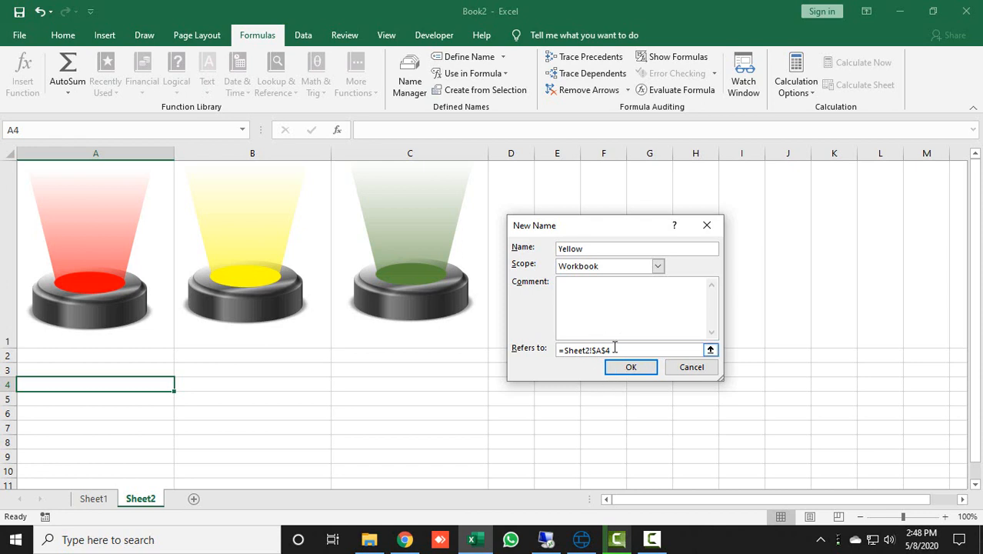
pyautogui.moveTo(615, 348); pyautogui.dragTo(321, 336)
pyautogui.press('BackSpace')
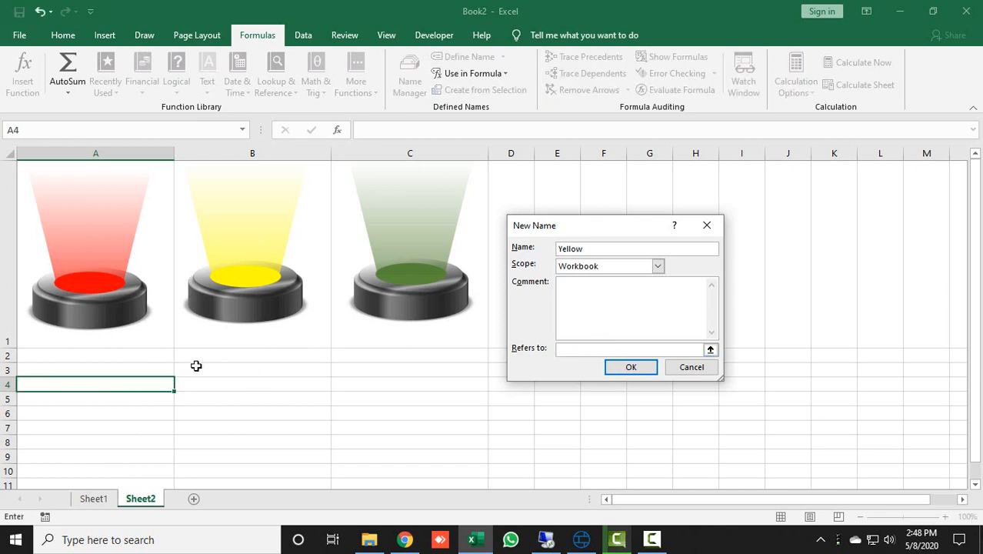
pyautogui.click(231, 356)
pyautogui.click(268, 342)
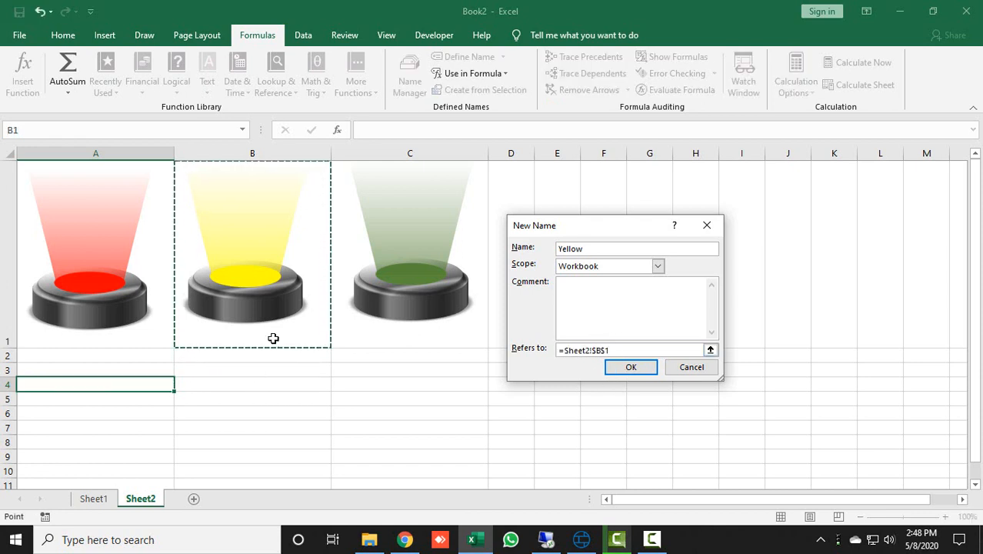
pyautogui.click(646, 371)
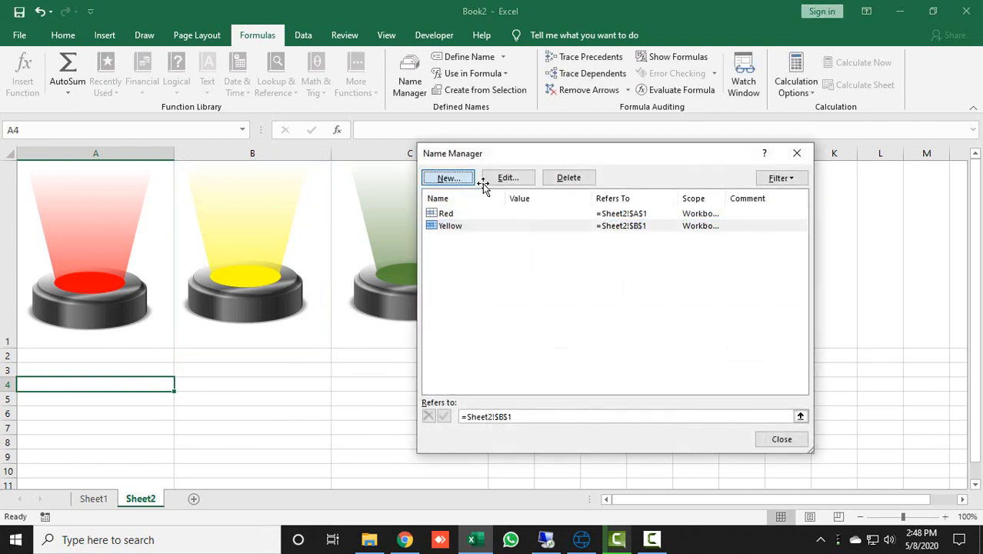
# - Define a third workbook name, Green, referring to the green podium's cell, =Sheet2!$C$1, and close the Name Manager
pyautogui.click(449, 178)
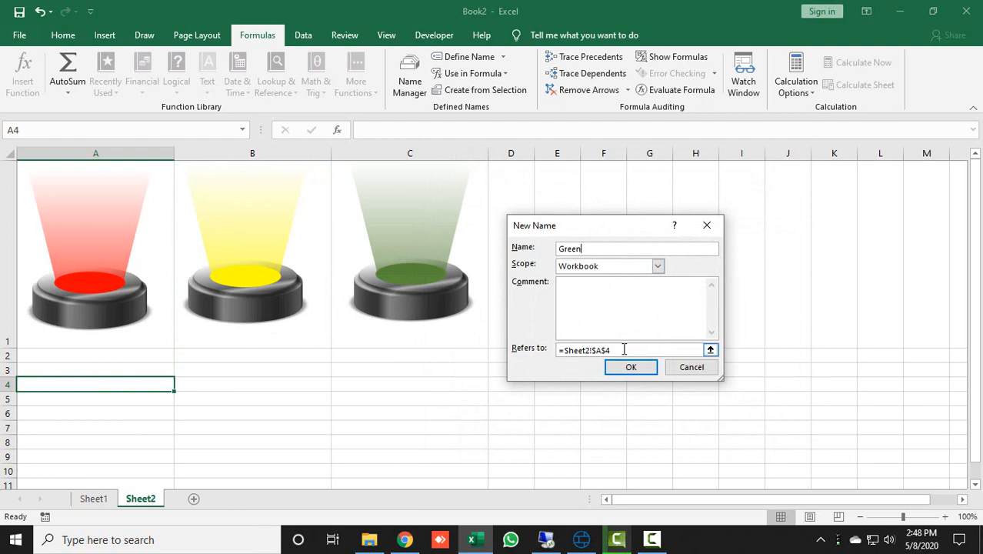
pyautogui.moveTo(624, 350); pyautogui.dragTo(253, 345)
pyautogui.press('BackSpace')
pyautogui.click(378, 356)
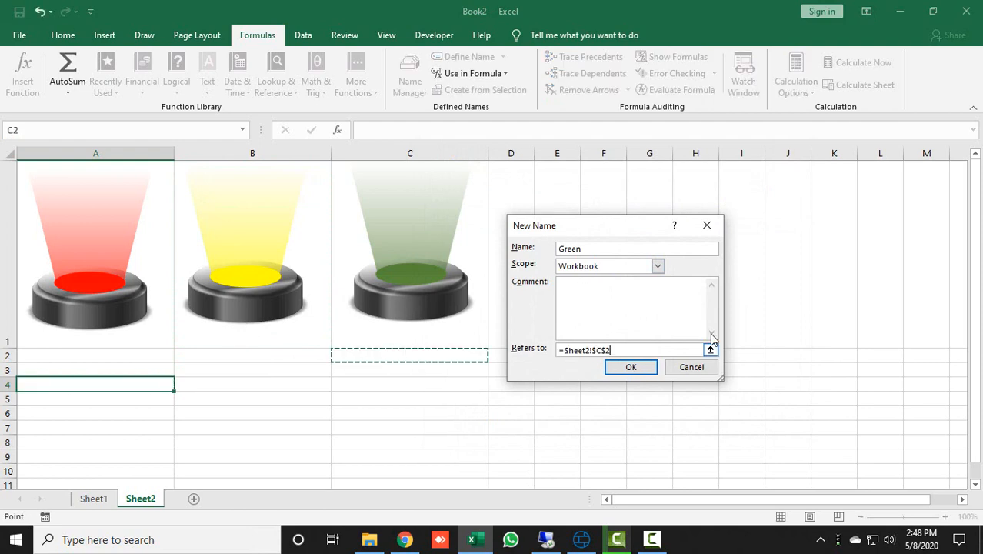
pyautogui.press('Up')
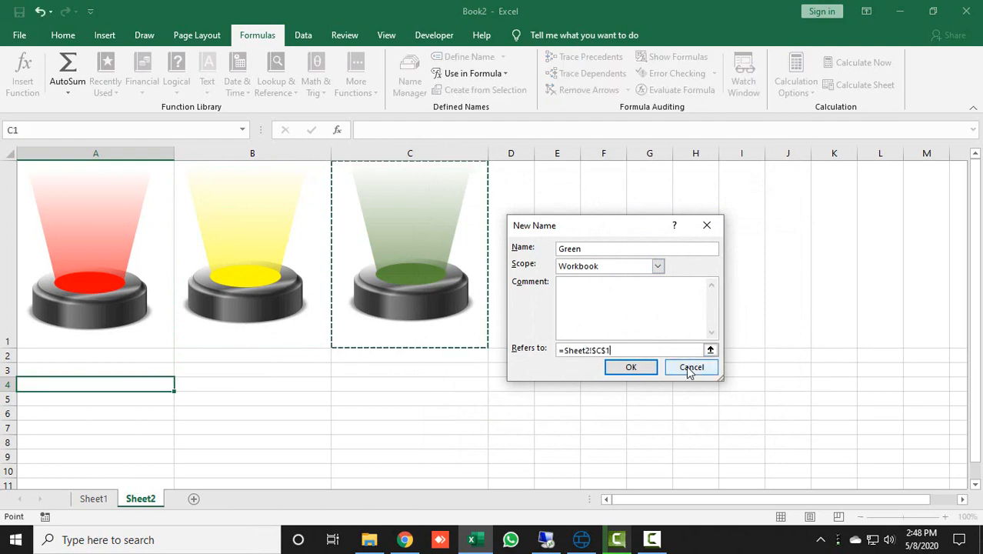
pyautogui.click(637, 368)
pyautogui.click(782, 447)
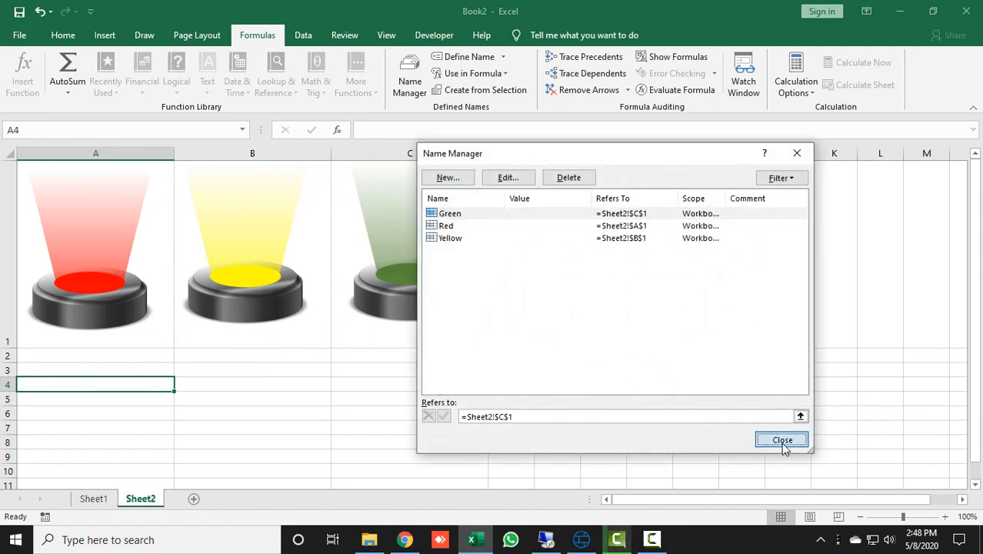
# - On Sheet1, shift the red podium picture slightly down and to the left, and duplicate it twice
pyautogui.click(107, 501)
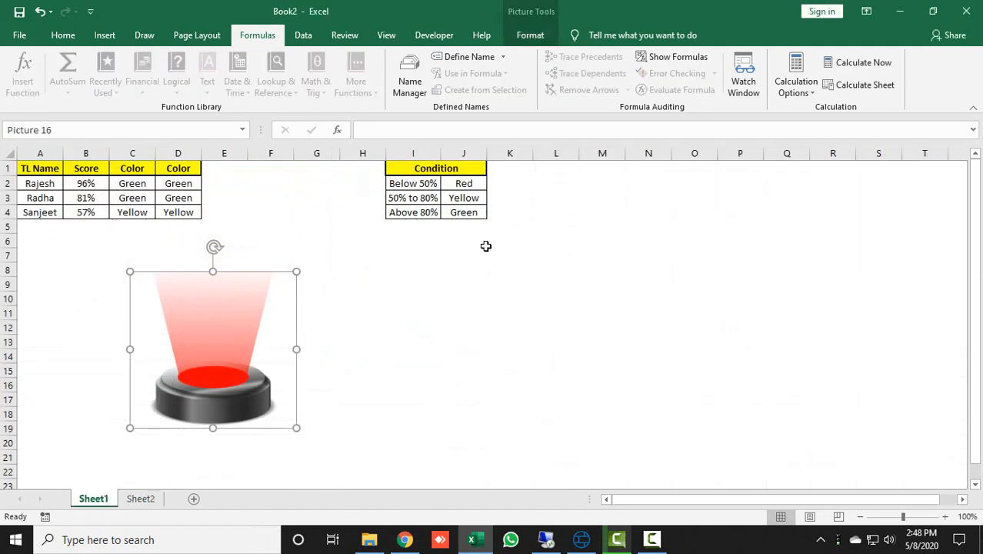
pyautogui.moveTo(257, 340); pyautogui.dragTo(219, 338)
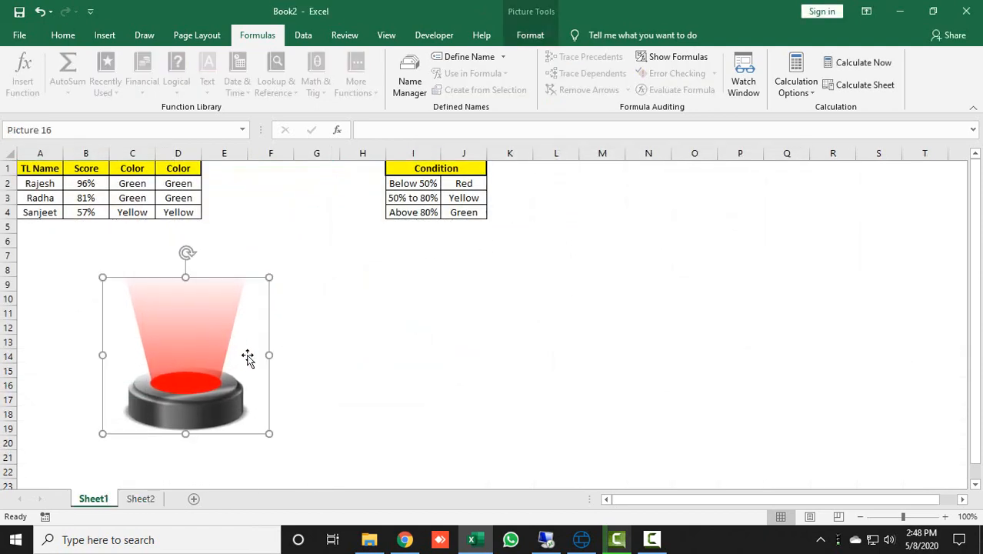
pyautogui.hotkey('ctrl', 'd')
pyautogui.hotkey('ctrl', 'd')
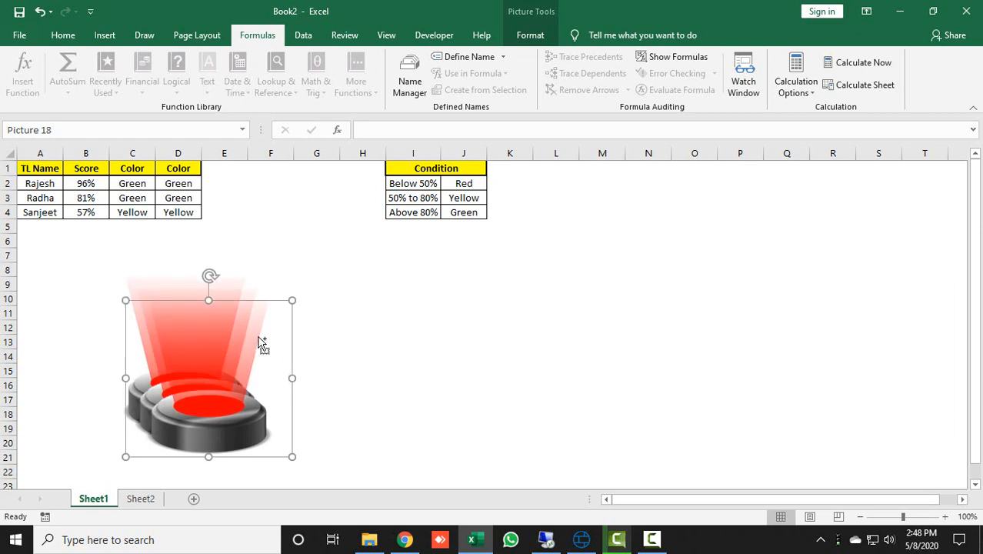
# - Arrange the two podium copies in a row to the right of the original, with gaps between them
pyautogui.moveTo(271, 312); pyautogui.dragTo(646, 277)
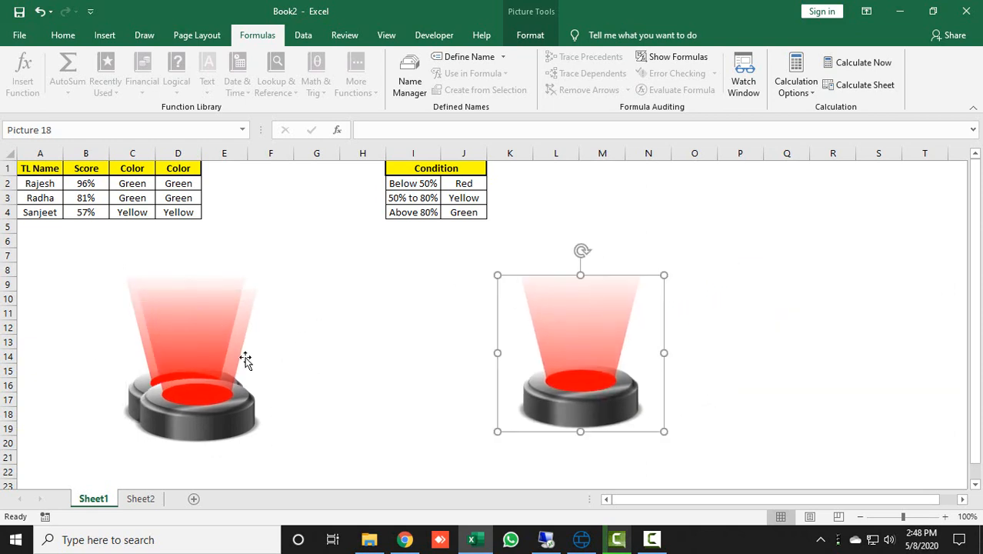
pyautogui.moveTo(247, 358); pyautogui.dragTo(414, 335)
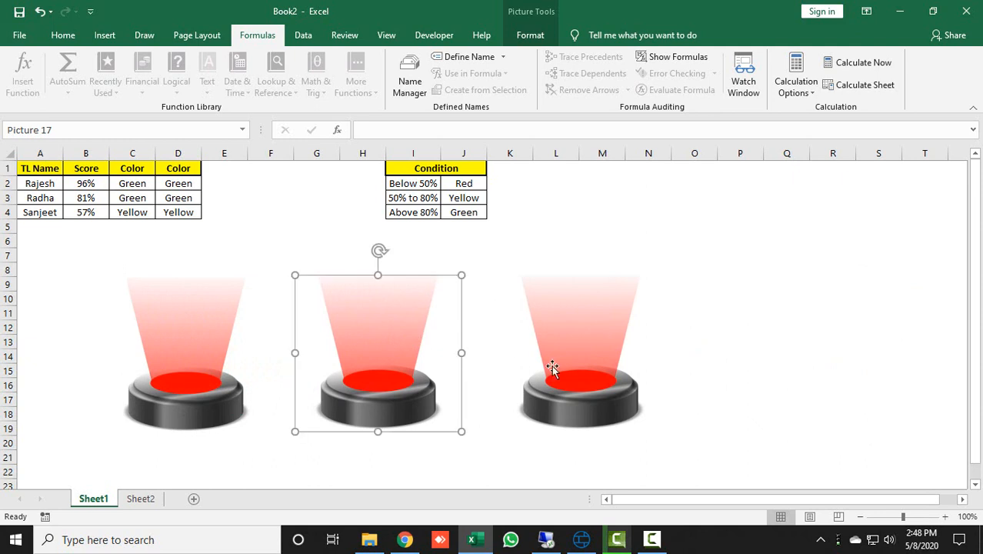
pyautogui.moveTo(604, 353); pyautogui.dragTo(616, 349)
pyautogui.moveTo(383, 344); pyautogui.dragTo(410, 340)
pyautogui.click(487, 256)
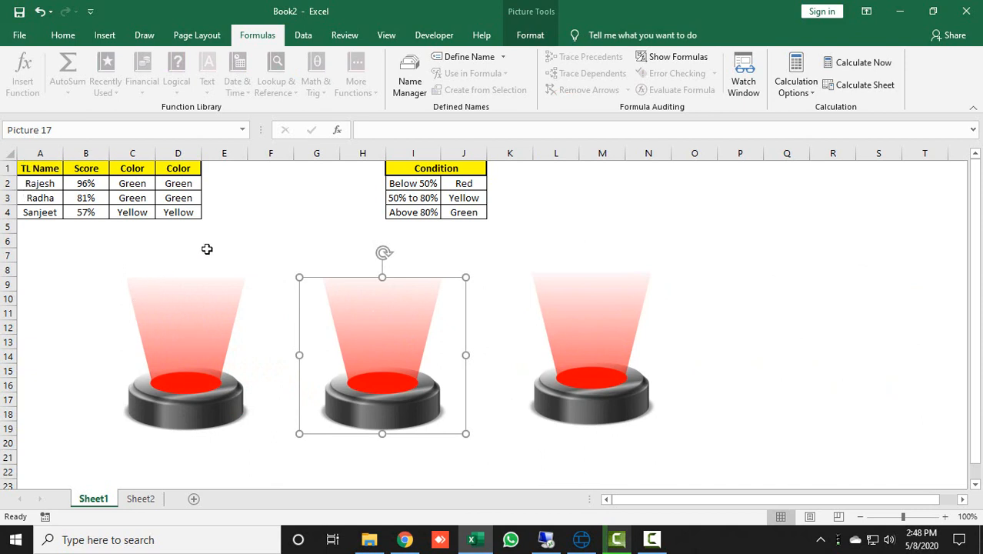
# - Define a workbook name matching the first team leader's name in A2, referring to =INDIRECT(Sheet1!$C$2)
pyautogui.click(269, 214)
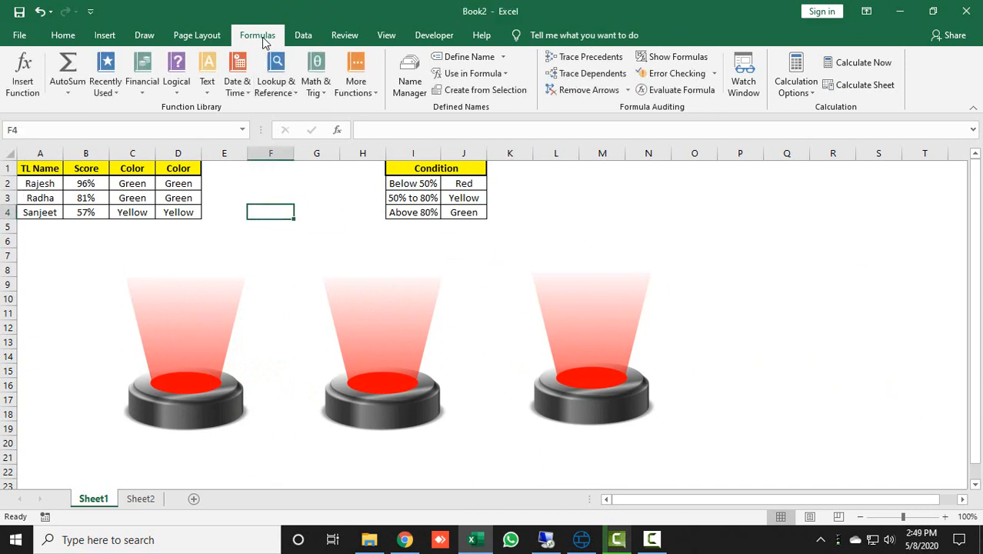
pyautogui.click(410, 81)
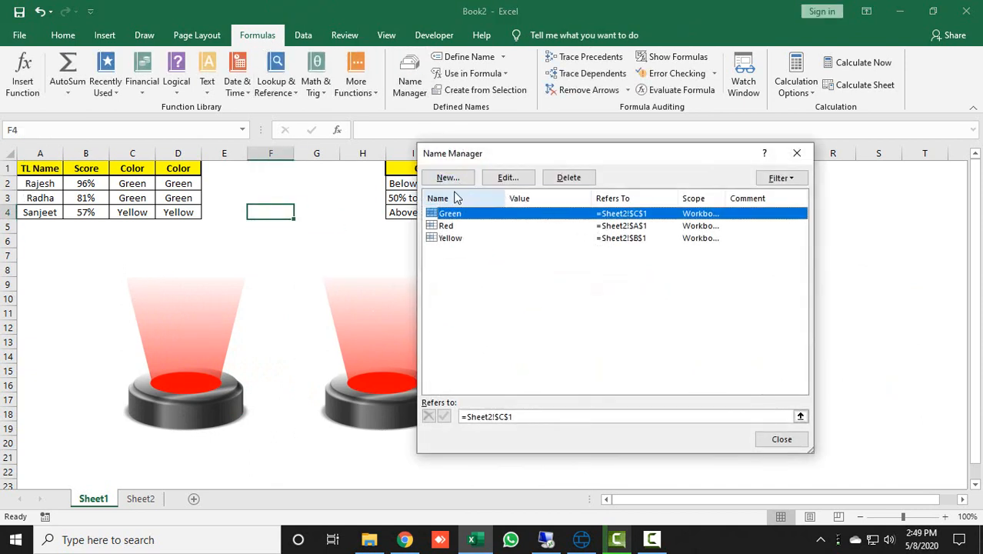
pyautogui.click(461, 180)
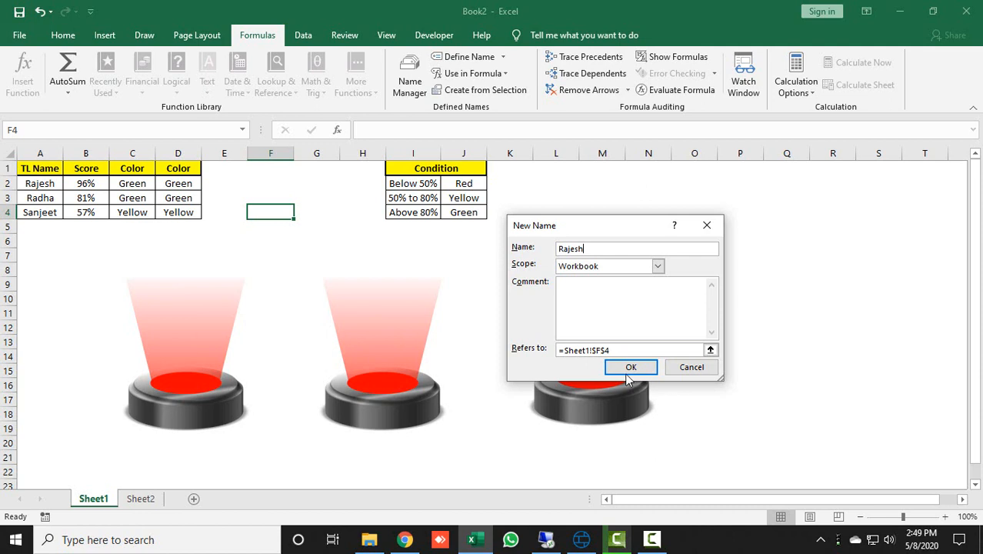
pyautogui.click(613, 350)
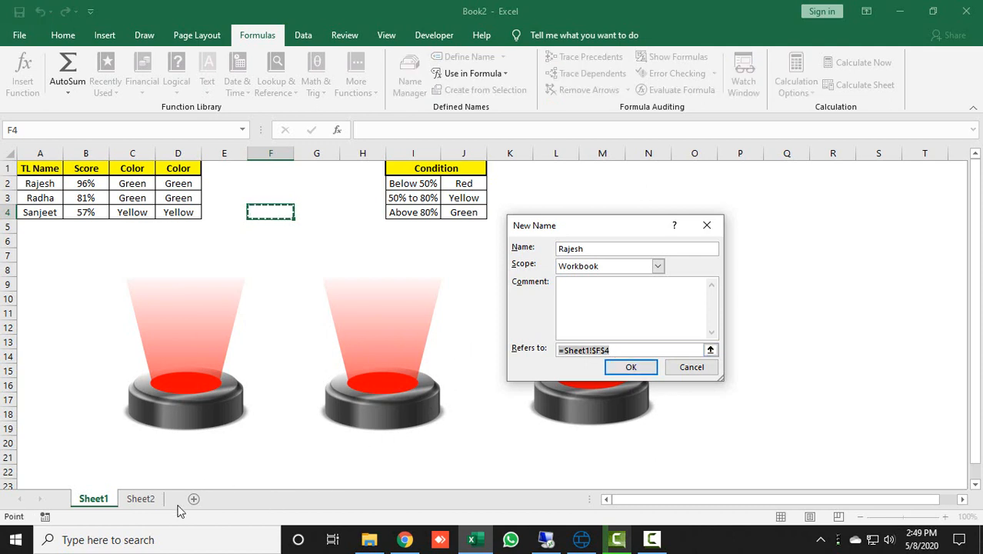
pyautogui.write('=indirect(')
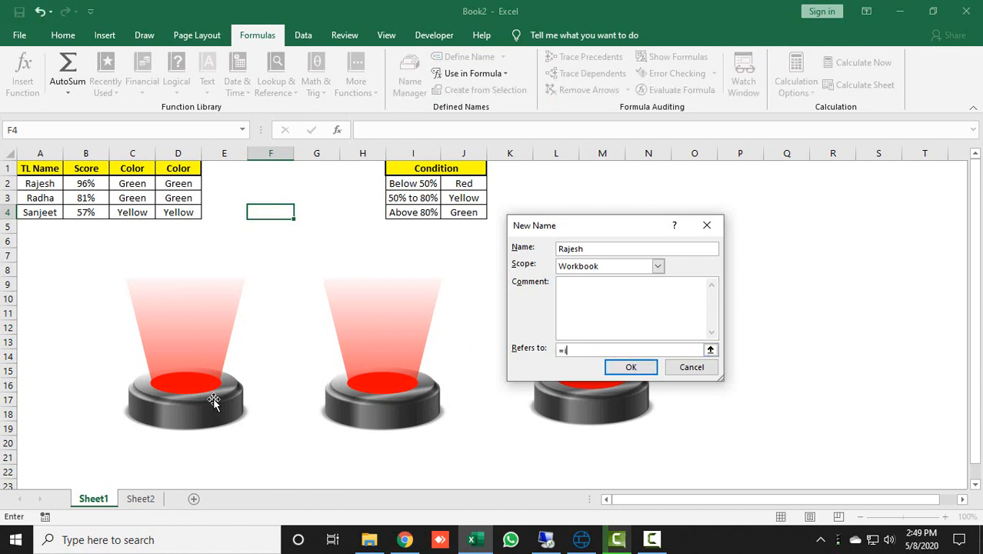
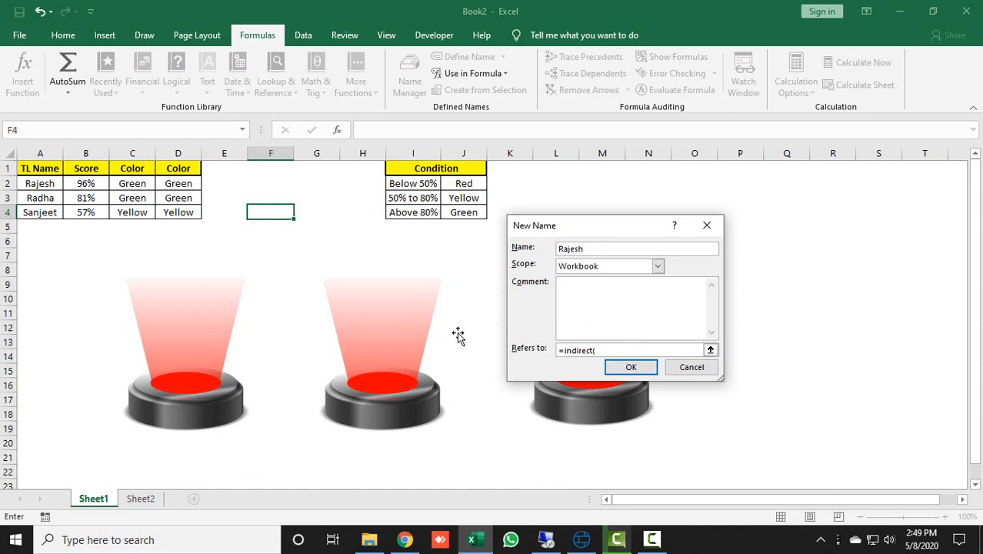
pyautogui.click(137, 186)
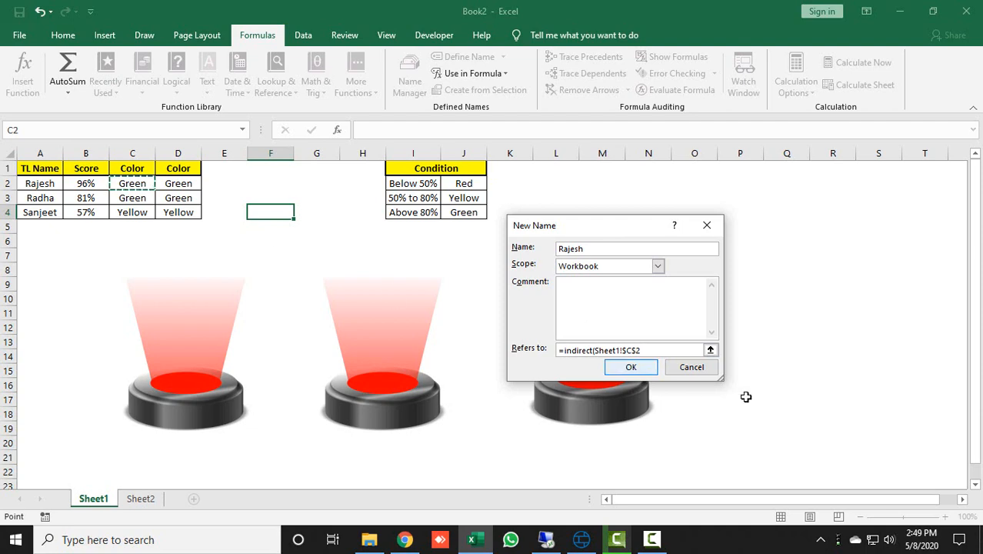
pyautogui.write(')')
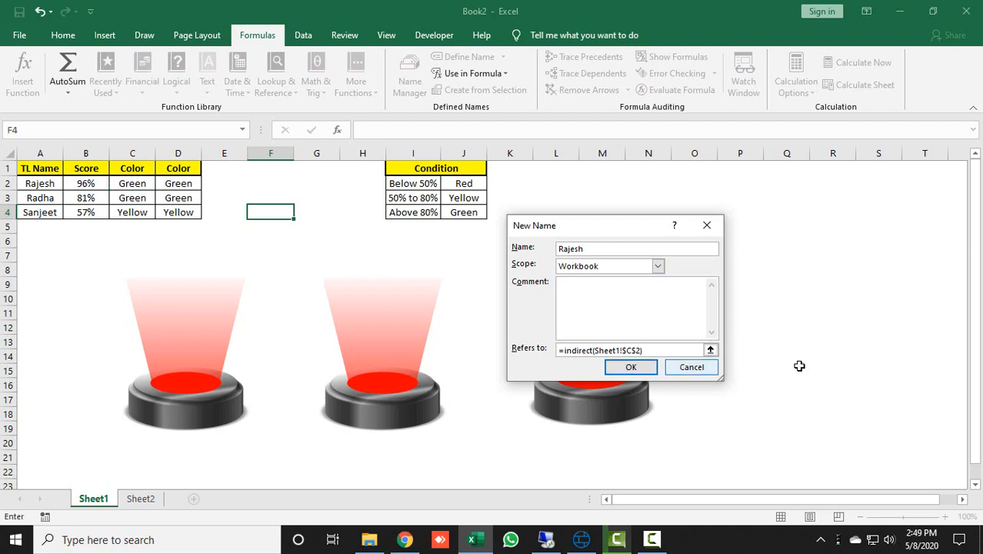
pyautogui.click(631, 367)
# - Define a workbook name matching the second team leader's name in A3, referring to =INDIRECT(Sheet1!$C$3)
pyautogui.click(448, 178)
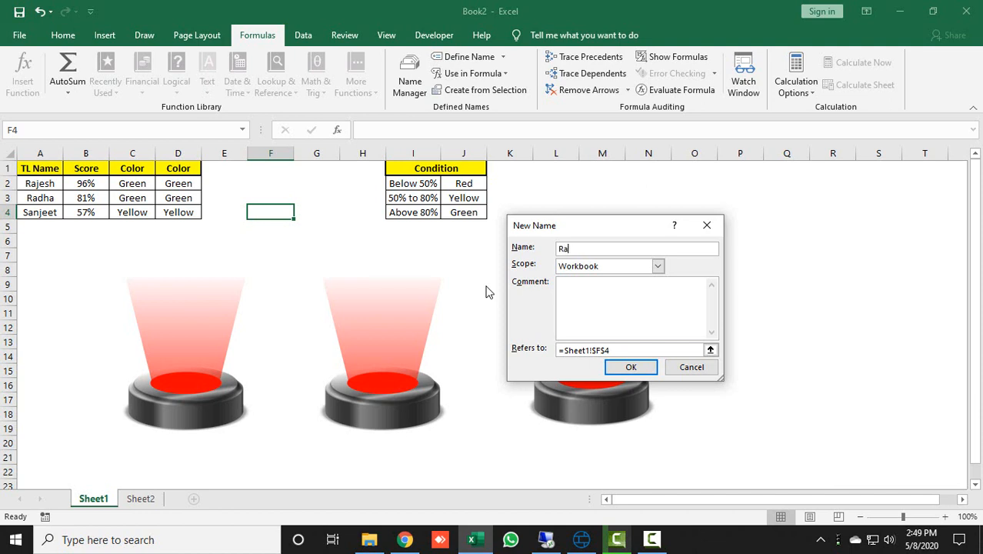
pyautogui.moveTo(618, 350); pyautogui.dragTo(146, 291)
pyautogui.write('=indirect(')
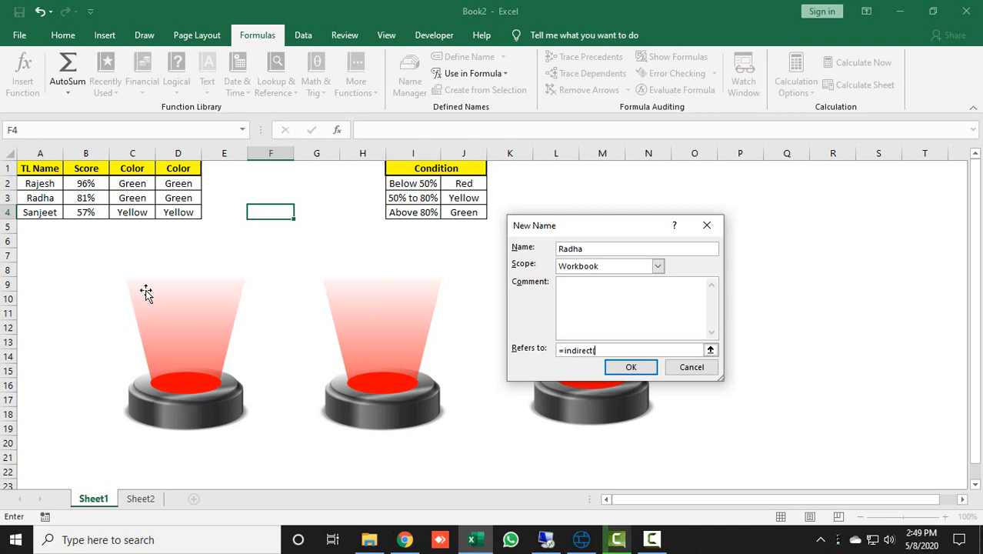
pyautogui.click(127, 198)
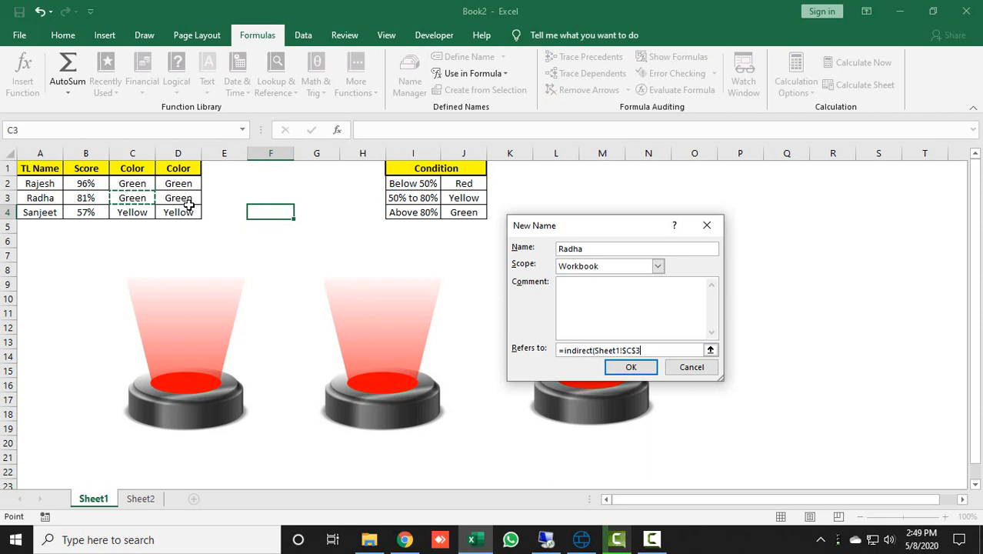
pyautogui.write(')')
pyautogui.click(631, 368)
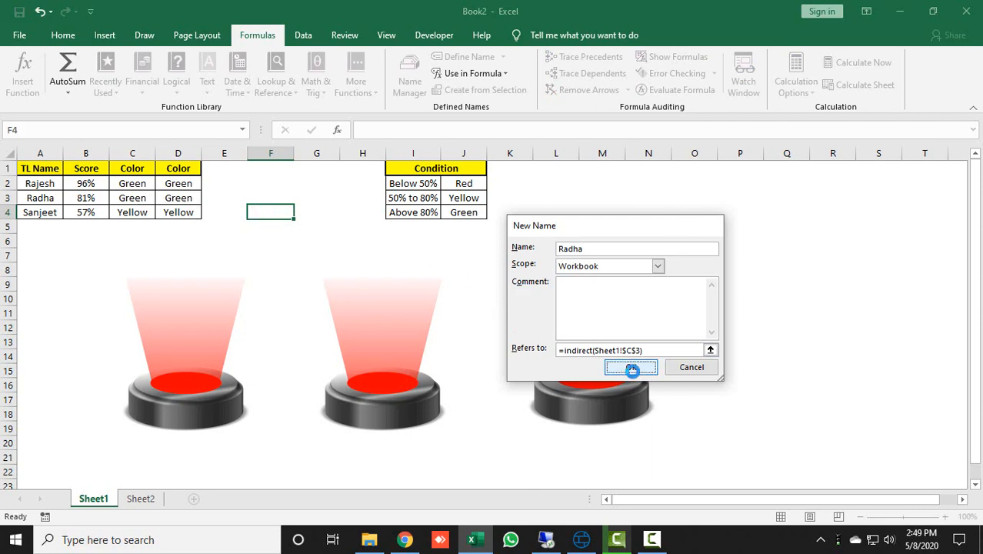
# - Define a workbook name matching the third team leader's name in A4, referring to =INDIRECT(Sheet1!$C$4), and close the Name Manager
pyautogui.click(450, 177)
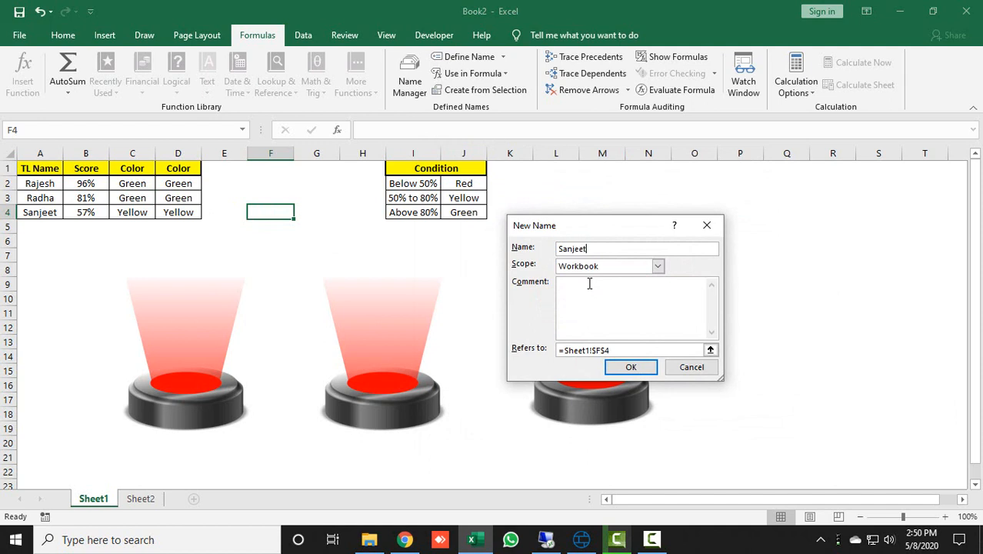
pyautogui.moveTo(558, 351); pyautogui.dragTo(621, 350)
pyautogui.write('=')
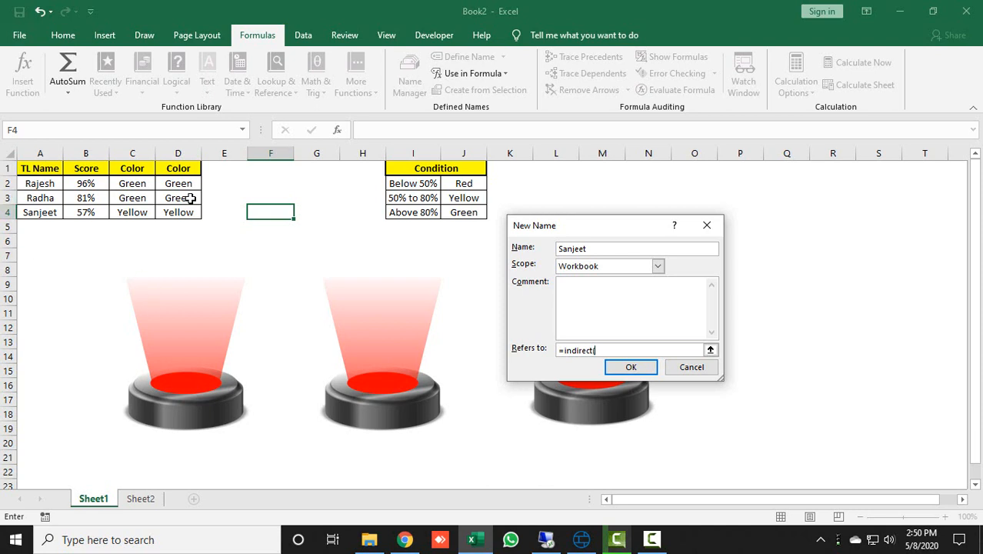
pyautogui.write('indirect(')
pyautogui.click(154, 212)
pyautogui.write(')')
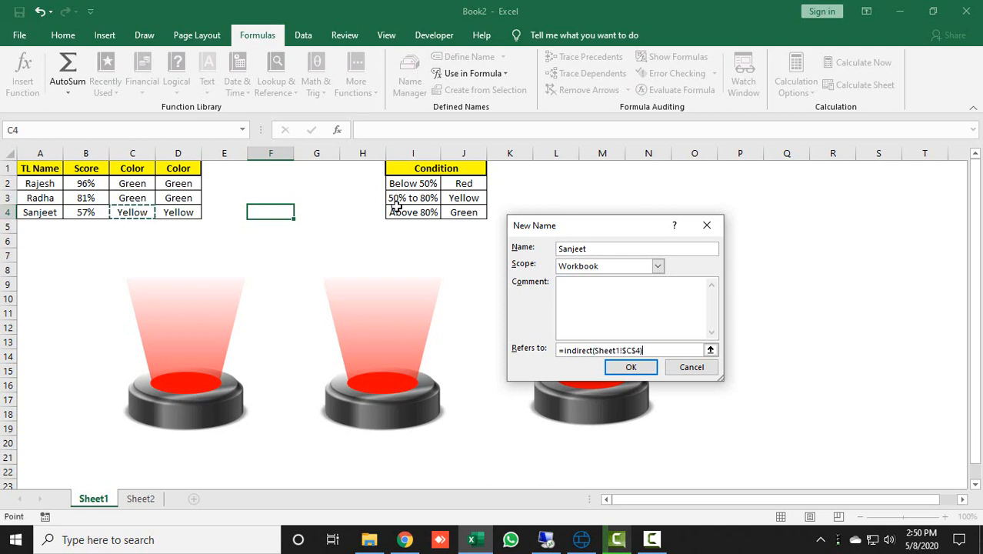
pyautogui.click(631, 367)
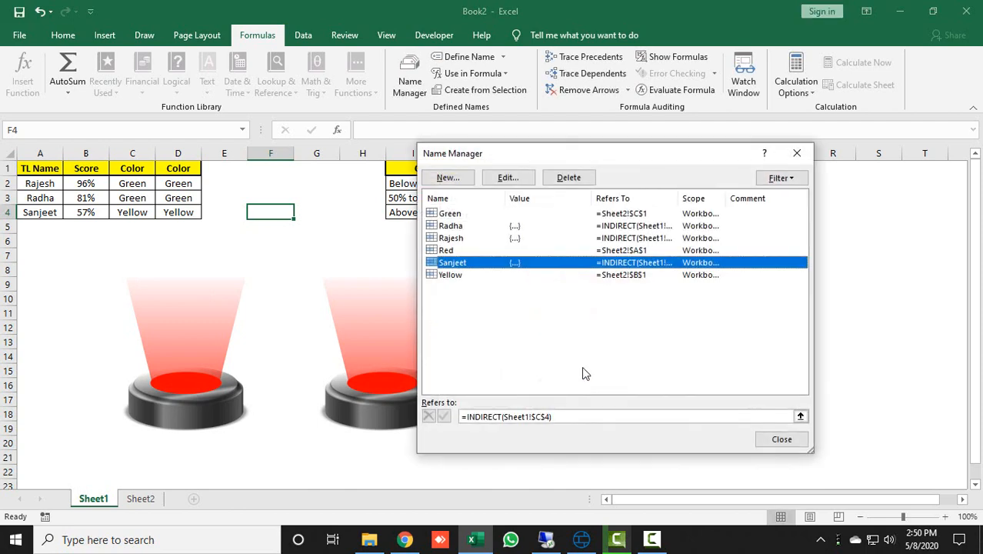
pyautogui.click(798, 155)
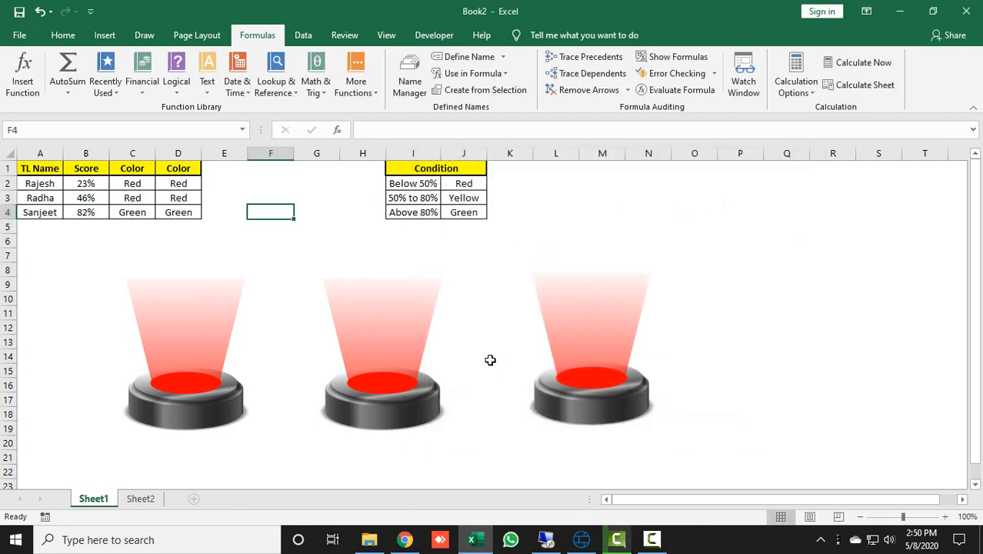
# - Move the middle and last podium pictures further right to widen the gaps, keeping all three roughly level
pyautogui.moveTo(610, 373); pyautogui.dragTo(658, 364)
pyautogui.moveTo(361, 367); pyautogui.dragTo(404, 366)
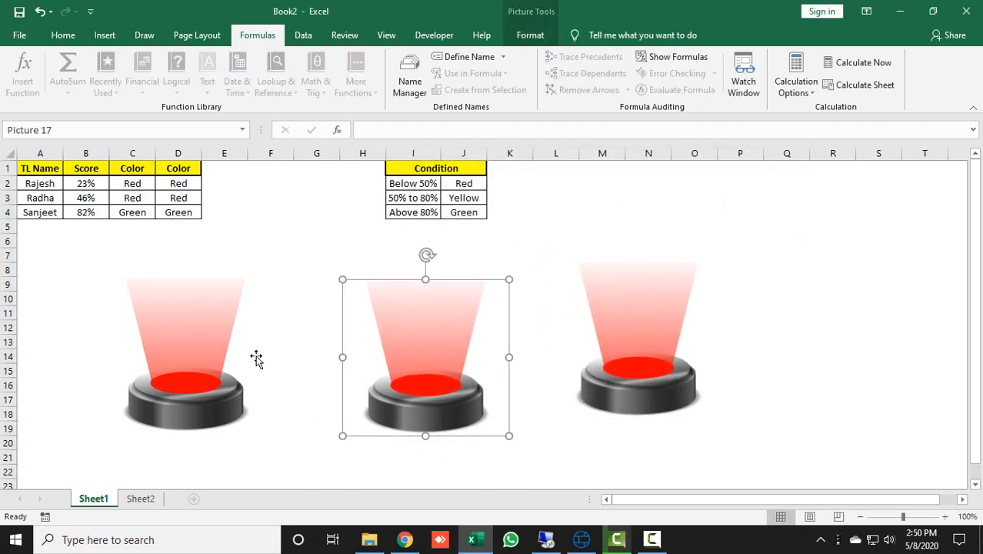
pyautogui.moveTo(659, 360); pyautogui.dragTo(672, 371)
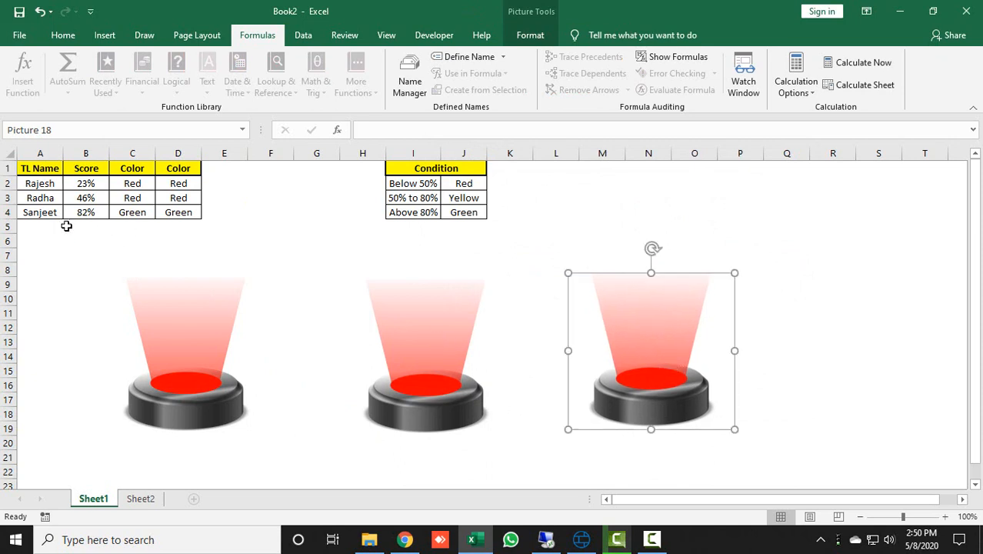
# - Link the first podium picture to the defined name of the team leader in A2 with a formula
pyautogui.click(179, 348)
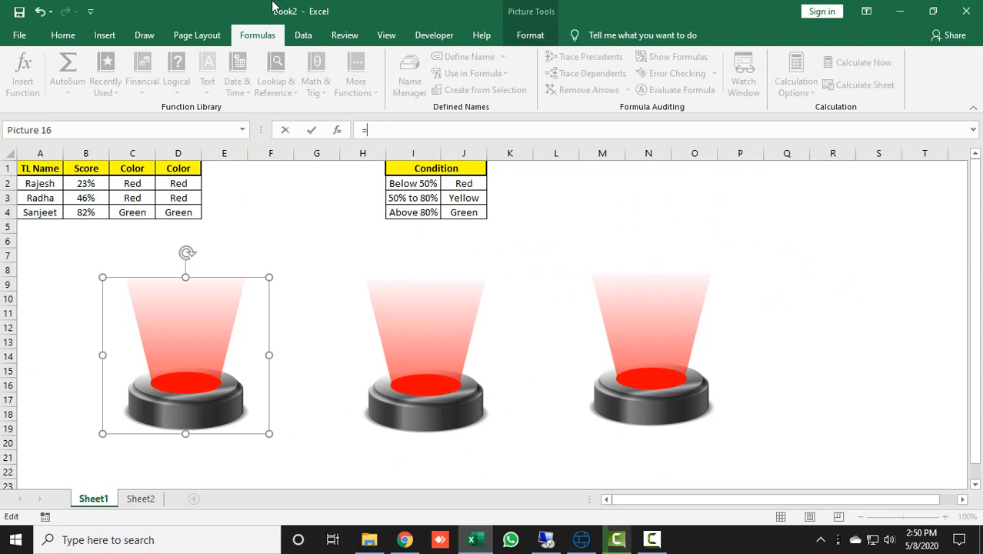
pyautogui.write('=Rajesh')
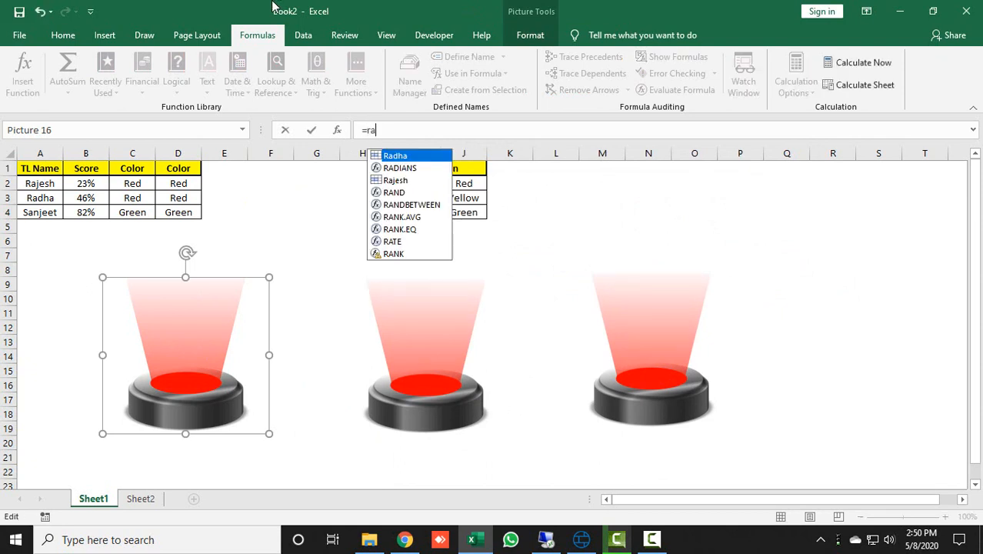
pyautogui.press('Return')
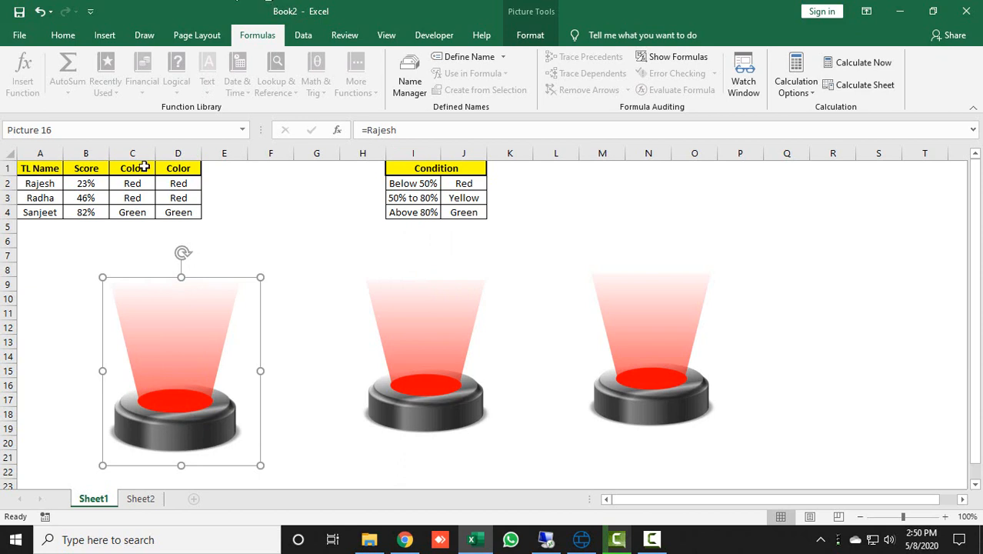
# - Link the middle podium picture to the defined name of the team leader in A3 with a formula
pyautogui.click(387, 376)
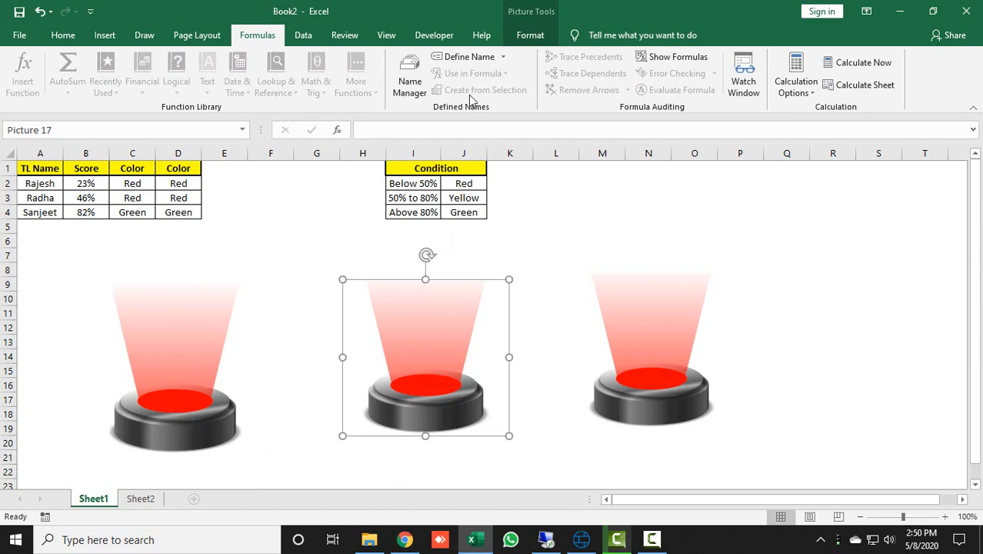
pyautogui.click(473, 131)
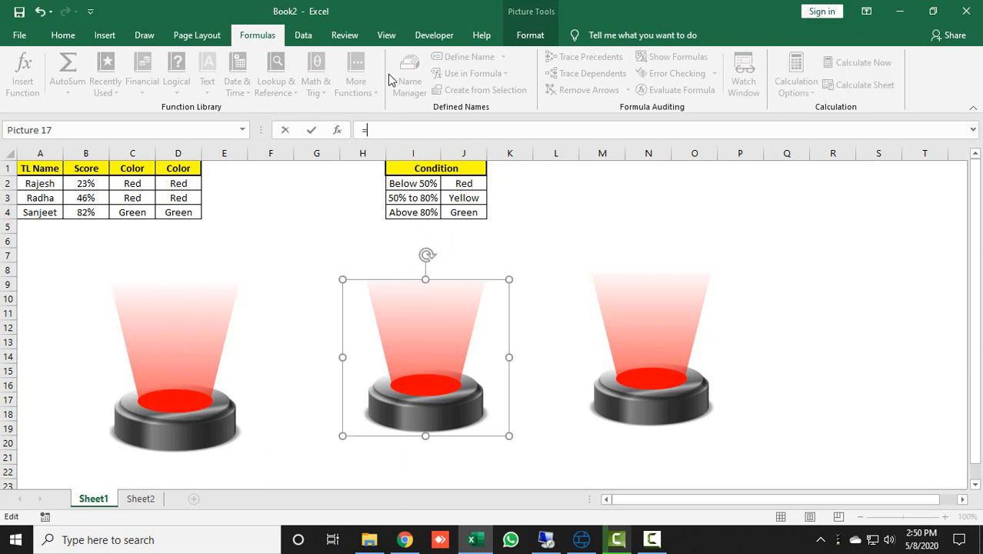
pyautogui.write('=Radha')
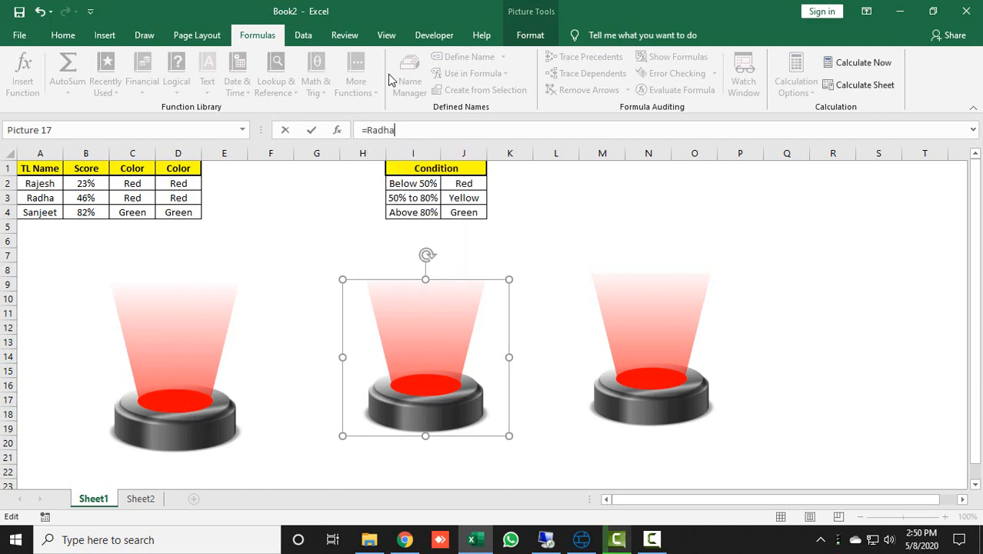
pyautogui.press('Return')
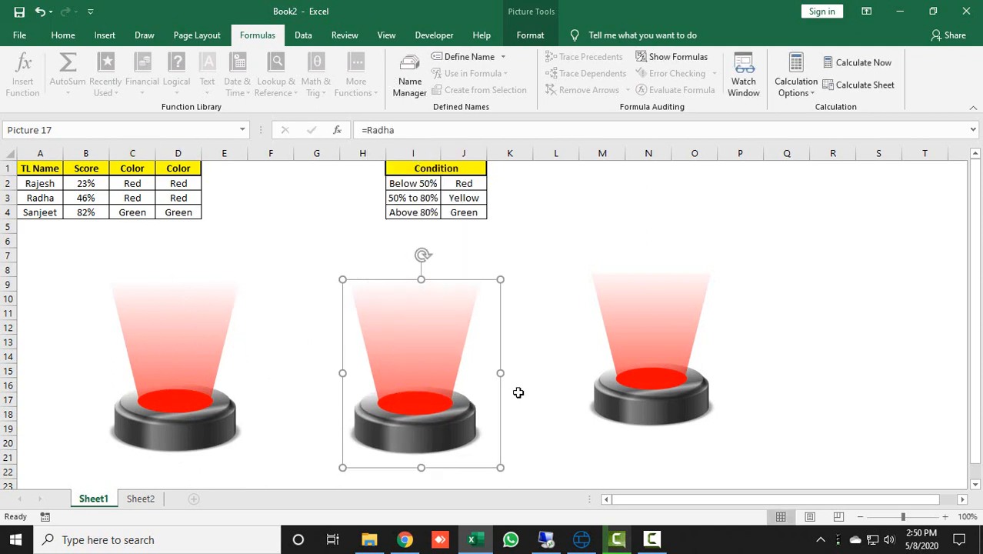
# - Link the last podium picture to the defined name of the team leader in A4 with a formula
pyautogui.click(660, 408)
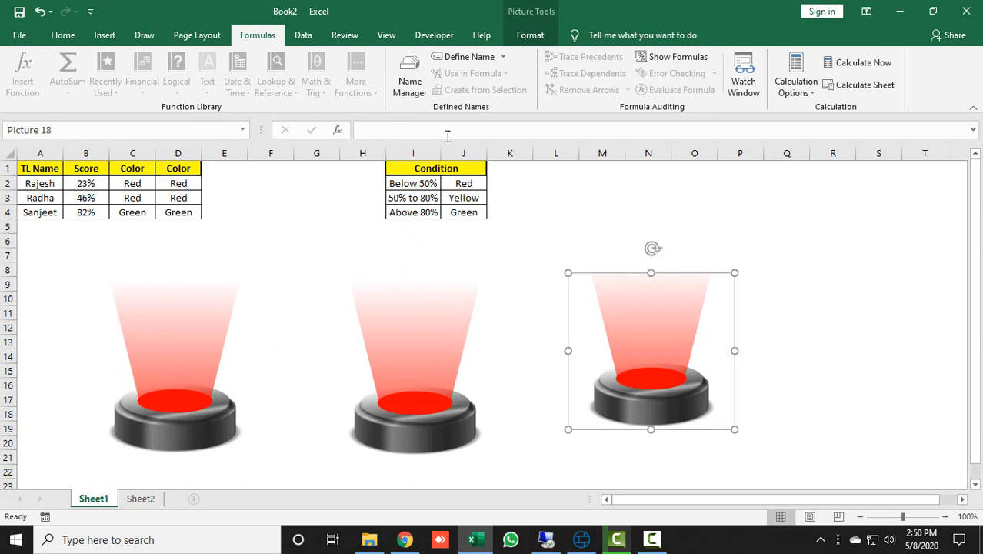
pyautogui.click(431, 131)
pyautogui.write('=')
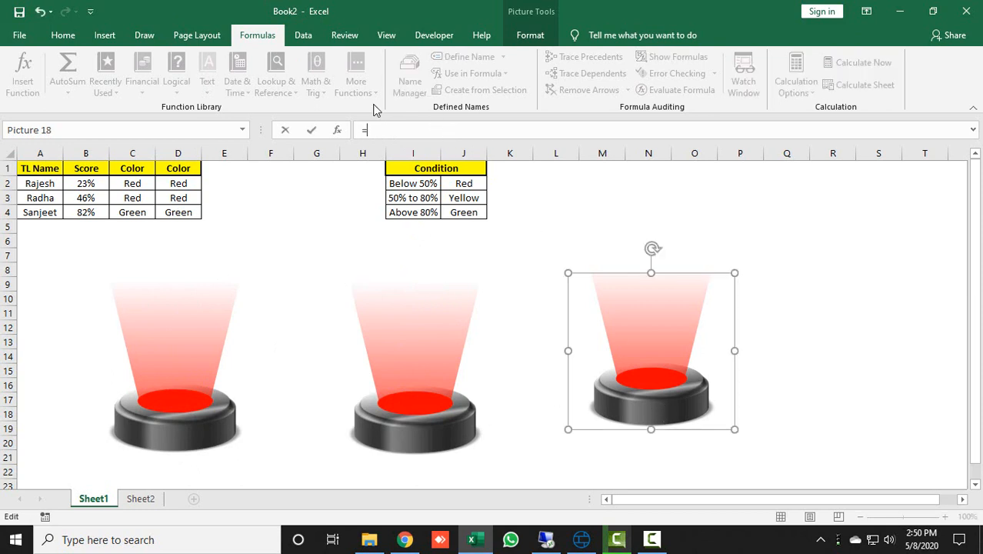
pyautogui.write('Sanjeet')
pyautogui.press('Return')
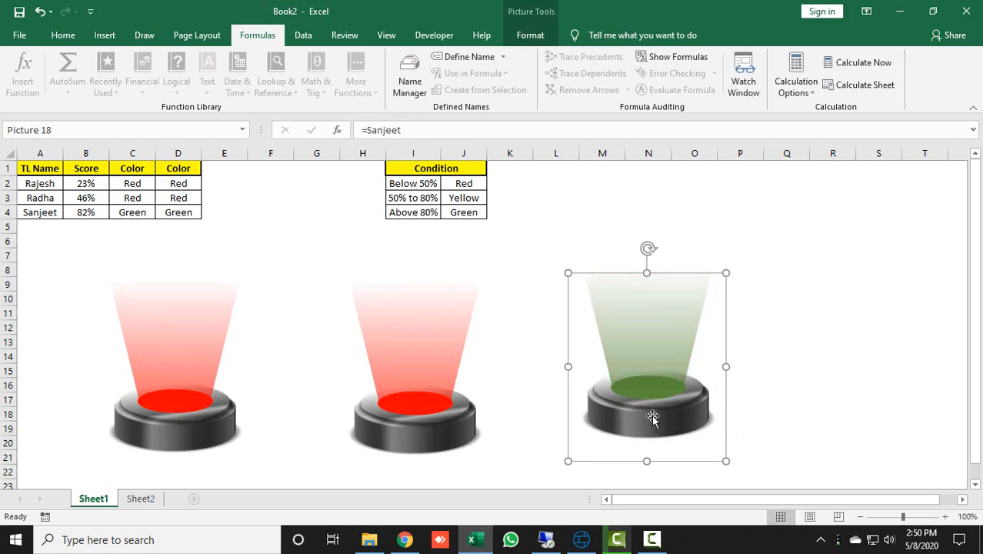
# - Move the last podium picture slightly down and left to level it with the others, and select all three pictures
pyautogui.moveTo(652, 417); pyautogui.dragTo(645, 429)
pyautogui.hotkey('ctrl', 'a')
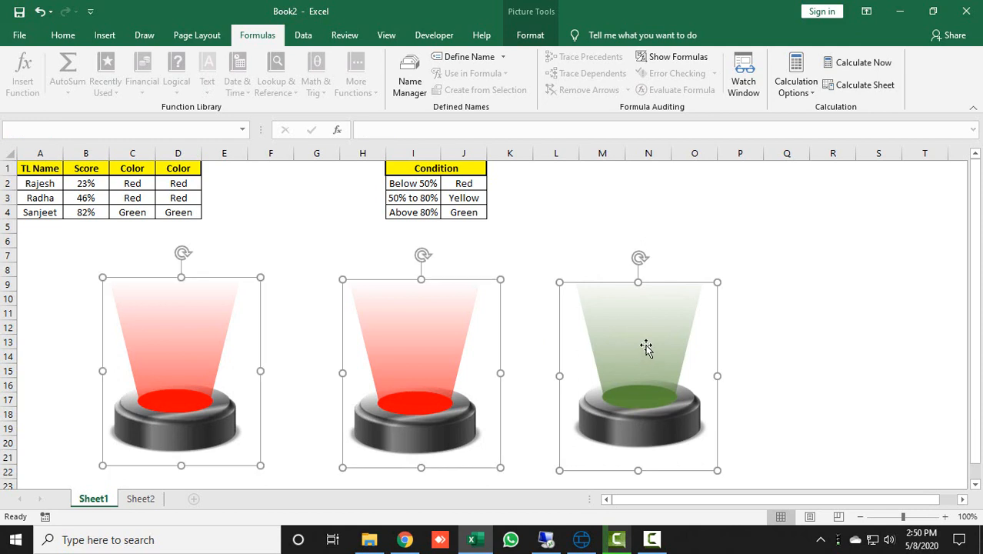
pyautogui.click(530, 35)
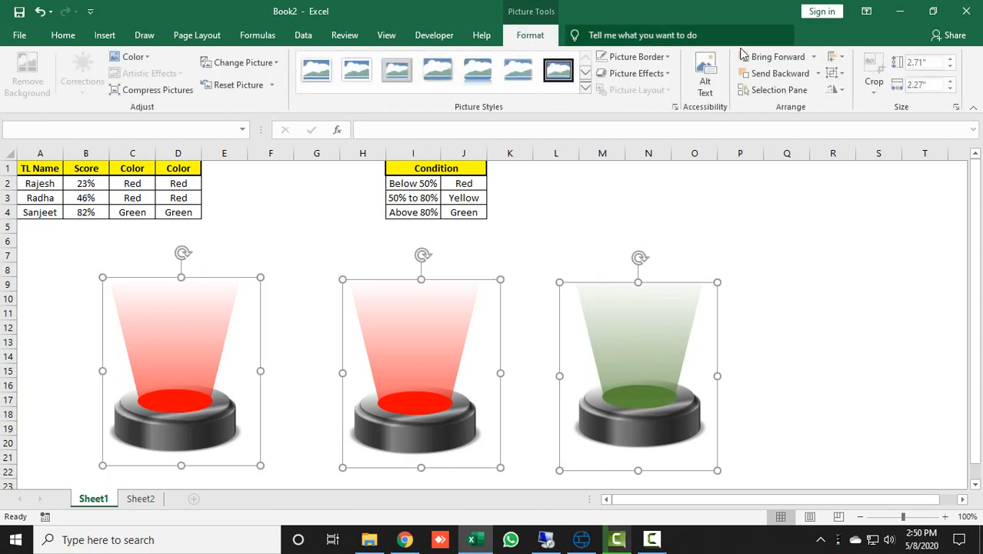
# - Try Align Center on the three selected podium pictures, and undo the alignment
pyautogui.click(844, 58)
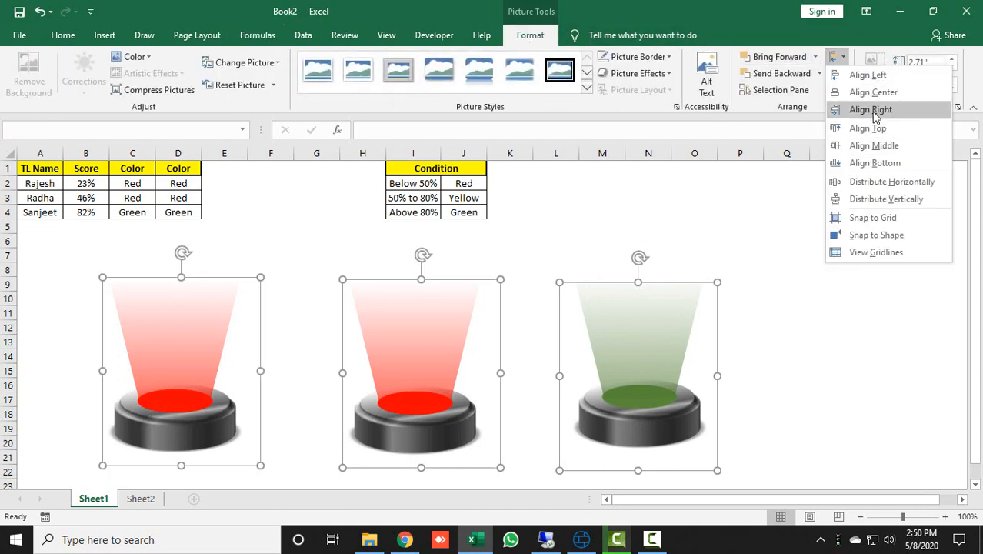
pyautogui.click(873, 92)
pyautogui.click(837, 58)
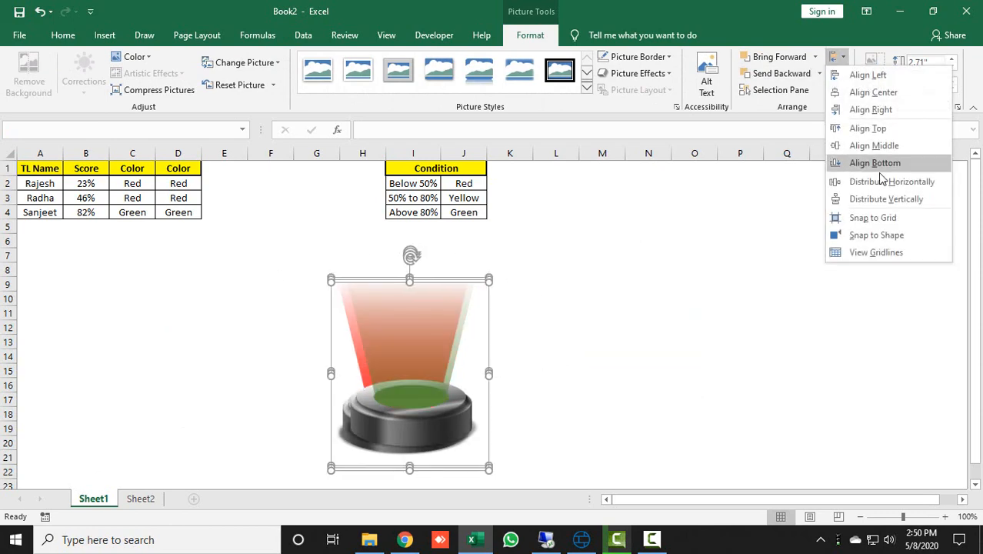
pyautogui.click(819, 157)
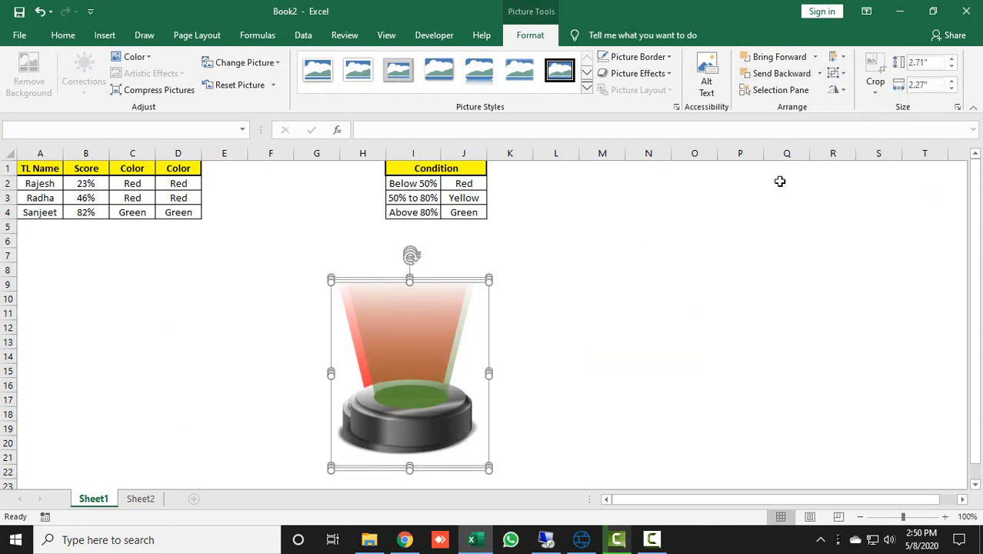
pyautogui.hotkey('ctrl', 'z')
# - Align the three podium pictures by their middles and distribute them horizontally, leaving them deselected
pyautogui.click(837, 57)
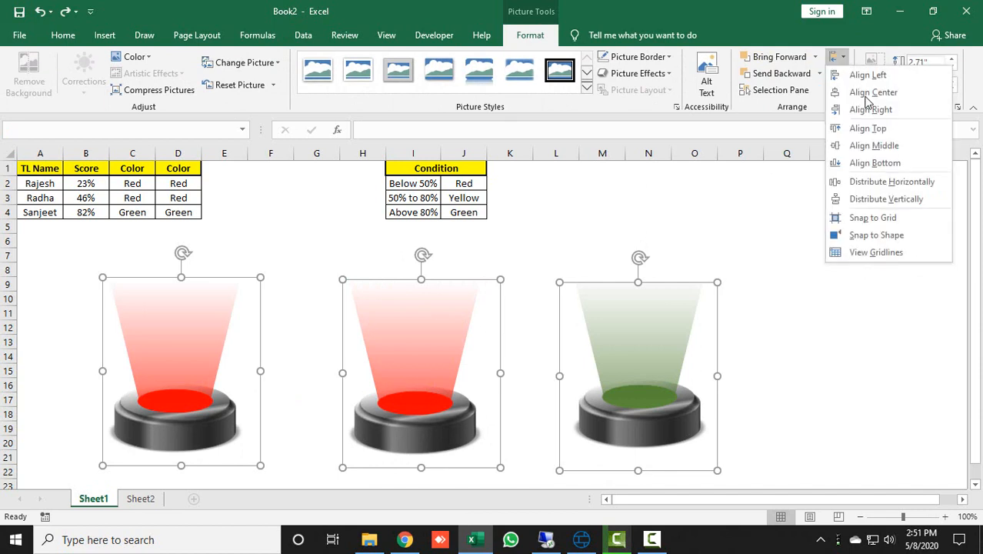
pyautogui.click(881, 148)
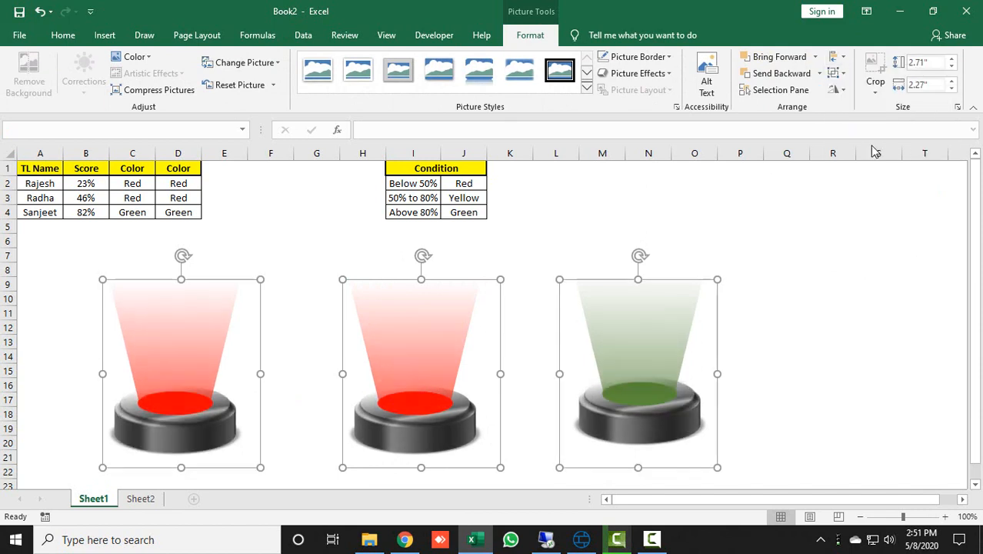
pyautogui.click(843, 62)
pyautogui.click(835, 202)
pyautogui.click(798, 343)
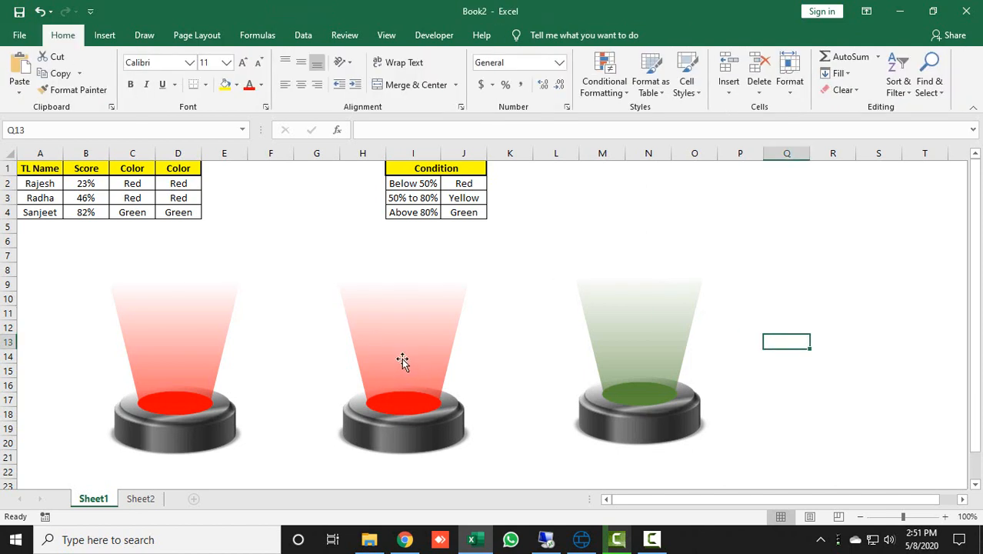
# - Recalculate the sheet repeatedly from an empty cell to test how the three linked podium pictures respond to changing scores
pyautogui.click(245, 199)
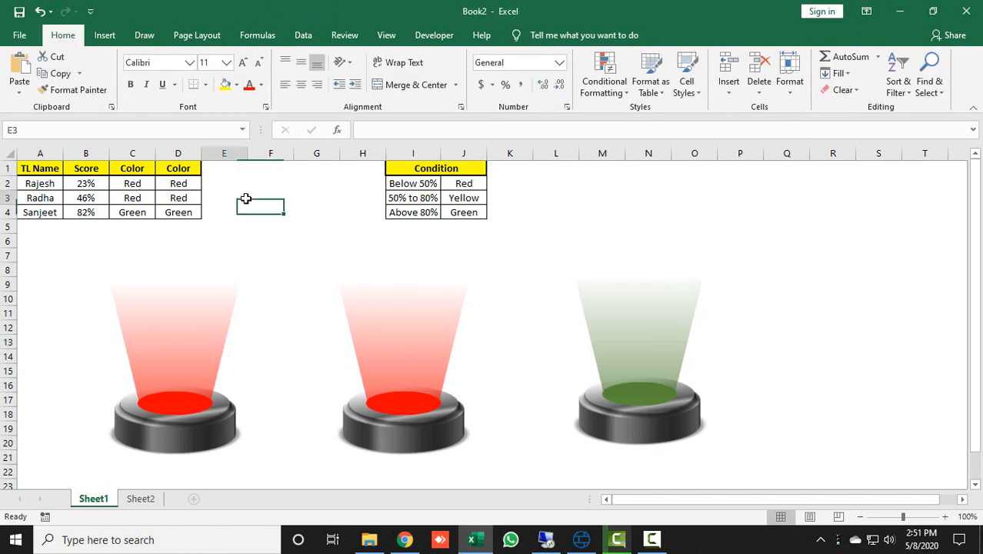
pyautogui.press('Right')
pyautogui.press('F9')
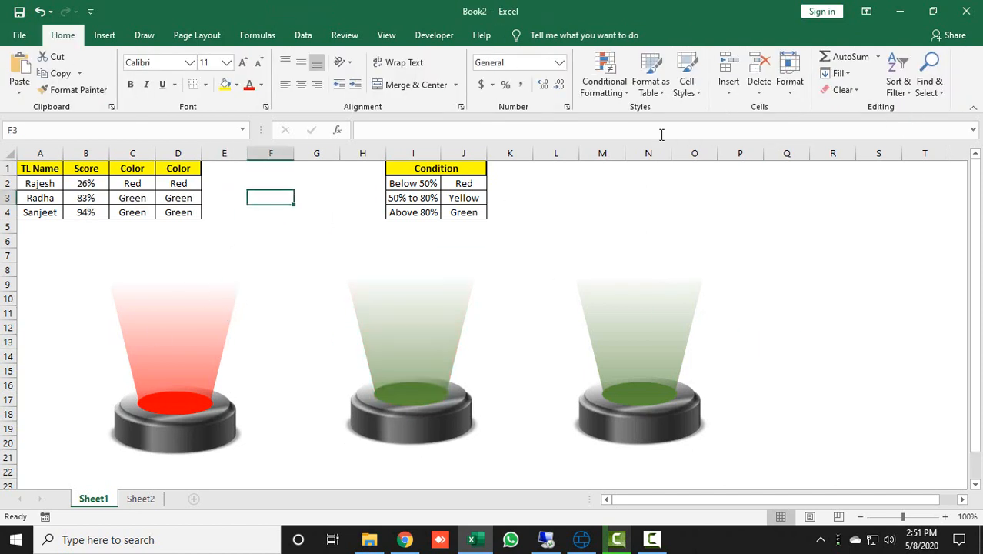
pyautogui.press('F9')
pyautogui.press('F9')
pyautogui.press('F9')
pyautogui.press('F9')
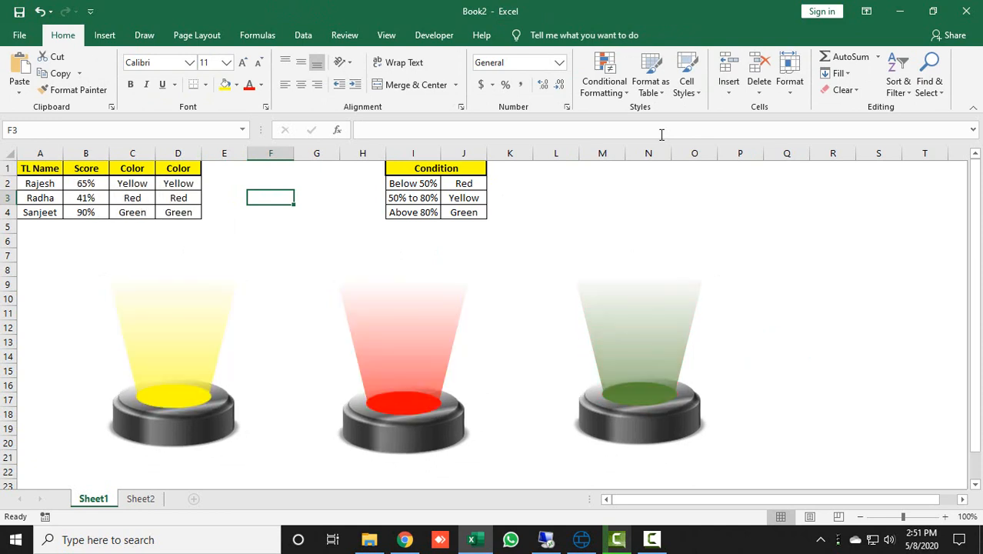
pyautogui.press('F9')
pyautogui.press('F9')
pyautogui.press('F9')
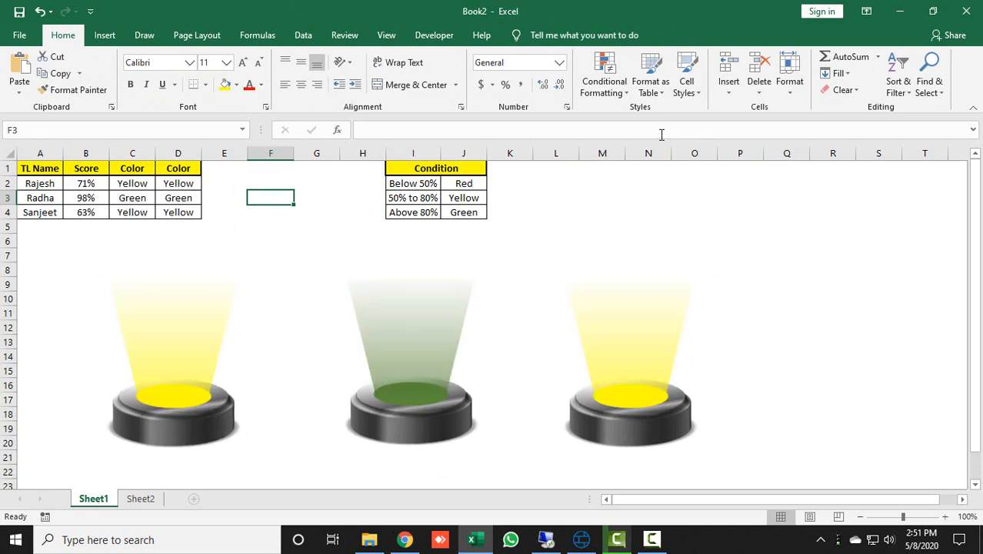
pyautogui.press('F9')
pyautogui.press('F9')
pyautogui.press('F9')
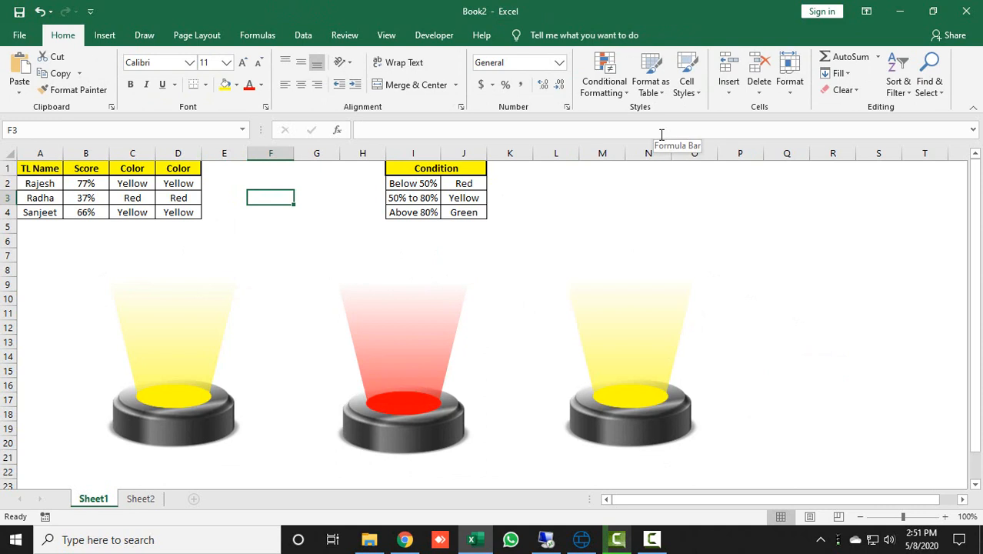